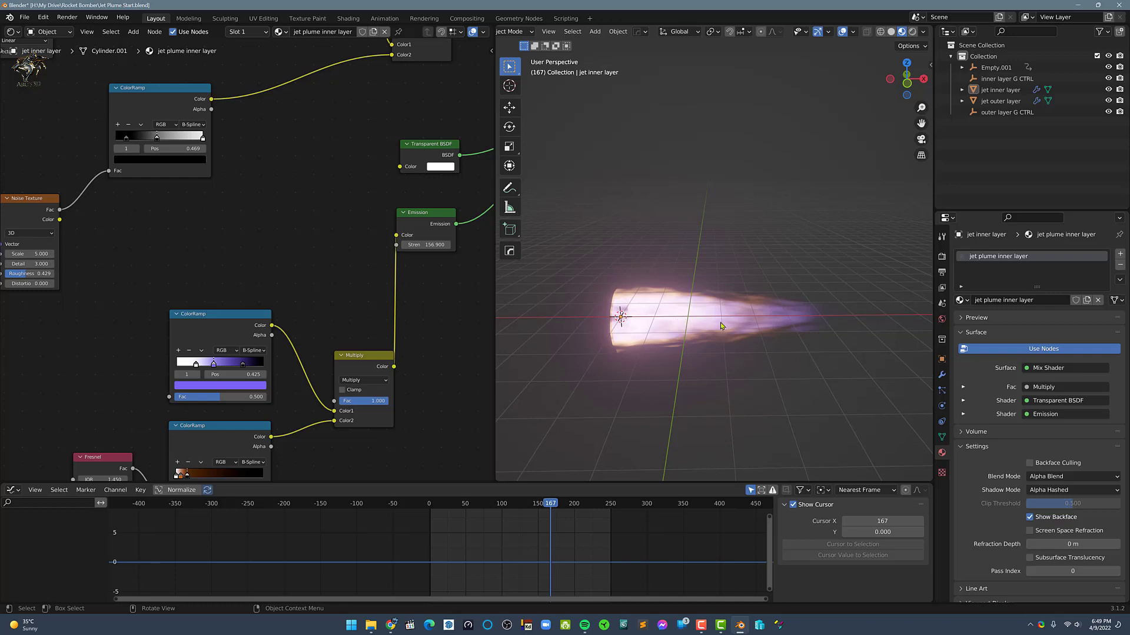
Add a torus mesh to the scene at the 3D cursor, at the wide end of the jet plume
middle_click_drag(729, 321, 671, 329)
middle_click_drag(763, 317, 766, 300)
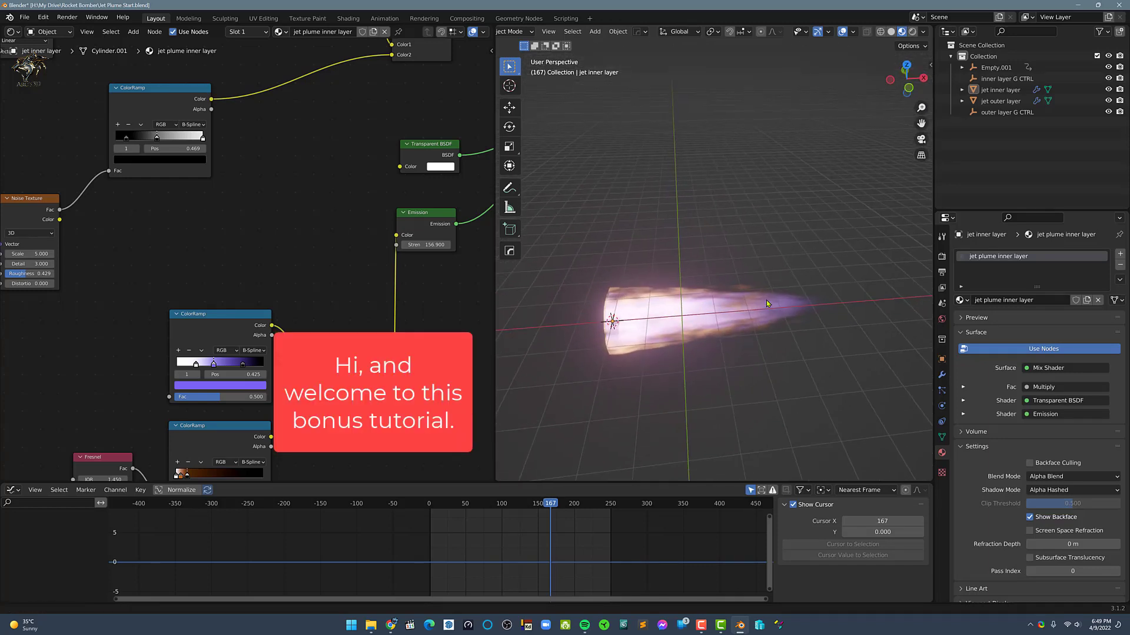
middle_click_drag(763, 191, 714, 220)
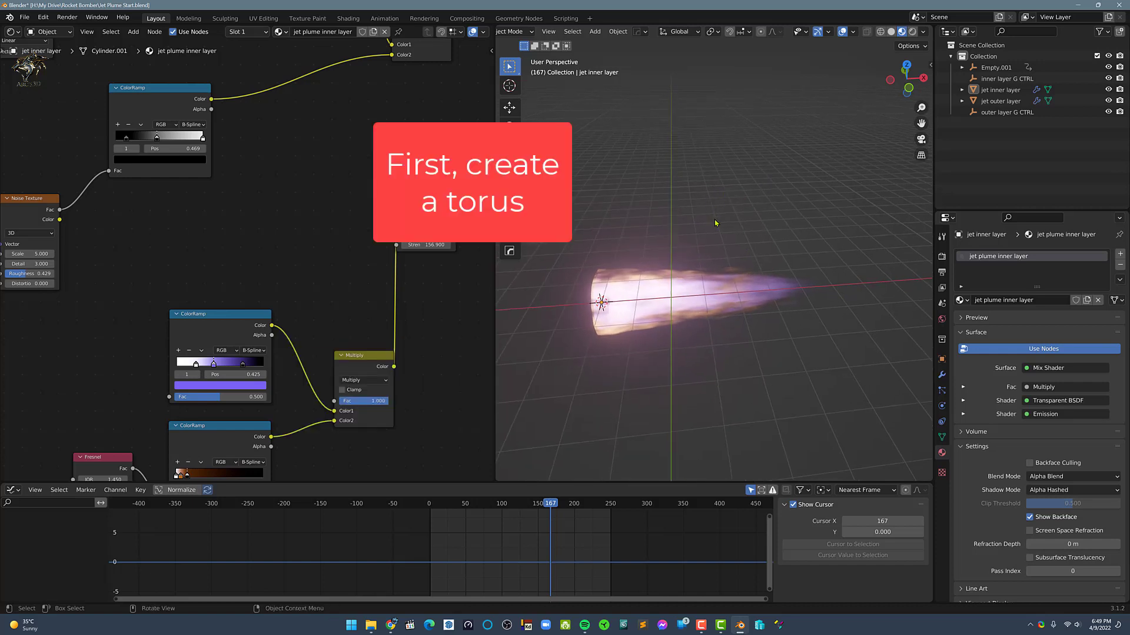
key("shift+a")
mouse_move(714, 220)
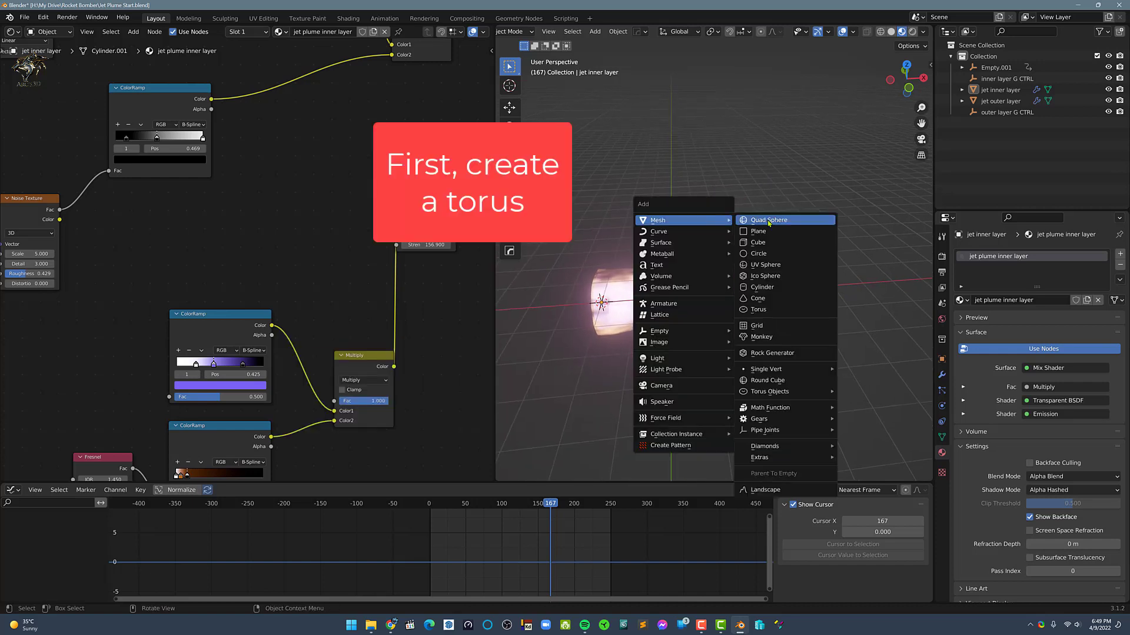
left_click(759, 310)
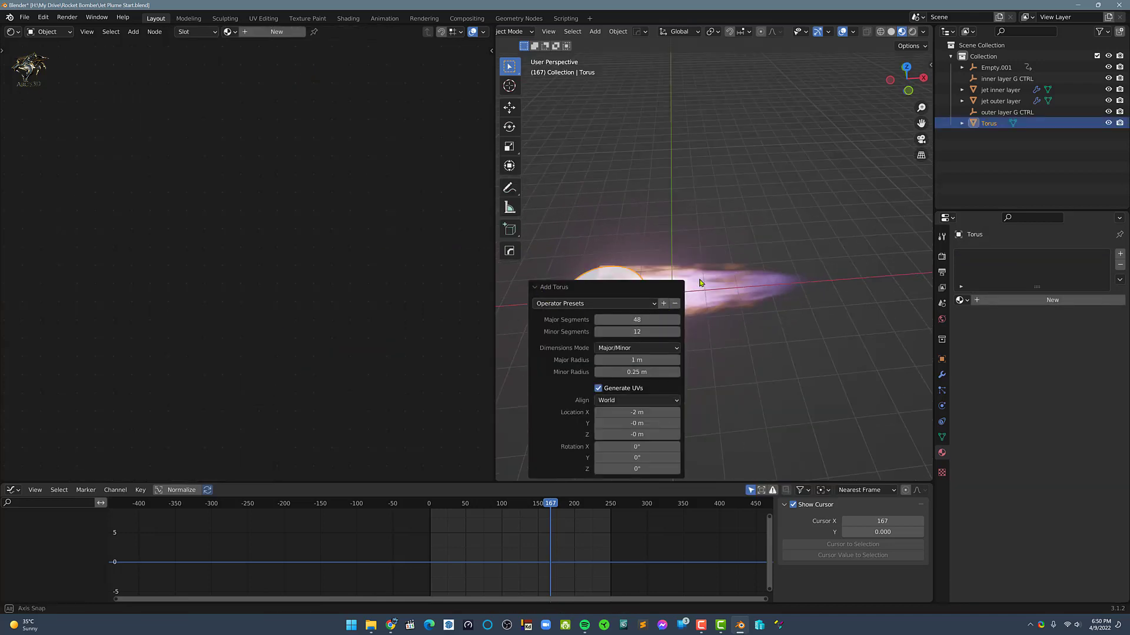
Turn on the wireframe overlay in the 3D viewport to show the torus's mesh edges
middle_click_drag(700, 262, 767, 217, "shift")
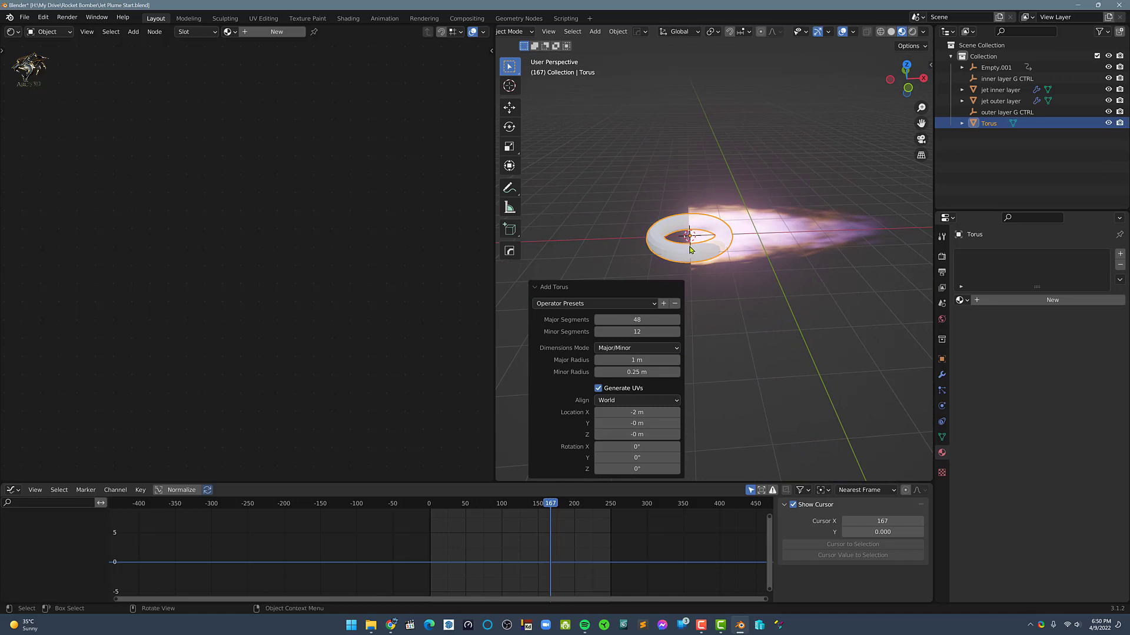
scroll(690, 249, "up", 2)
key("alt+v")
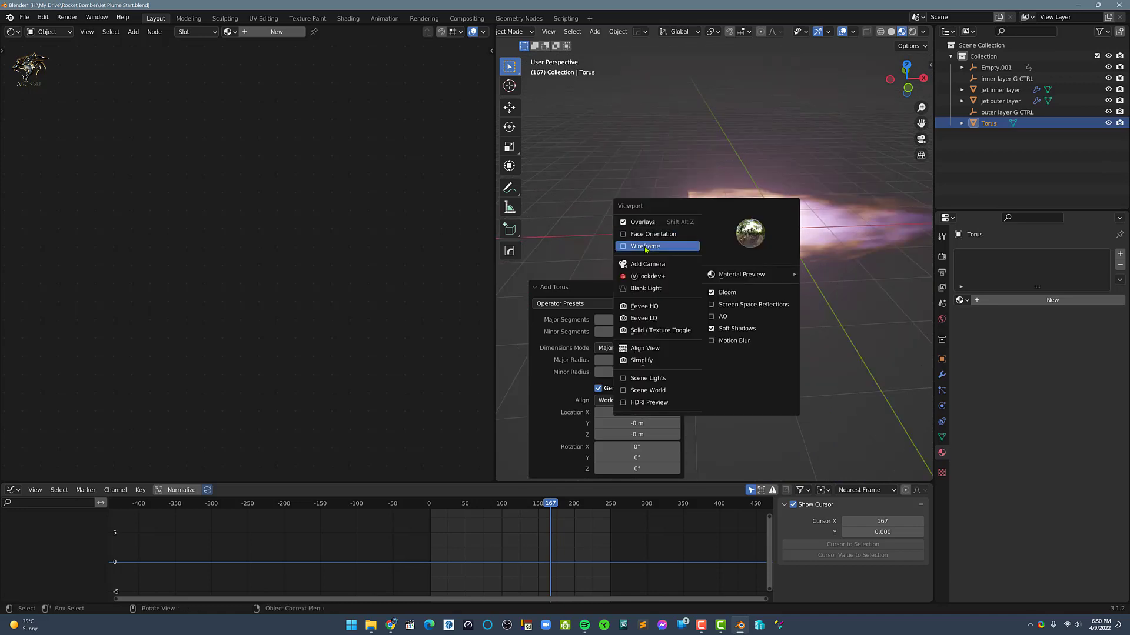
left_click(650, 247)
Set the new torus's Major Segments to 20
left_click_drag(634, 320, 593, 320)
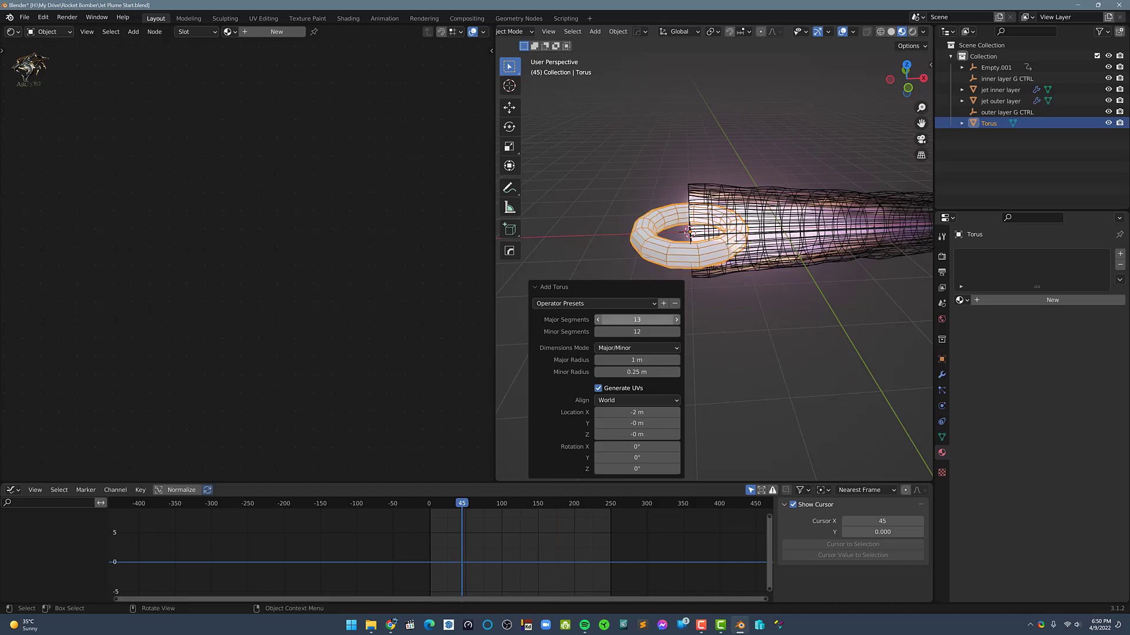
left_click(675, 322)
left_click(676, 321)
left_click(675, 321)
left_click(674, 321)
left_click(674, 320)
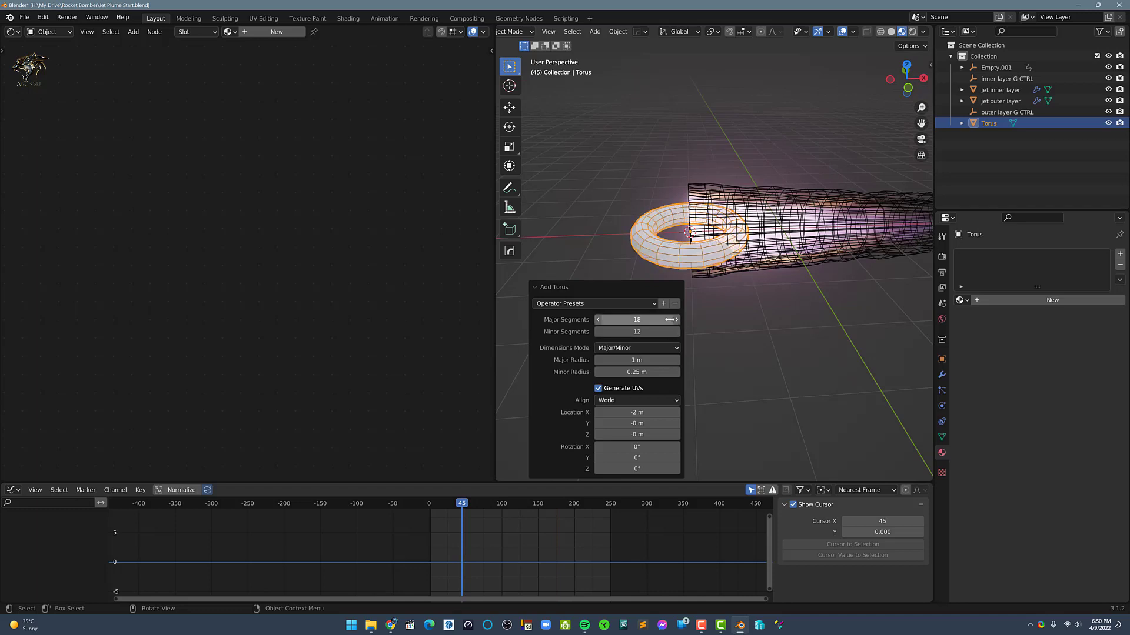
left_click(676, 320)
left_click(676, 321)
left_click(676, 322)
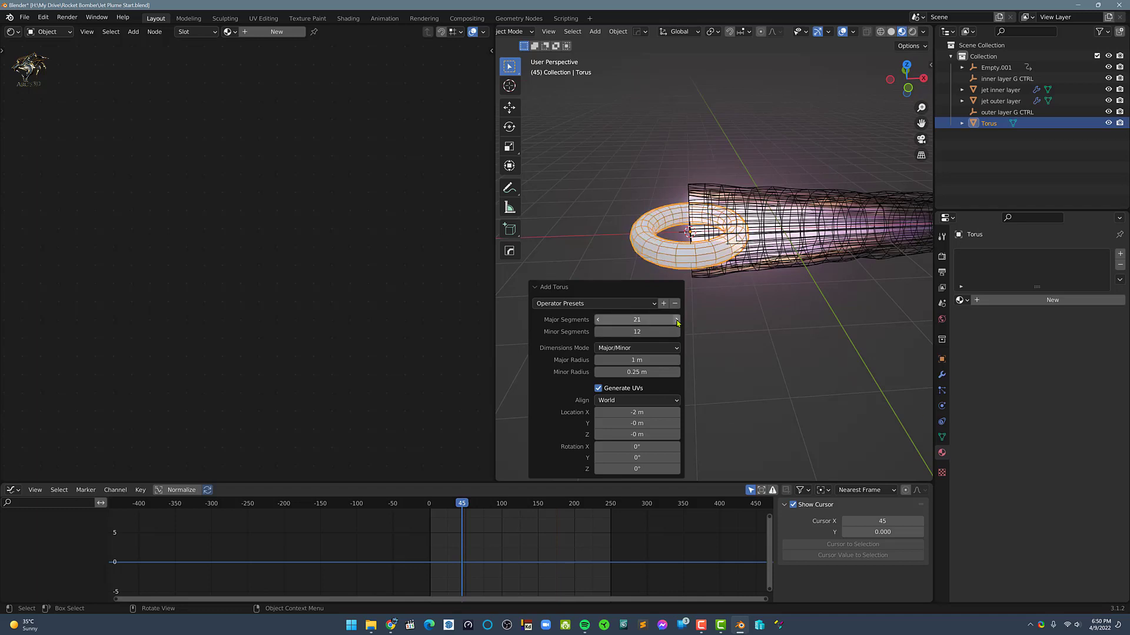
left_click(598, 323)
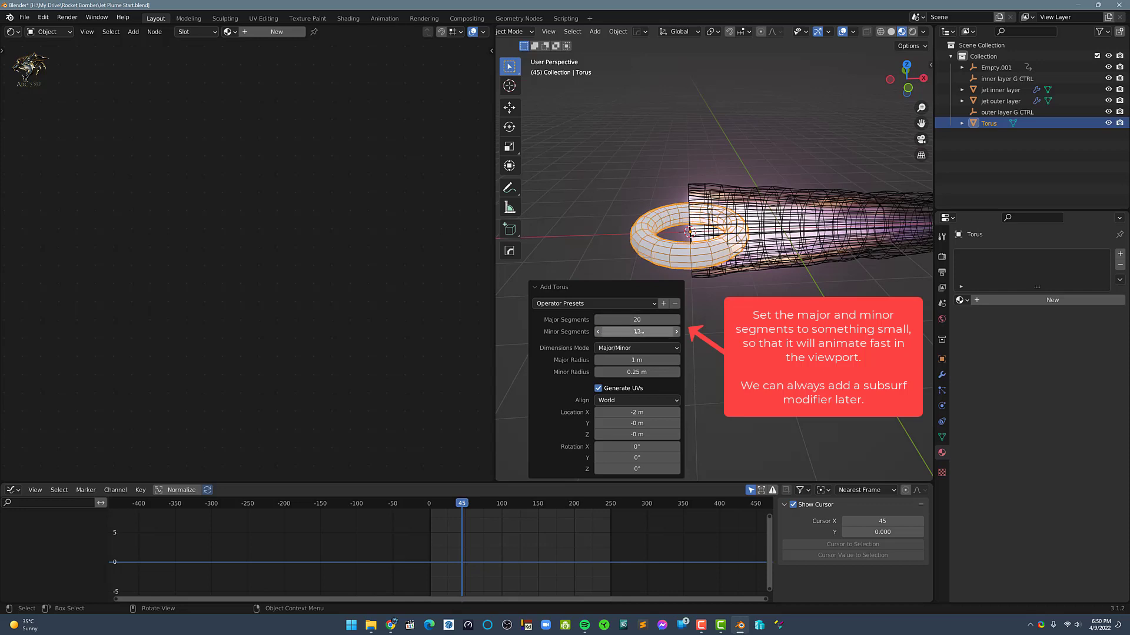
Set the new torus's Minor Segments to 8
left_click_drag(639, 333, 630, 334)
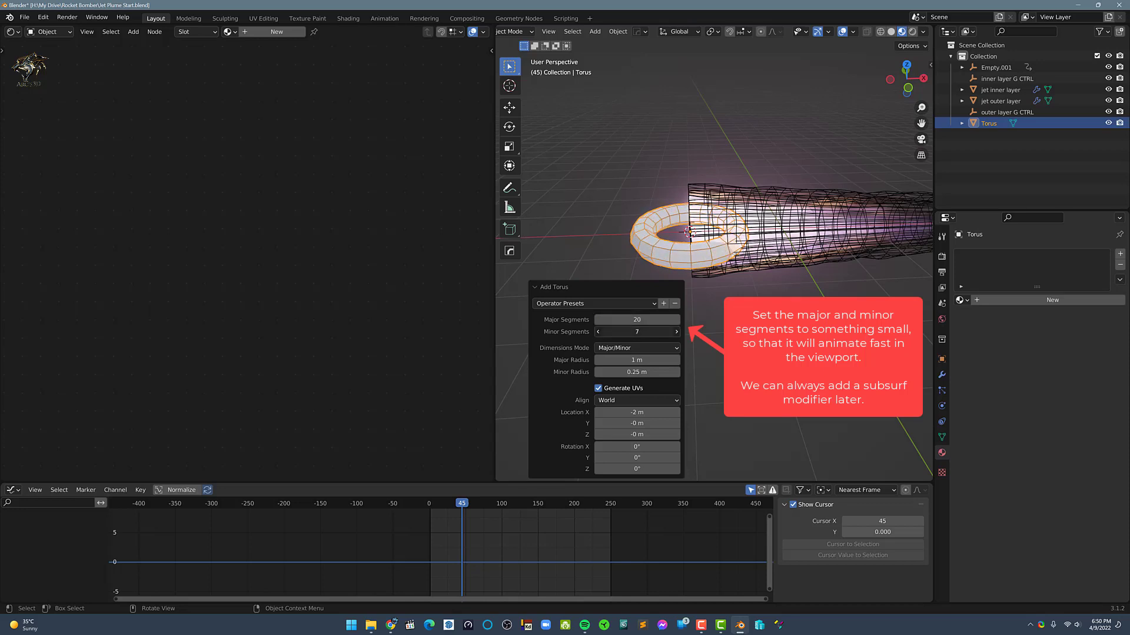
left_click(641, 331)
type("8")
key("Return")
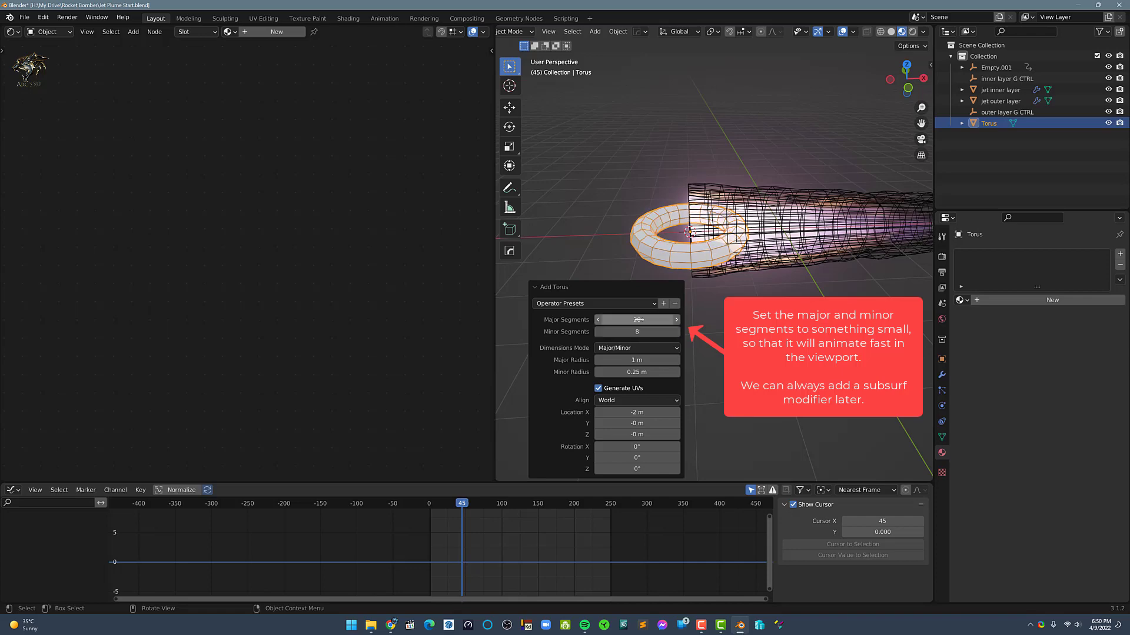
Thicken the torus into a donut shape with a Minor Radius of 0.34 m, then deselect it
middle_click_drag(722, 262, 705, 296)
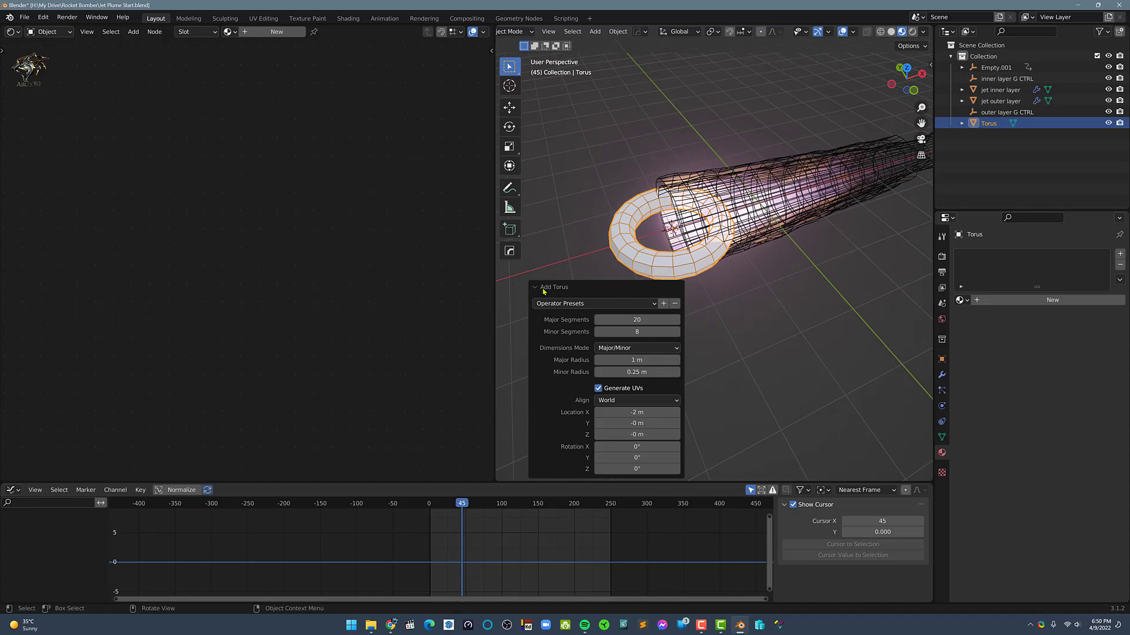
left_click_drag(634, 372, 662, 371)
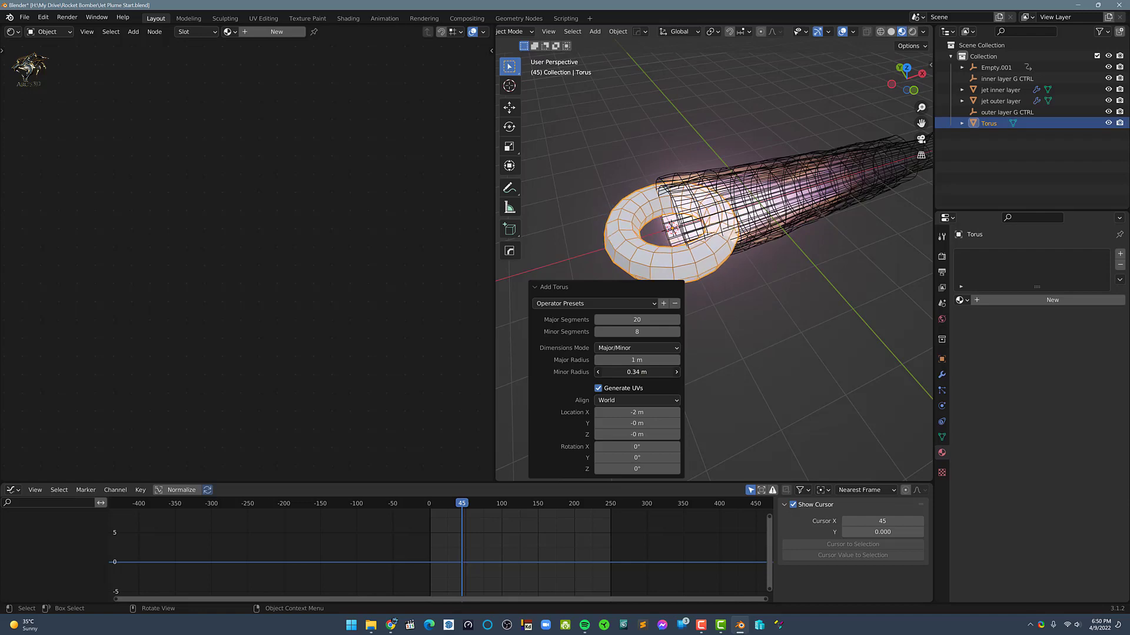
left_click(774, 342)
Select the torus and scale it down uniformly to about 0.567
middle_click_drag(694, 325, 668, 282)
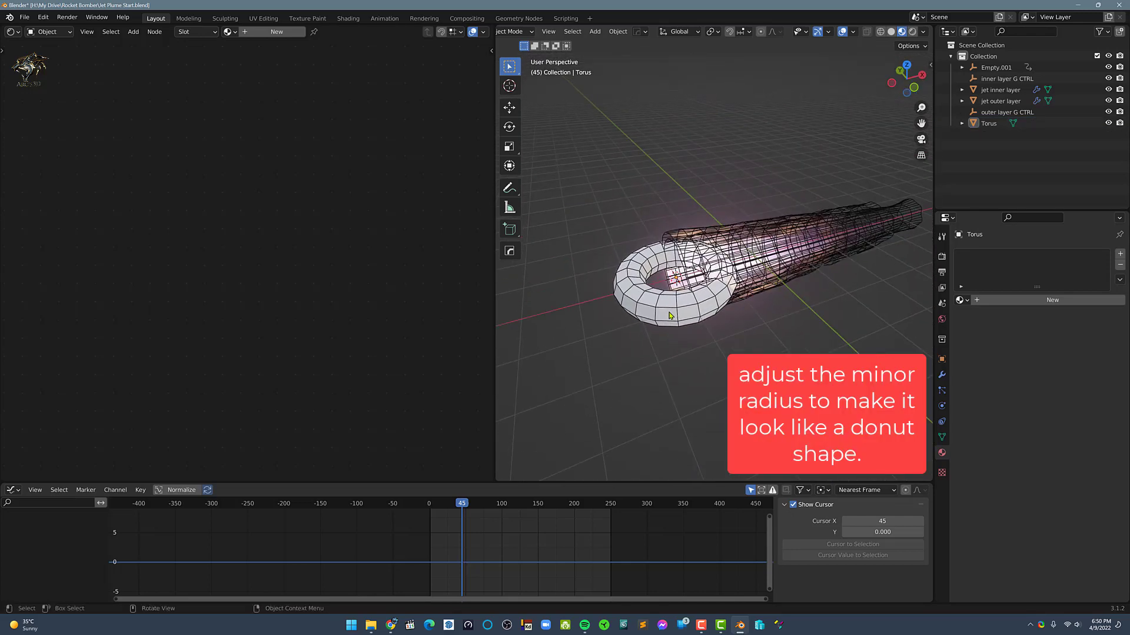
left_click(664, 285)
key("s")
left_click(774, 307)
Switch to the front view and rotate the torus by -90° so it faces along the plume
key("grave")
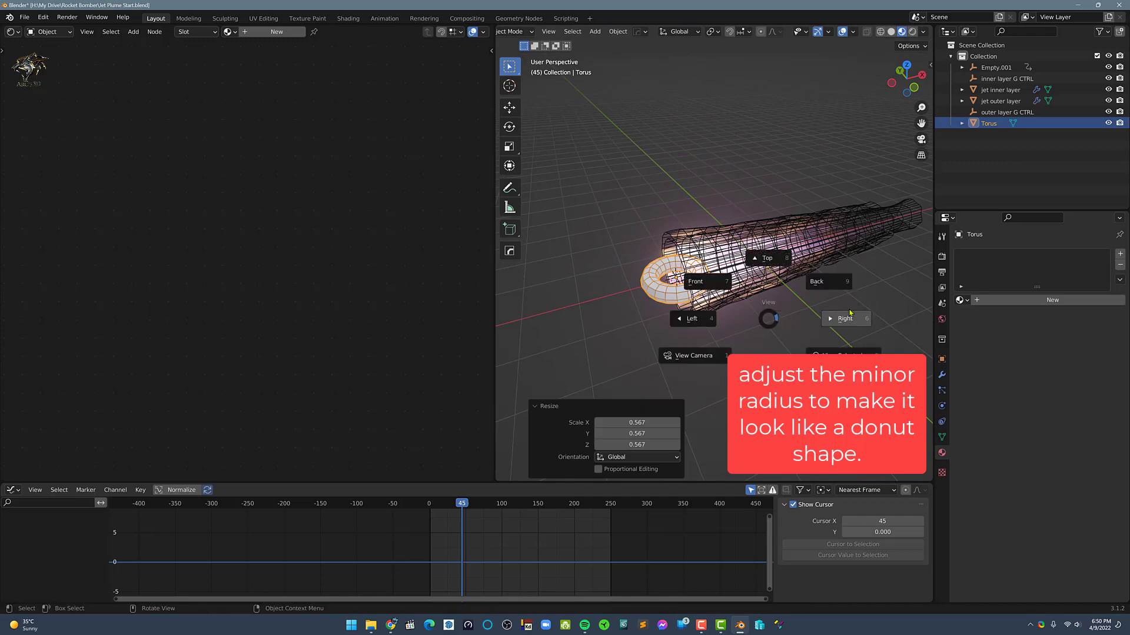
left_click(849, 315)
middle_click_drag(809, 319, 754, 318, "shift")
key("grave")
left_click(718, 263)
key("r")
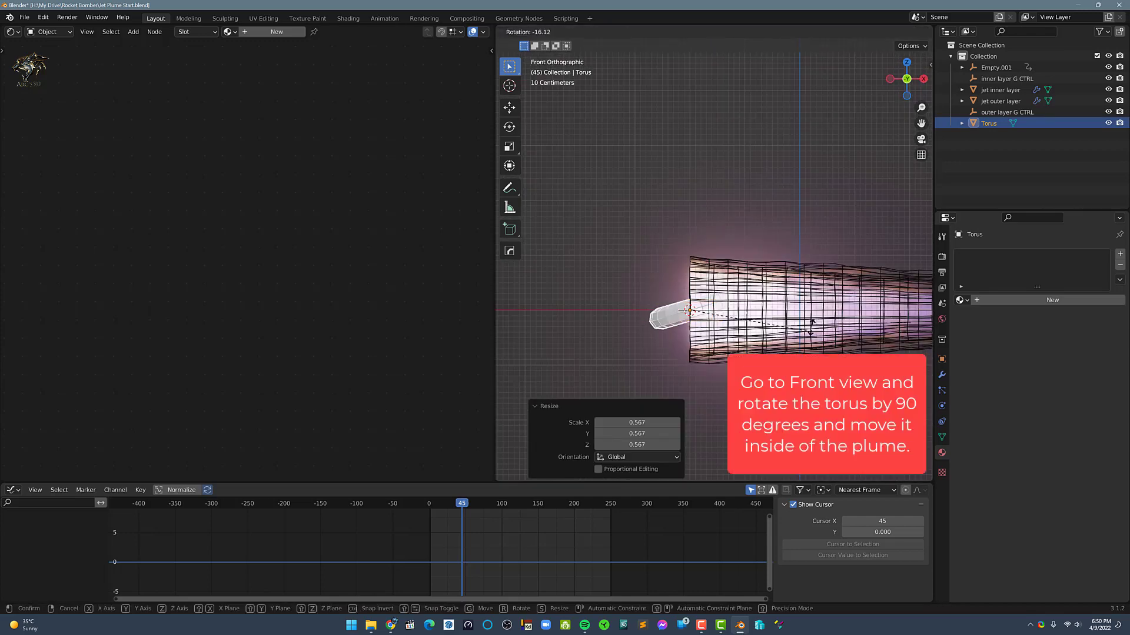
left_click(749, 290)
Move the torus about 2.35 m along the X axis so it sits inside the plume
middle_click_drag(748, 289, 625, 290, "shift")
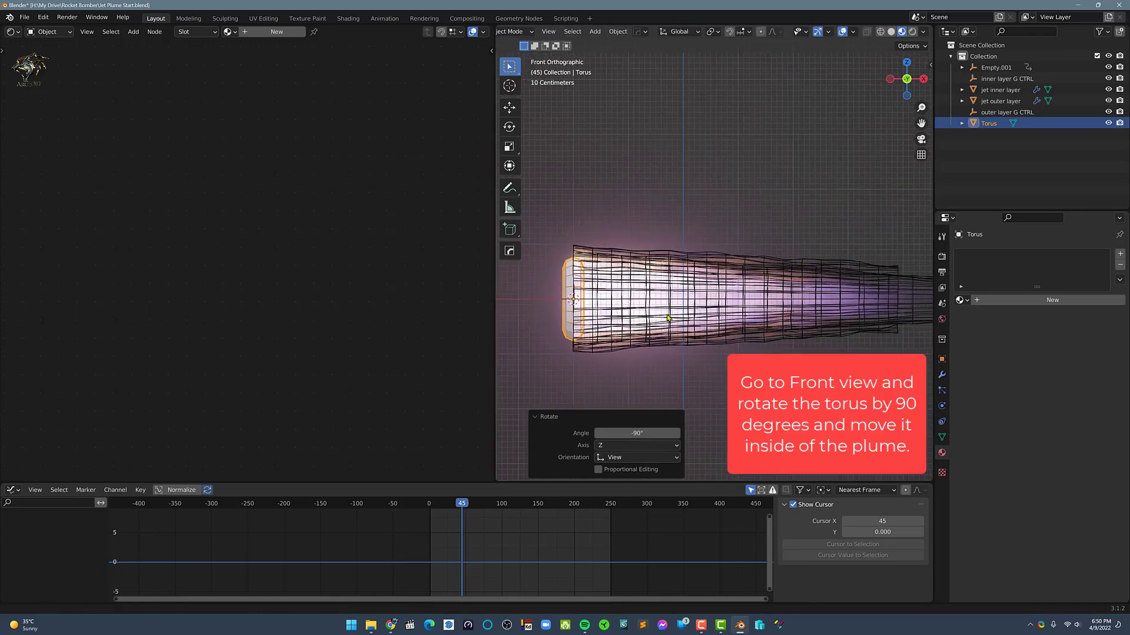
key("g")
key("x")
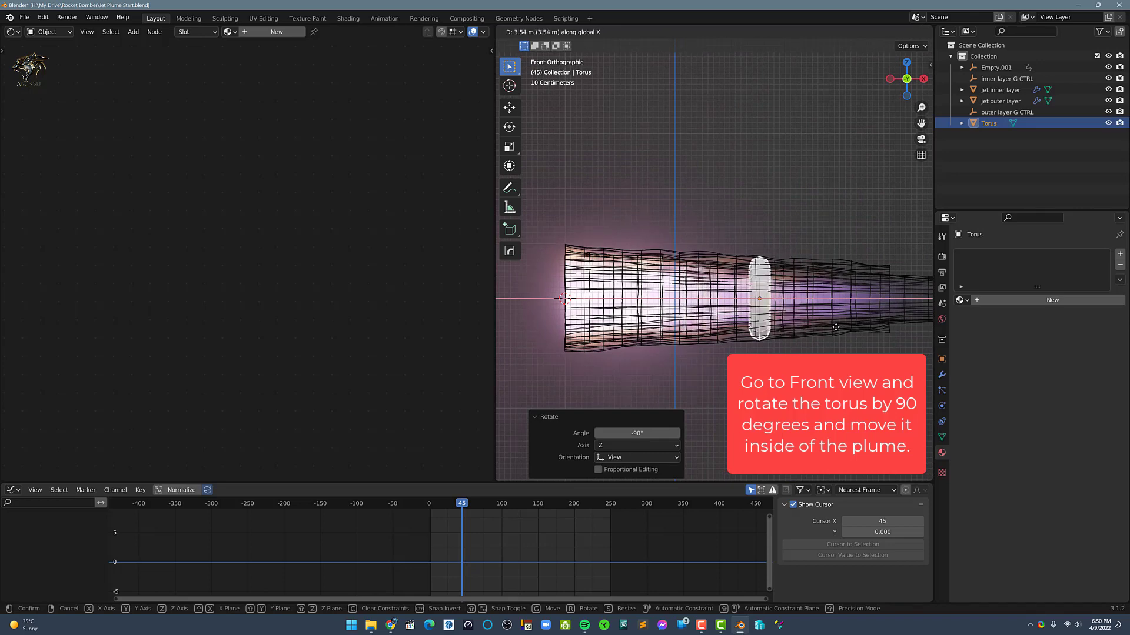
left_click(788, 337)
Scale the torus down uniformly to about 0.826 so it fits within the plume
middle_click_drag(788, 338, 745, 336, "shift")
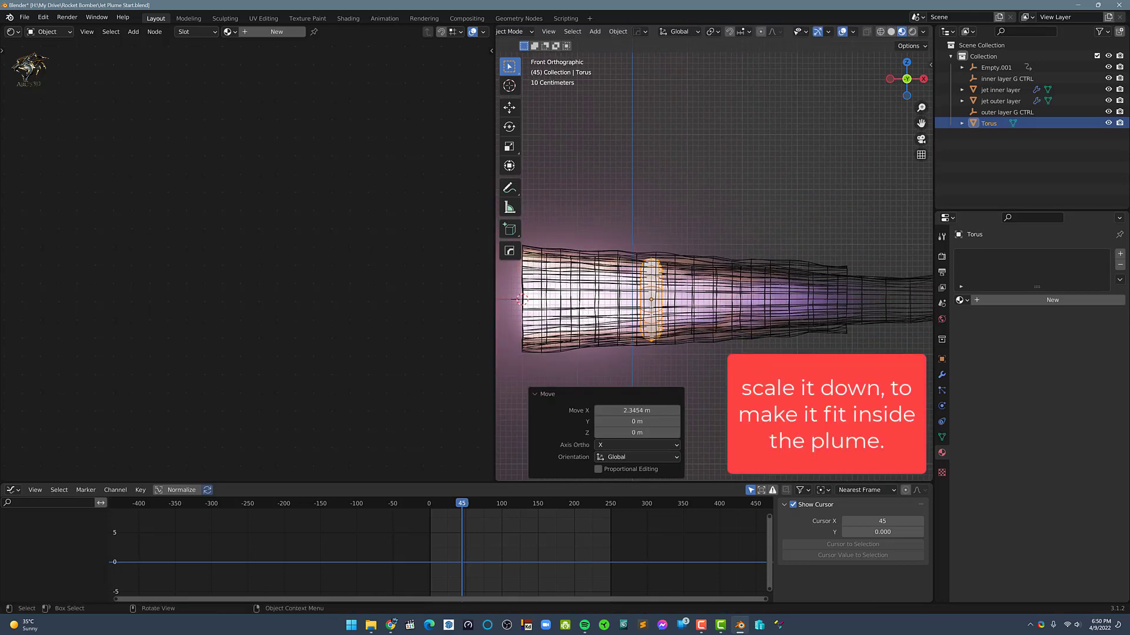
key("s")
left_click(782, 303)
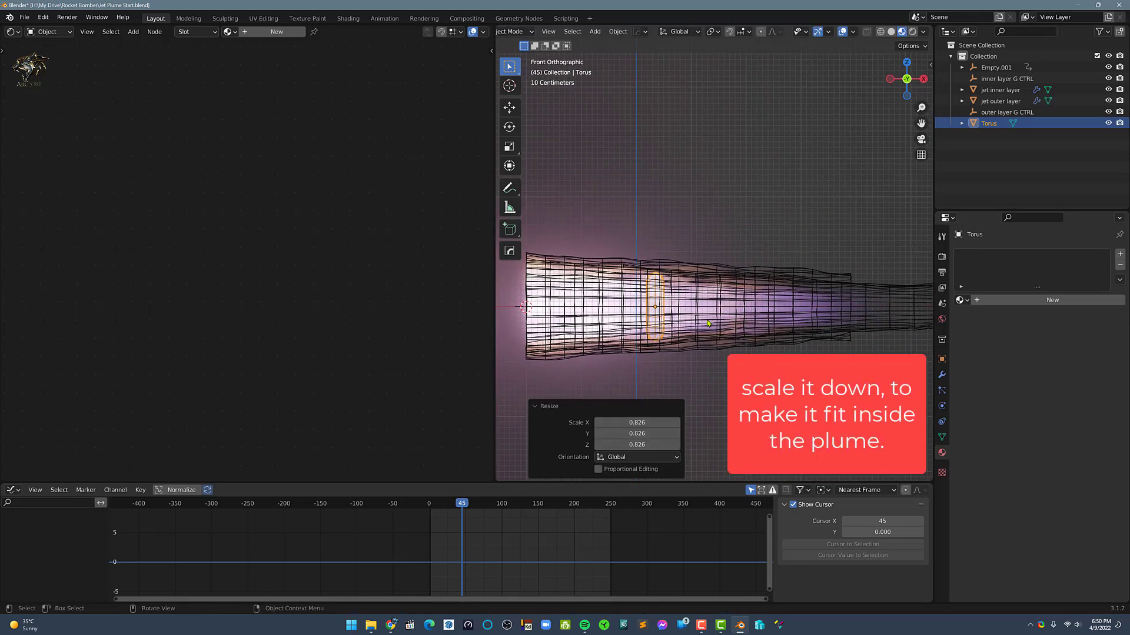
Rename the torus object to "vortex ring"
middle_click_drag(782, 302, 906, 203)
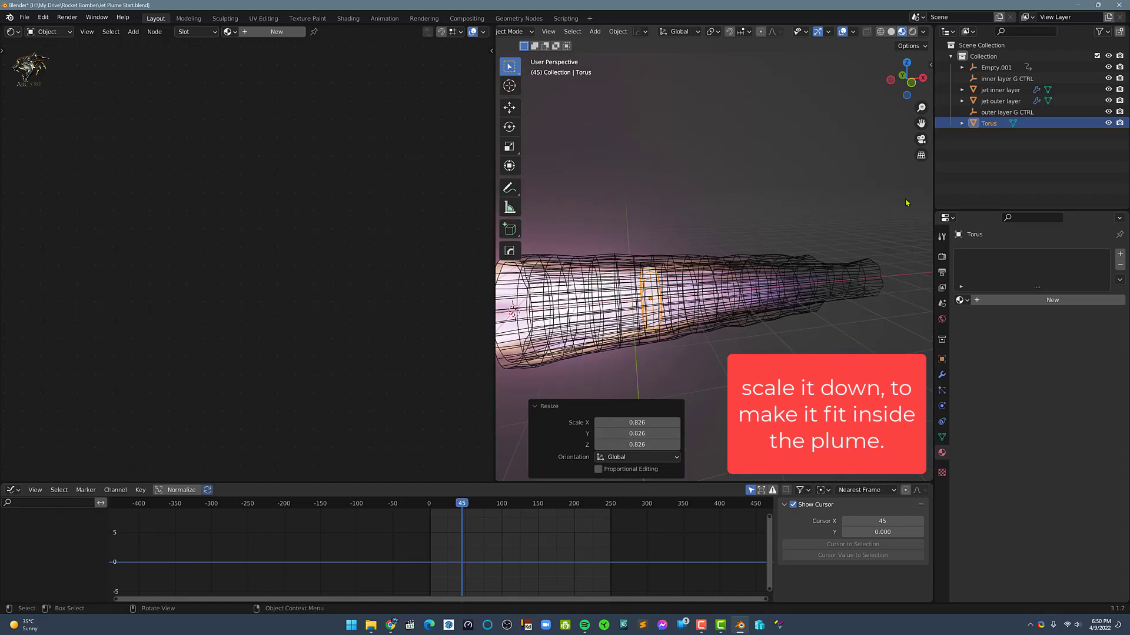
double_click(981, 125)
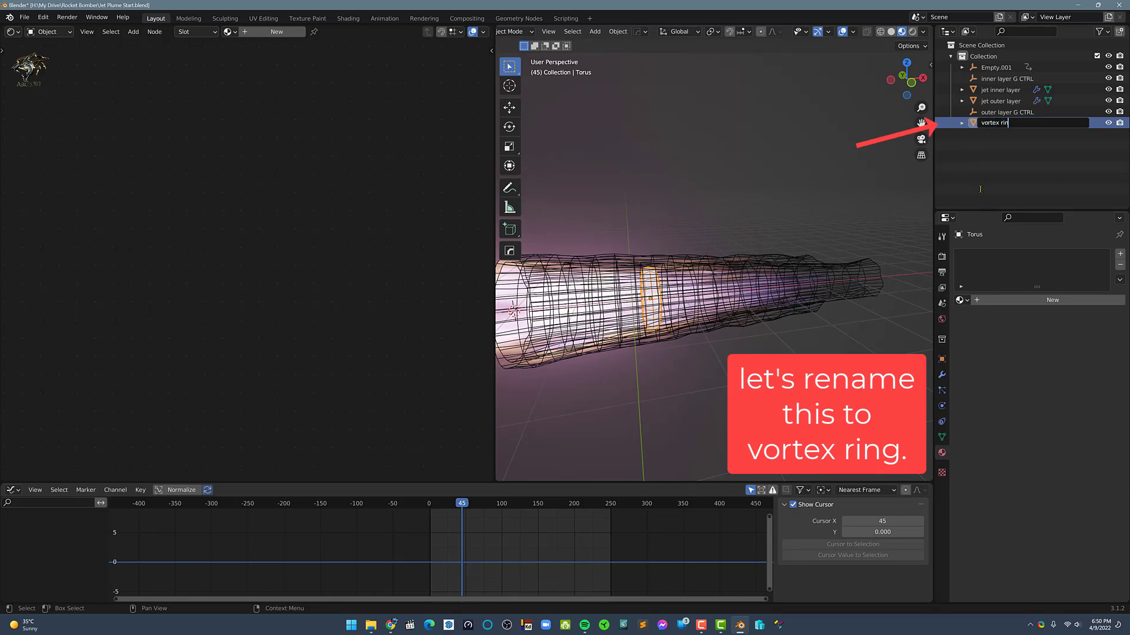
key("Return")
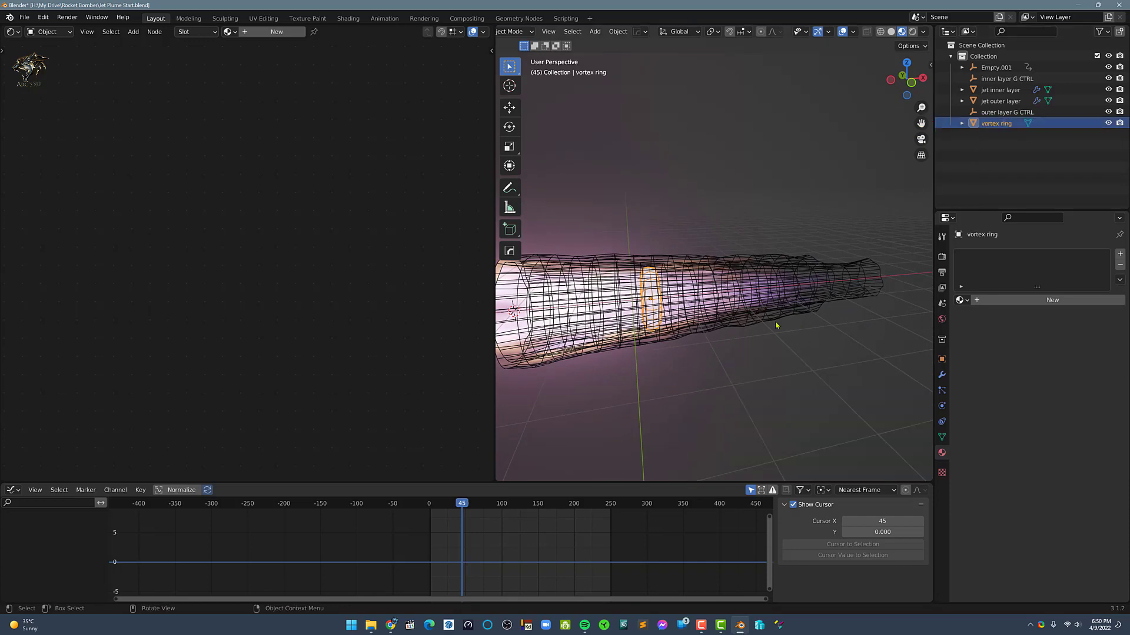
Isolate the vortex ring in local view and set it to smooth shading
middle_click_drag(707, 333, 718, 339)
key("KP_Divide")
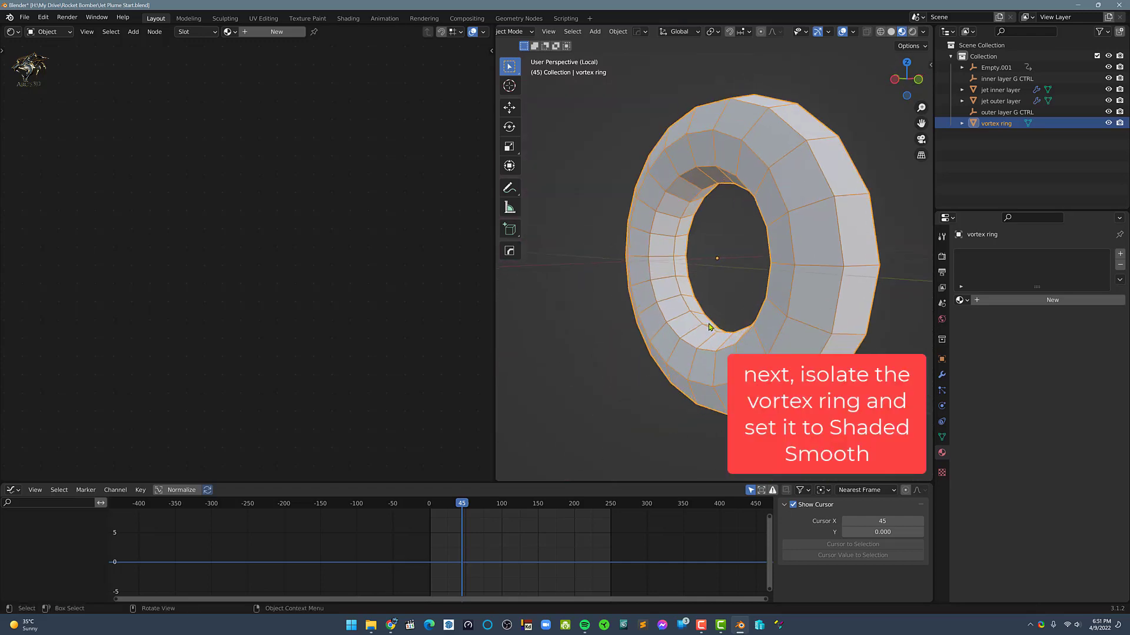
right_click(672, 307)
left_click(678, 340)
scroll(677, 339, "down", 2)
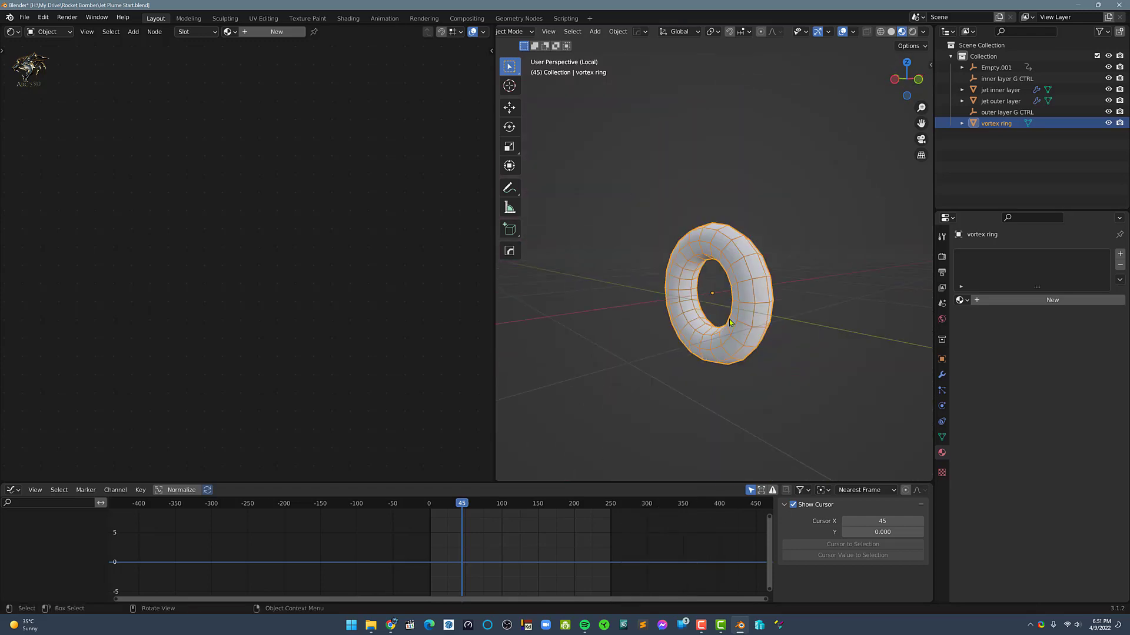
Add an Array modifier to the vortex ring
mouse_move(677, 340)
middle_mouse_down()
mouse_move(668, 316)
mouse_move(745, 331)
middle_mouse_up()
scroll(668, 316, "down", 4)
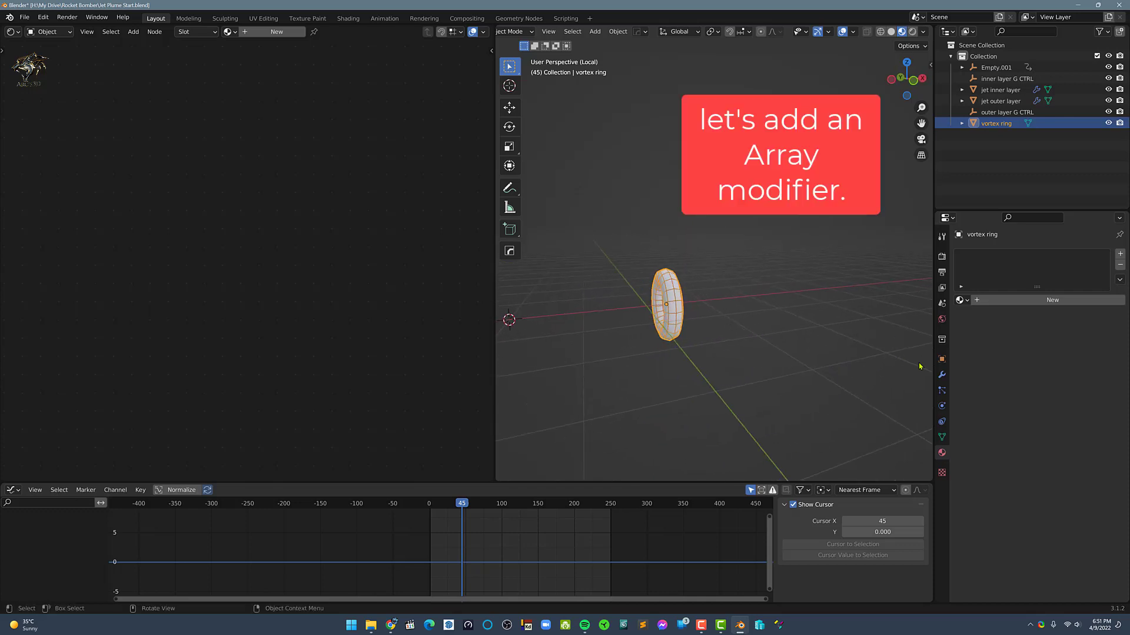
left_click(941, 374)
left_click(986, 251)
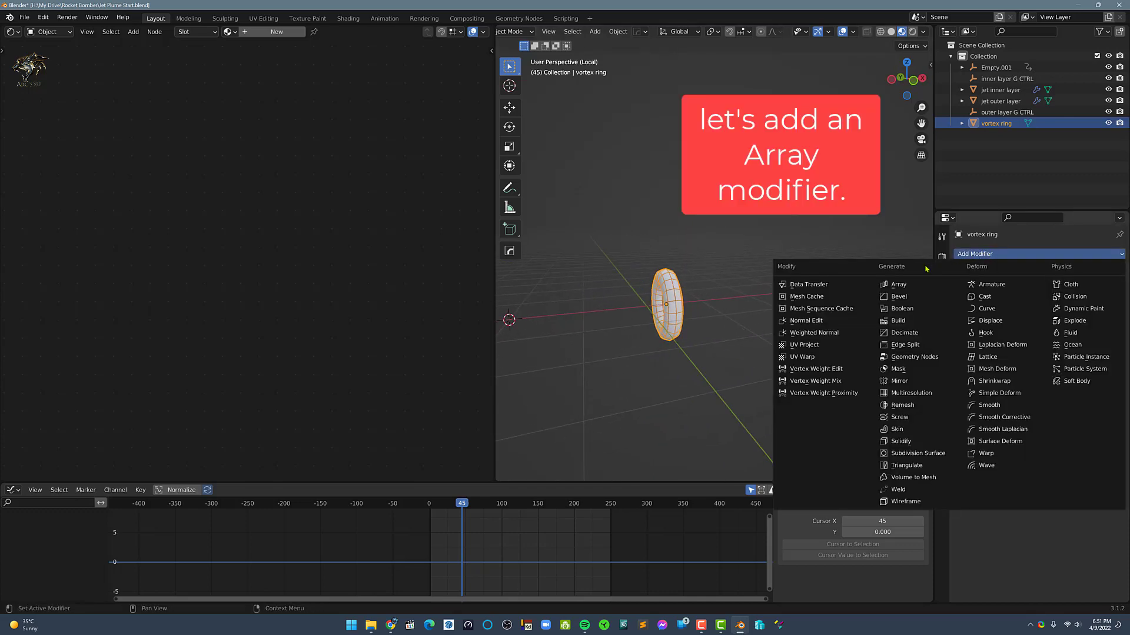
left_click(911, 286)
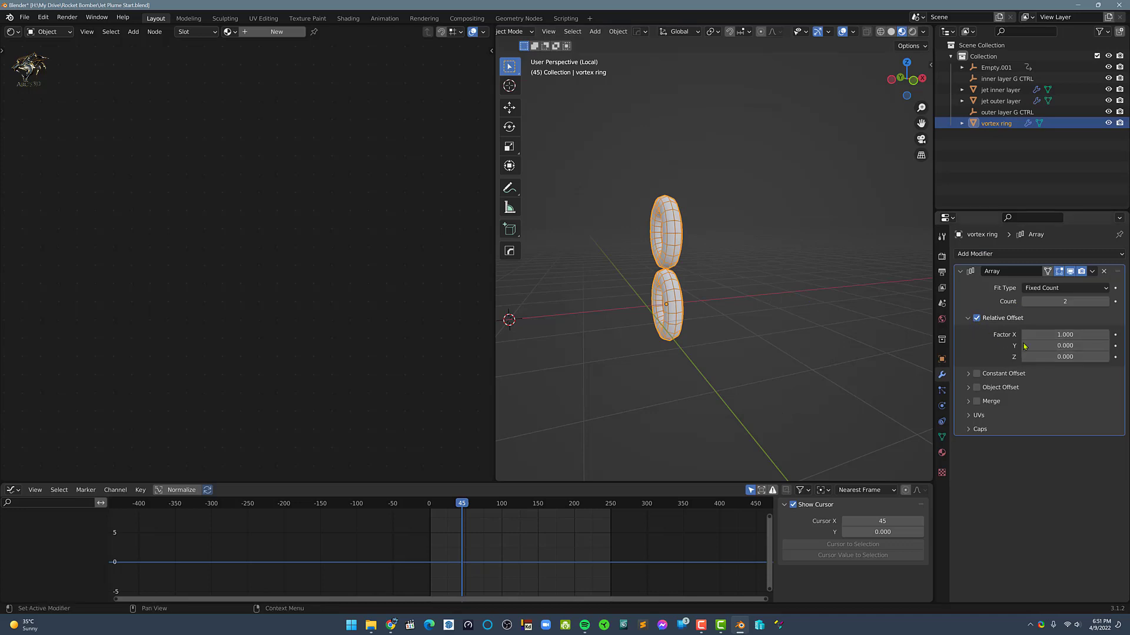
Set the Array's Relative Offset to Factor X 0 and Factor Z -3.4 so the rings line up along the plume
left_click_drag(1064, 346, 1039, 357)
double_click(1069, 335)
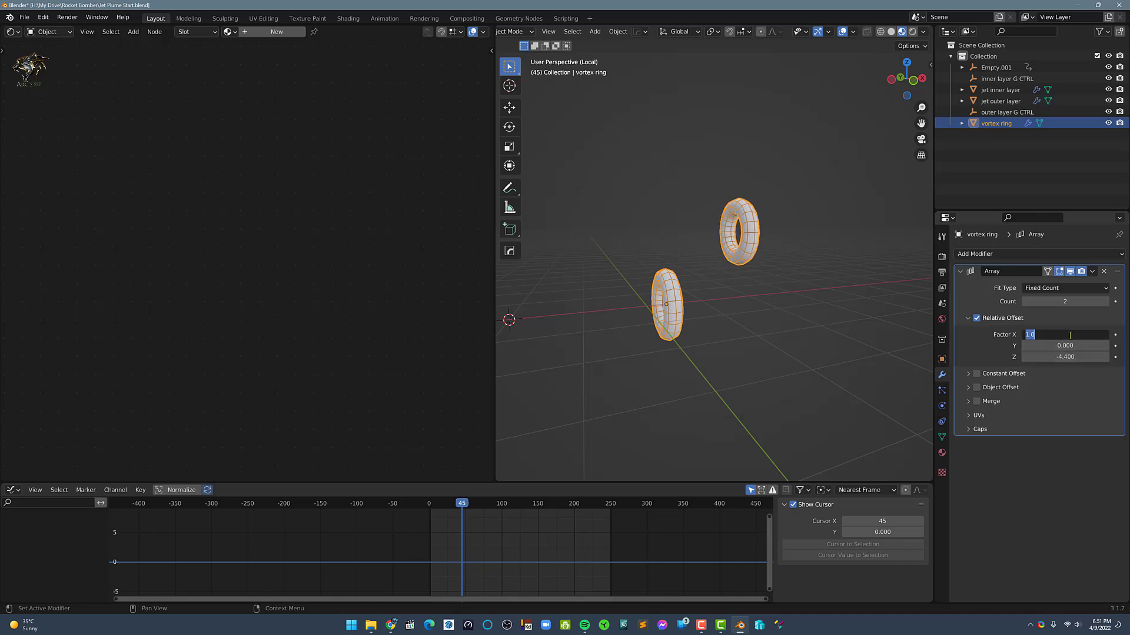
type("02")
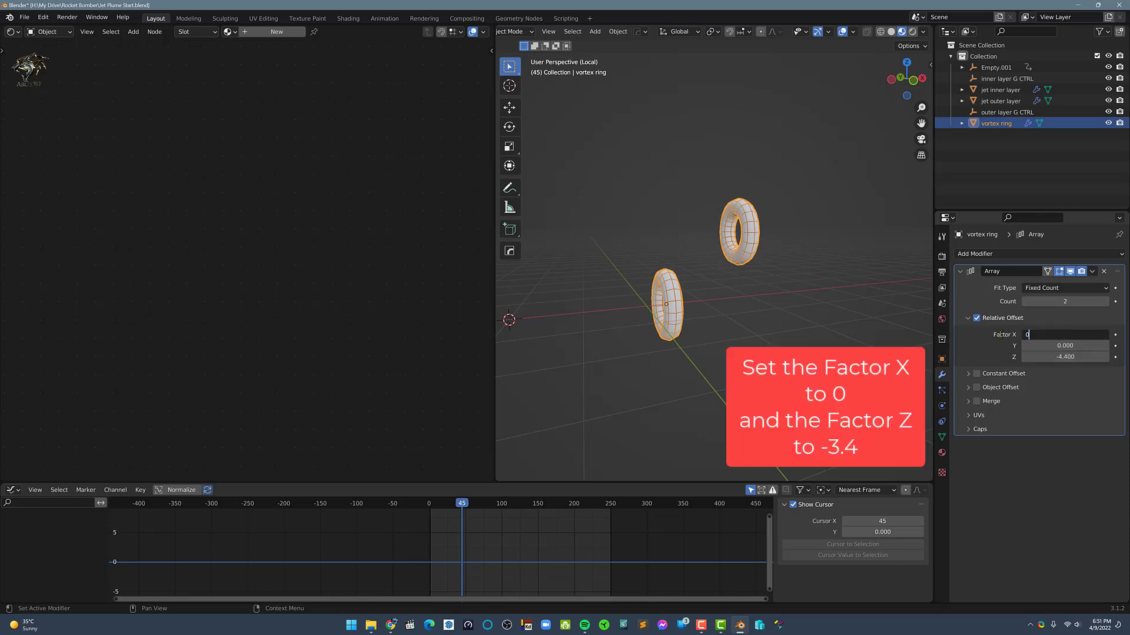
key("Tab")
key("Return")
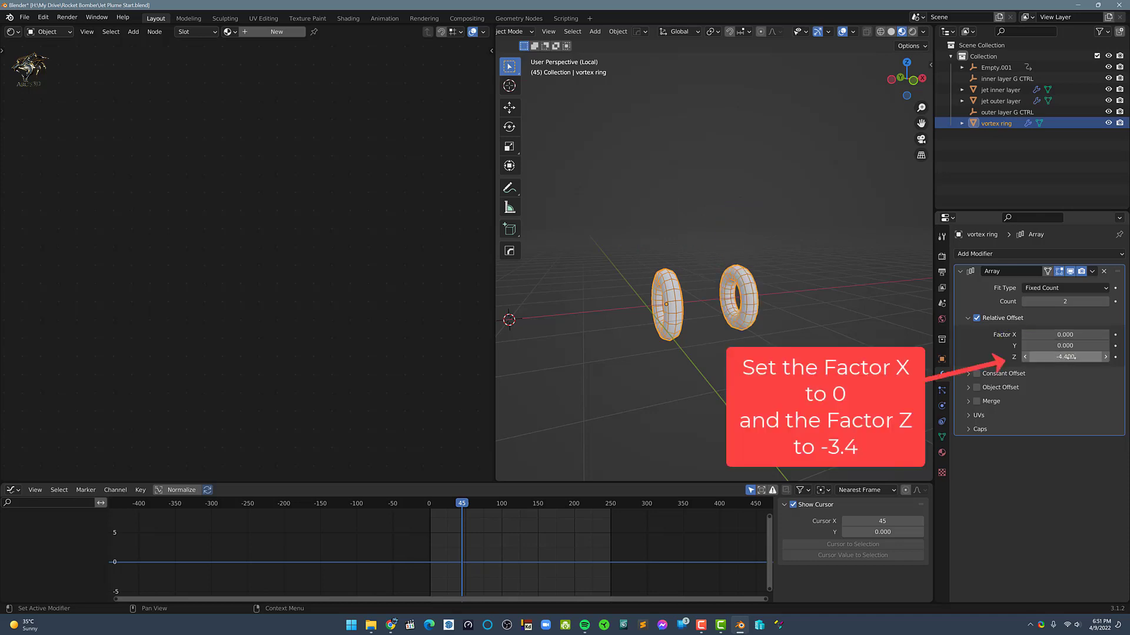
mouse_move(1067, 357)
left_mouse_down()
mouse_move(1050, 357)
mouse_move(1104, 357)
mouse_move(1077, 357)
left_mouse_up()
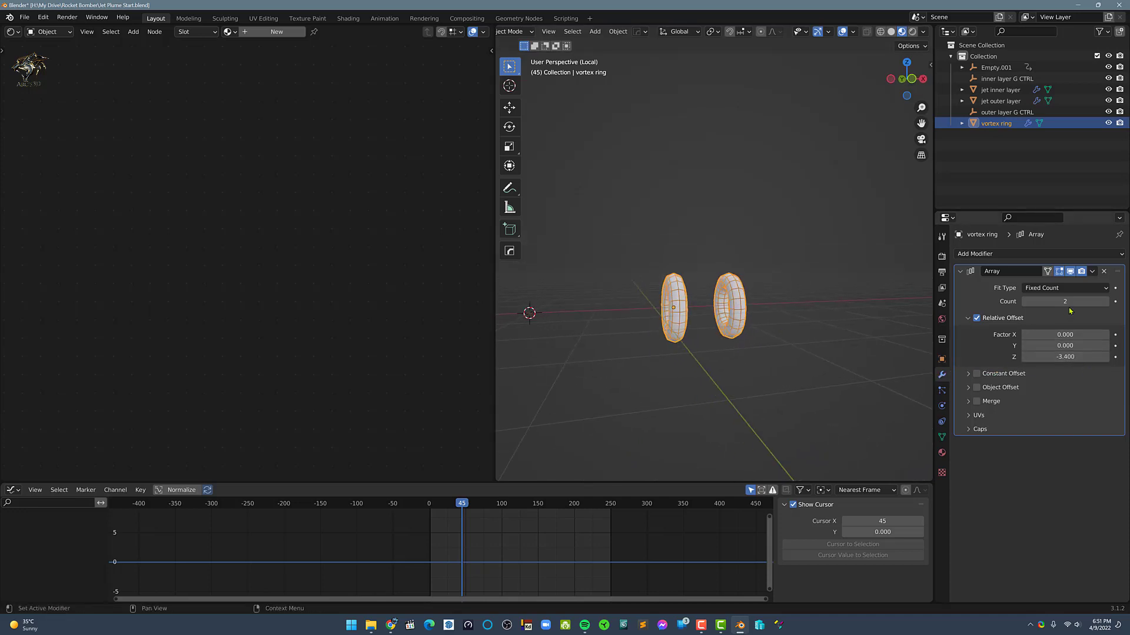
Set the Array's Count to 3 and leave local view to show the rings inside the plume
left_click(1106, 302)
mouse_move(863, 348)
middle_mouse_down()
mouse_move(820, 346)
mouse_move(846, 352)
middle_mouse_up()
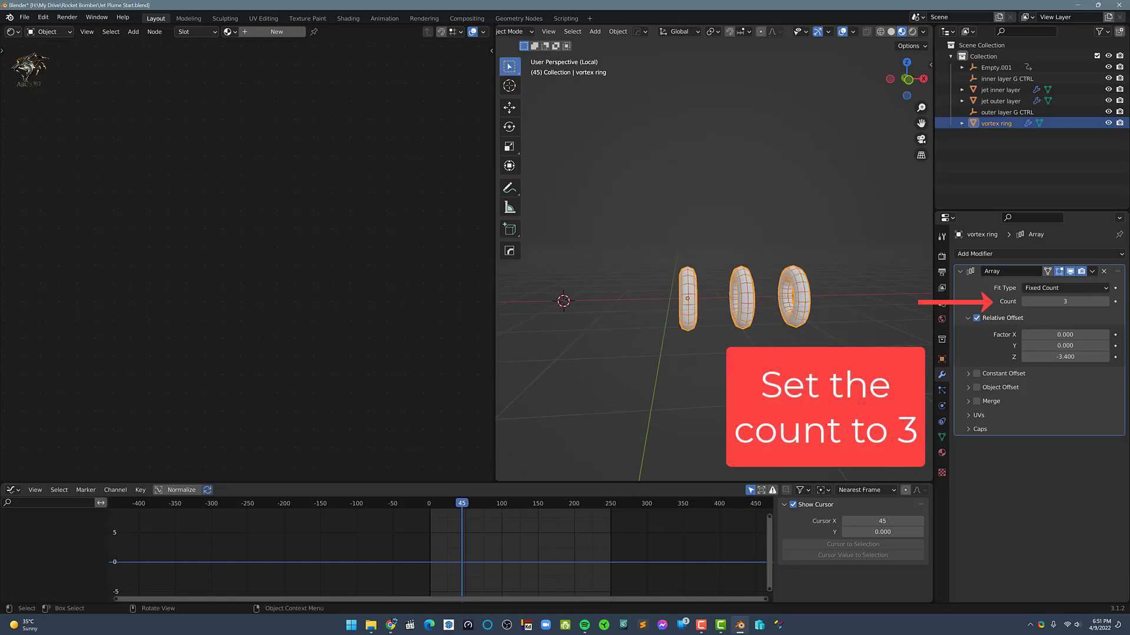
key("slash")
mouse_move(665, 324)
middle_mouse_down()
mouse_move(715, 335)
mouse_move(671, 324)
mouse_move(667, 292)
mouse_move(634, 333)
mouse_move(668, 318)
mouse_move(677, 329)
middle_mouse_up()
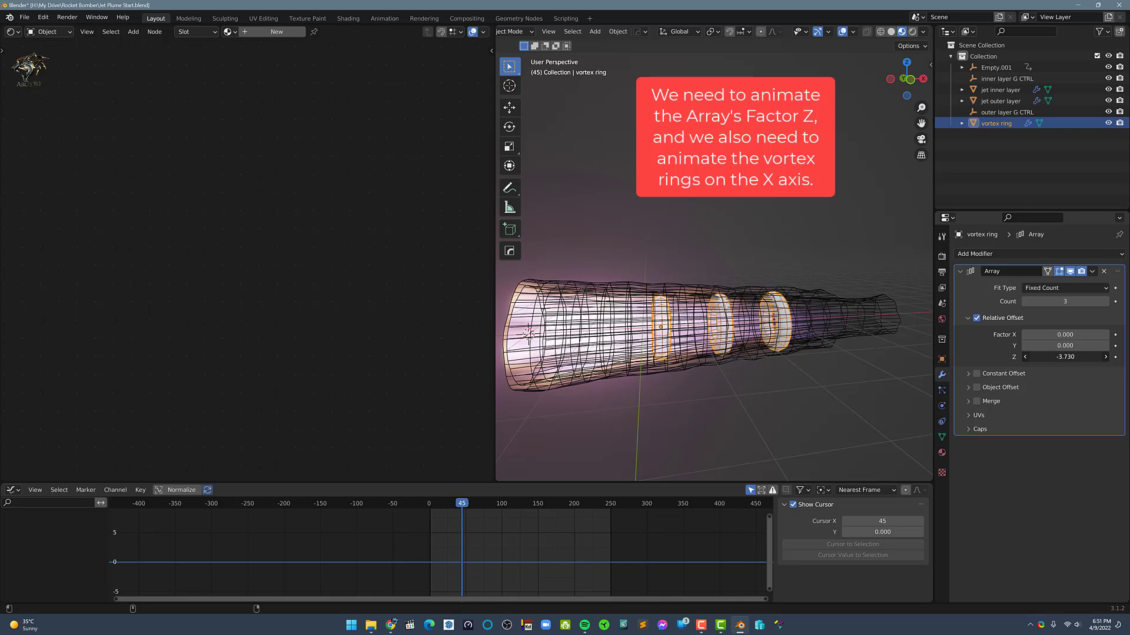
Try varying the Array's Z factor and sliding the vortex rings along the X axis
left_click_drag(1065, 357, 1082, 357)
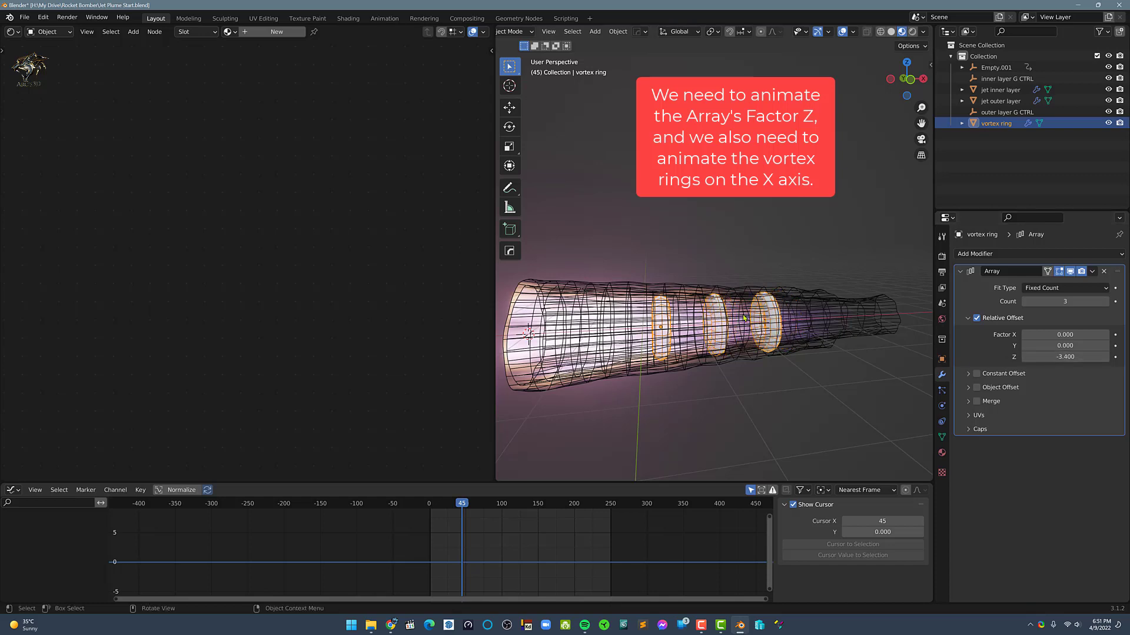
key("g")
key("x")
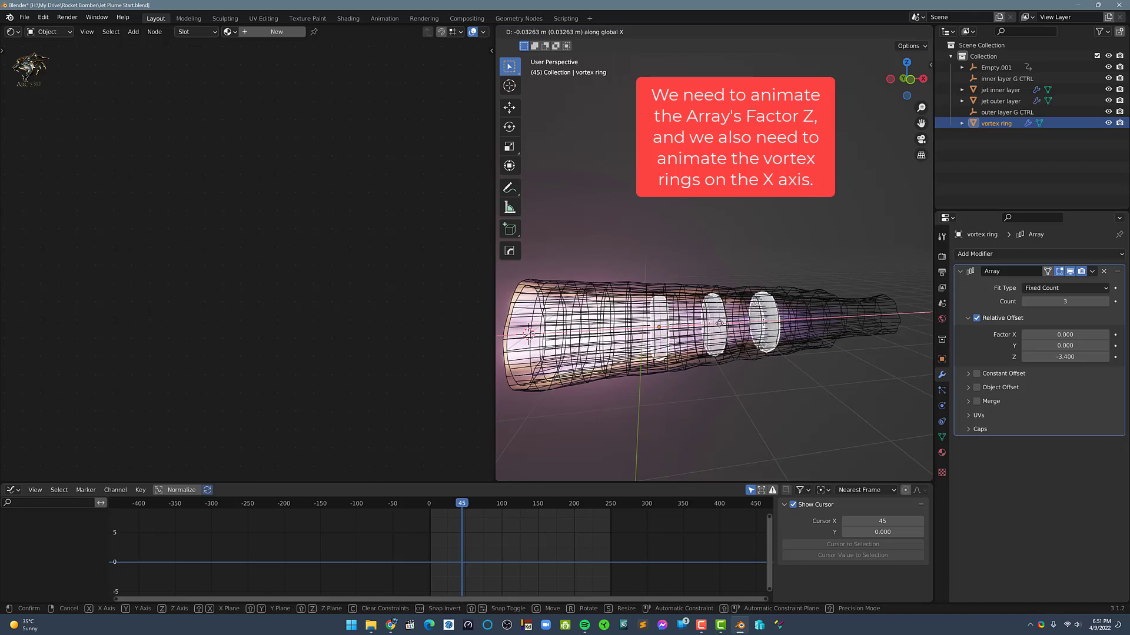
left_click(777, 331)
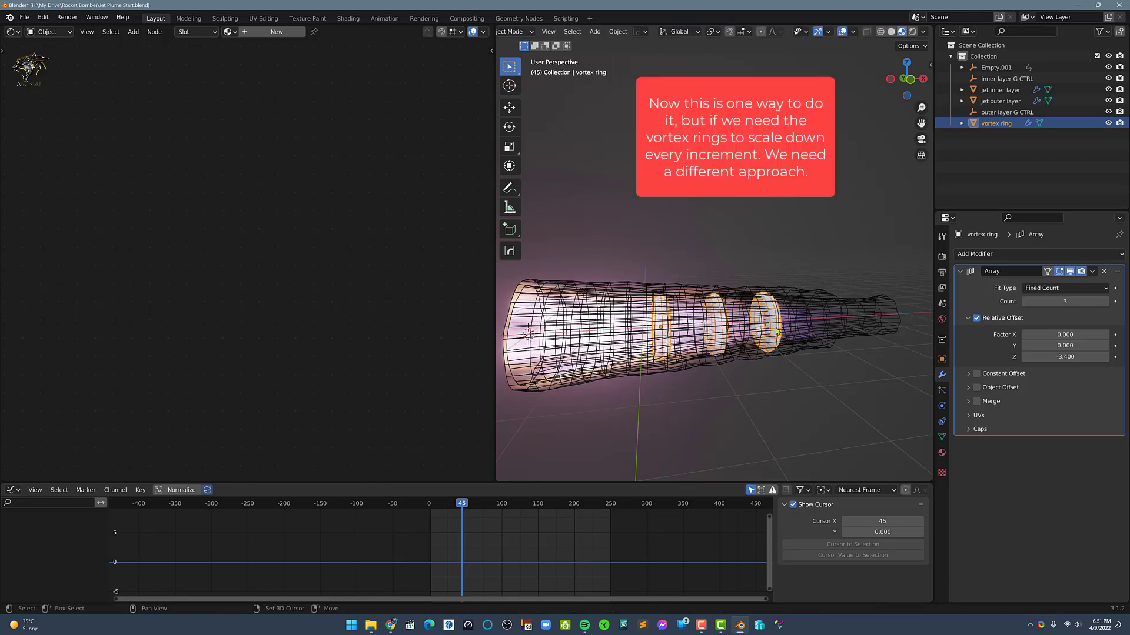
middle_click_drag(777, 331, 759, 351)
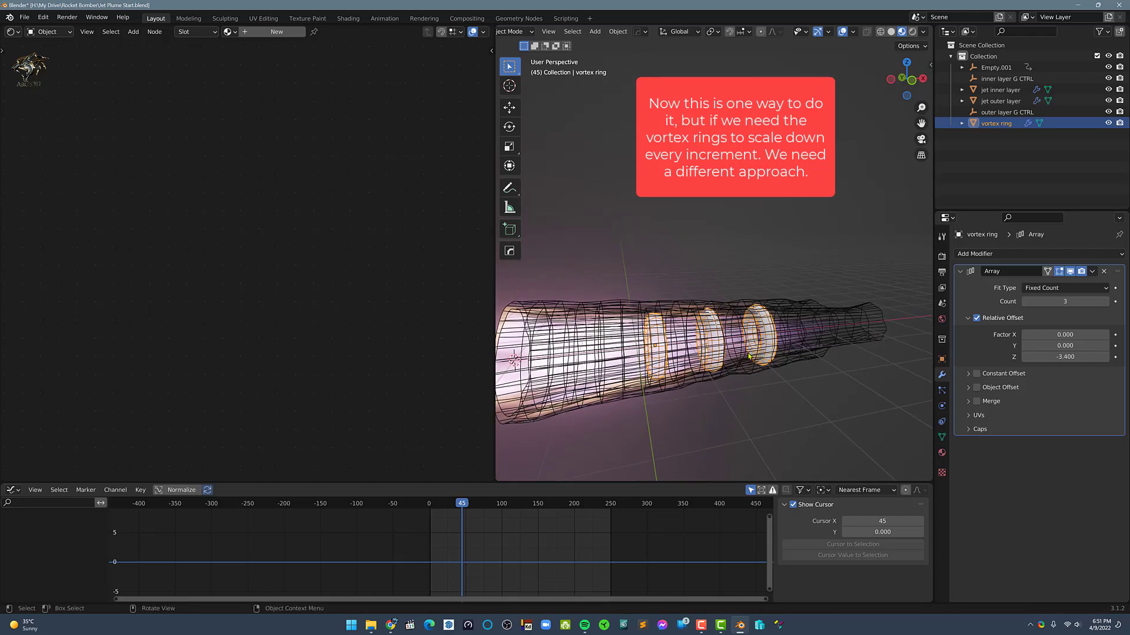
Isolate the vortex ring in local view, snap the 3D cursor to it and add a Plain Axes empty there
key("KP_Divide")
scroll(733, 349, "down", 7)
middle_click_drag(712, 329, 643, 291)
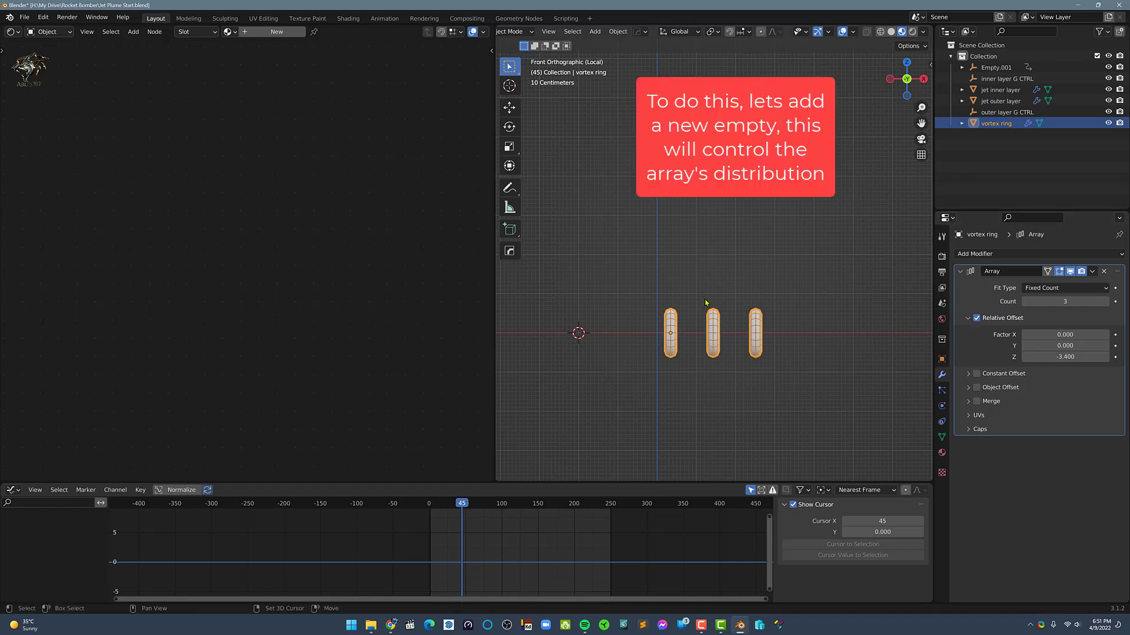
key("shift+s")
key("Escape")
key("shift+a")
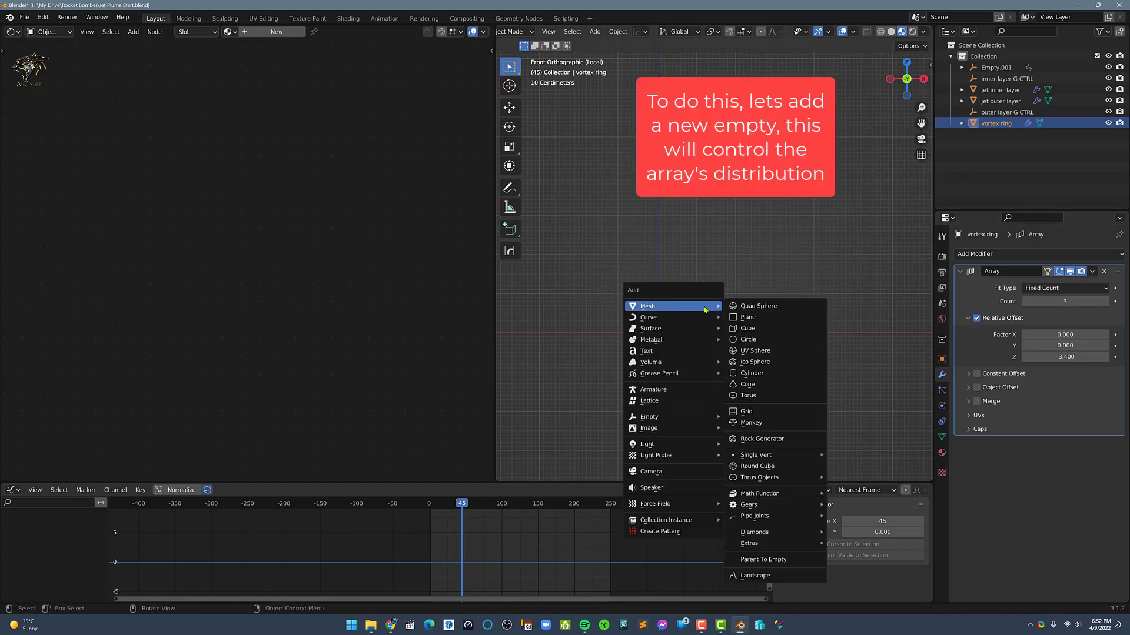
mouse_move(700, 417)
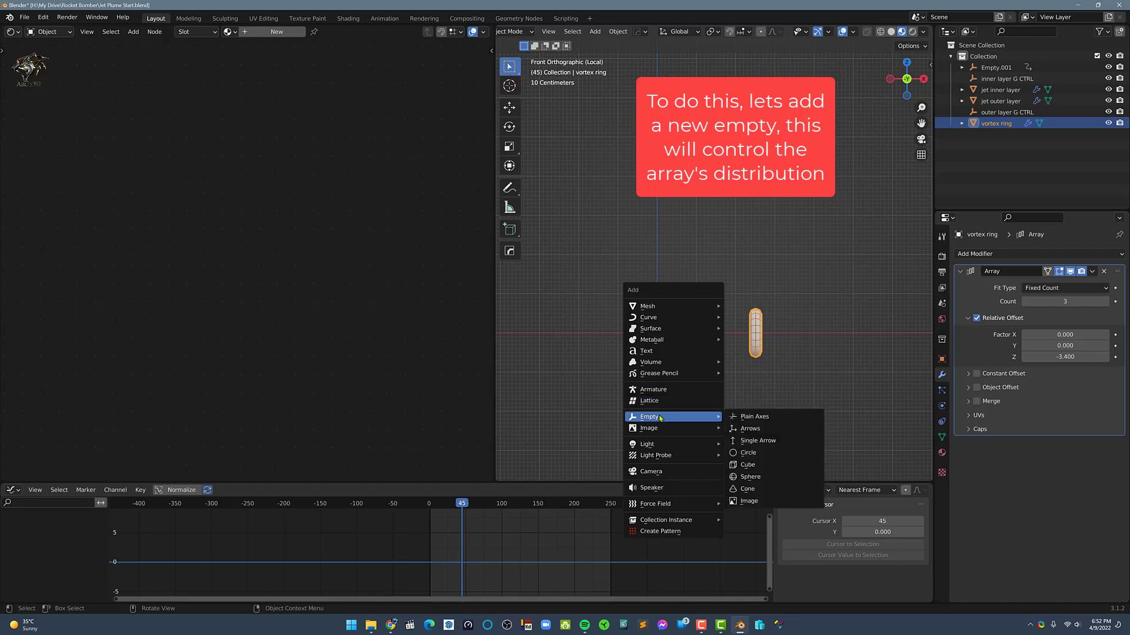
left_click(743, 418)
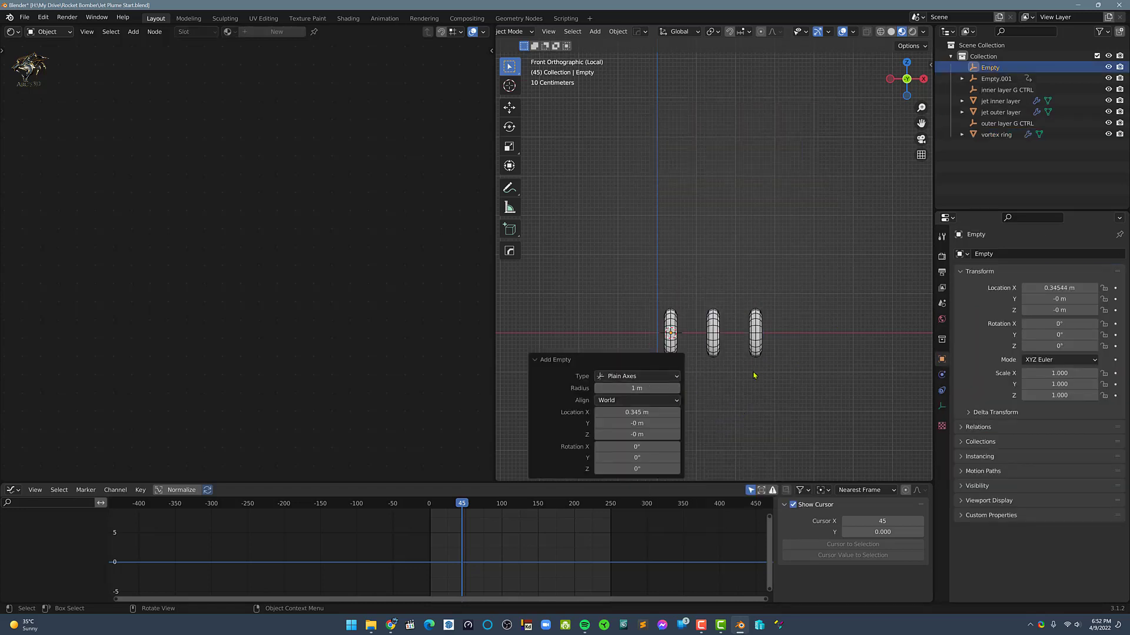
Turn on the Extras viewport overlay so the empty is displayed
left_click(854, 32)
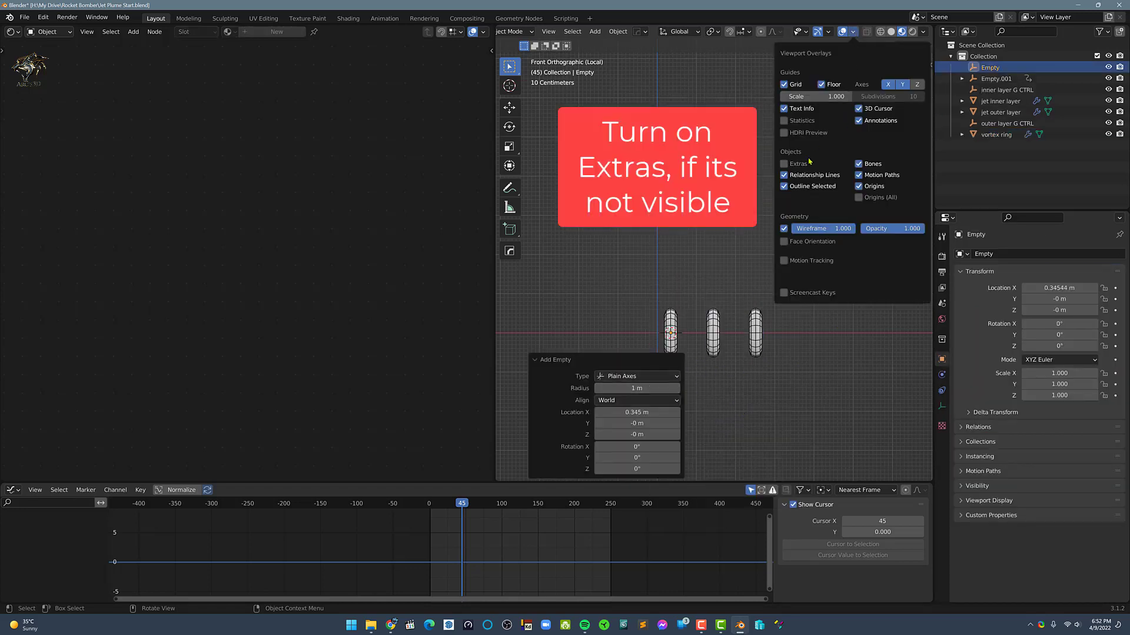
left_click(785, 164)
left_click(547, 362)
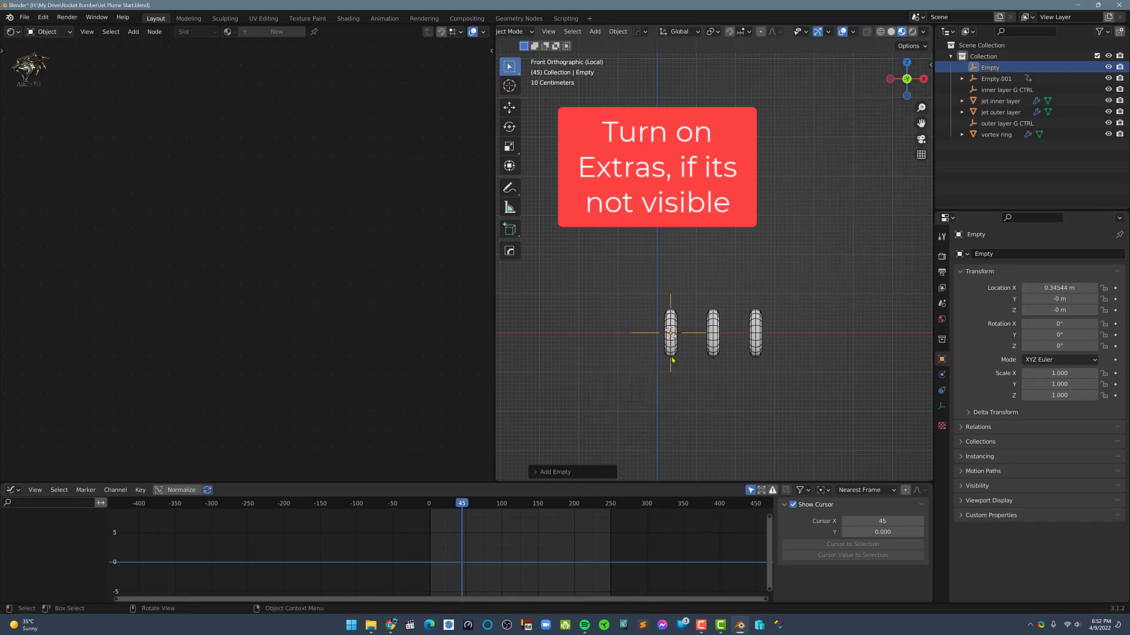
Apply the rotation and the scale of the vortex ring
middle_click_drag(671, 361, 700, 379)
scroll(676, 322, "up", 3)
middle_click_drag(676, 322, 697, 324)
key("ctrl+a")
key("Escape")
left_click(662, 321)
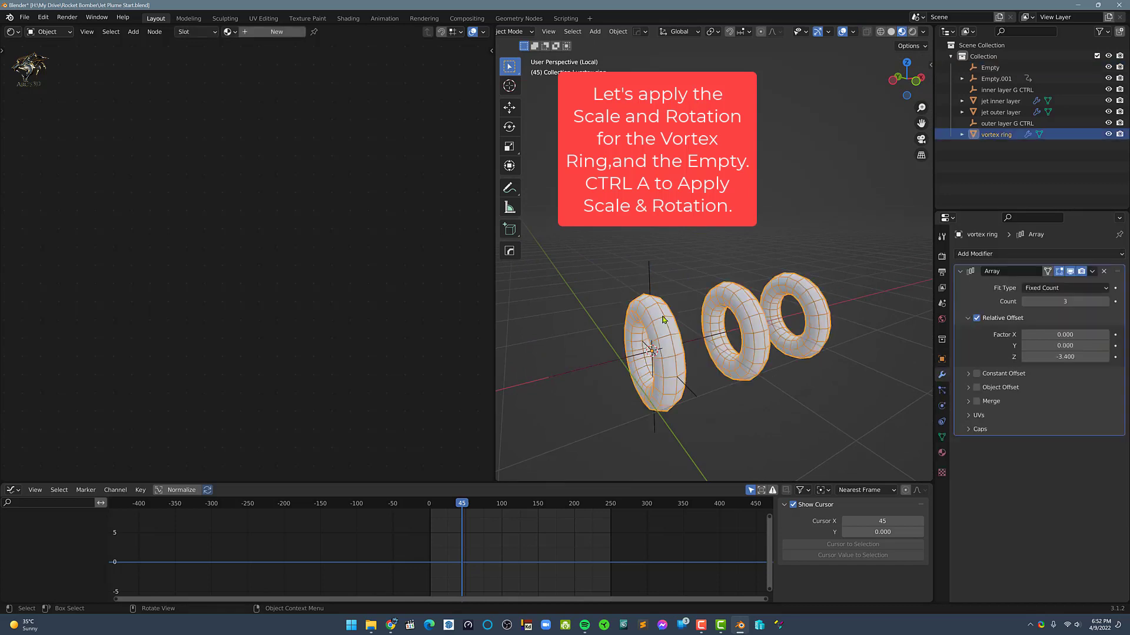
key("ctrl+a")
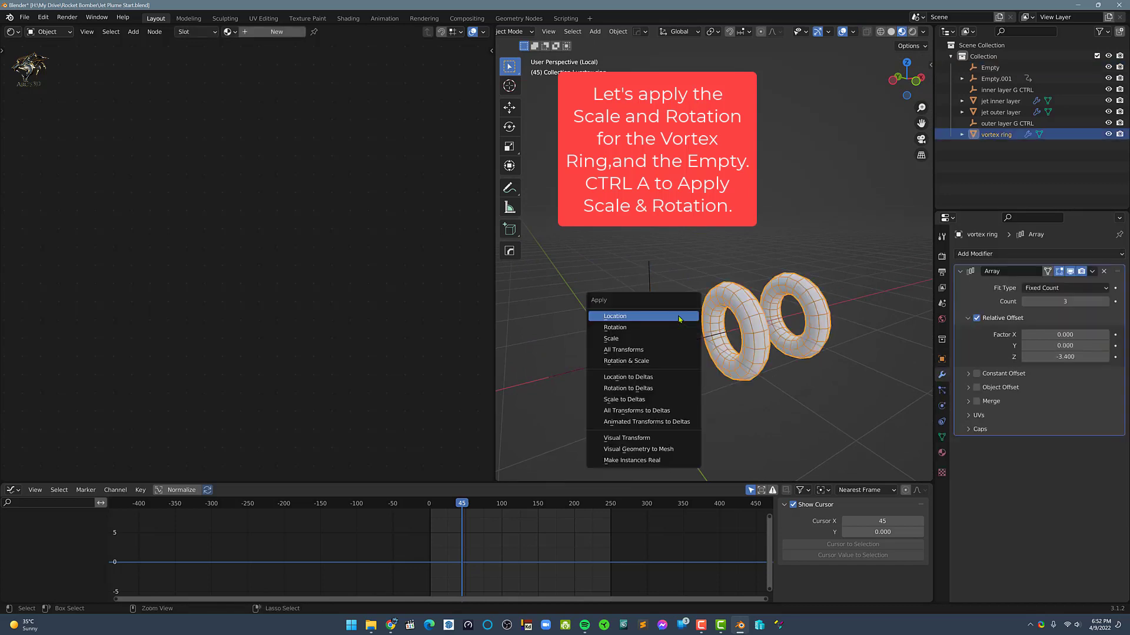
left_click(637, 328)
key("ctrl+a")
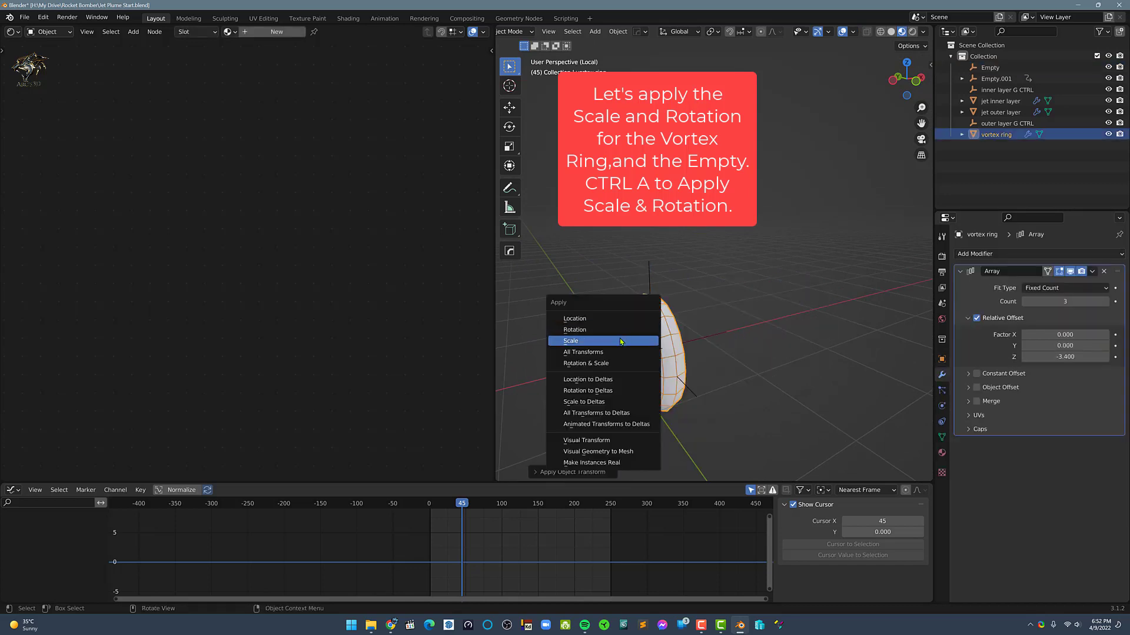
left_click(620, 339)
Apply the scale and the rotation of the empty
left_click(649, 282)
key("ctrl+a")
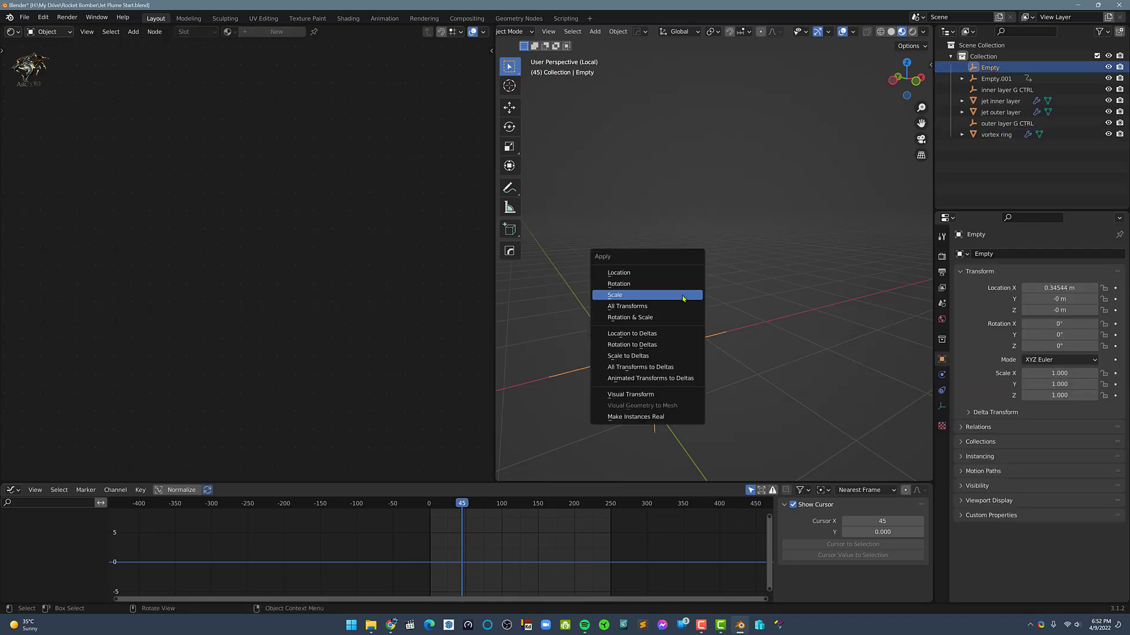
left_click(682, 294)
key("ctrl+a")
left_click(656, 300)
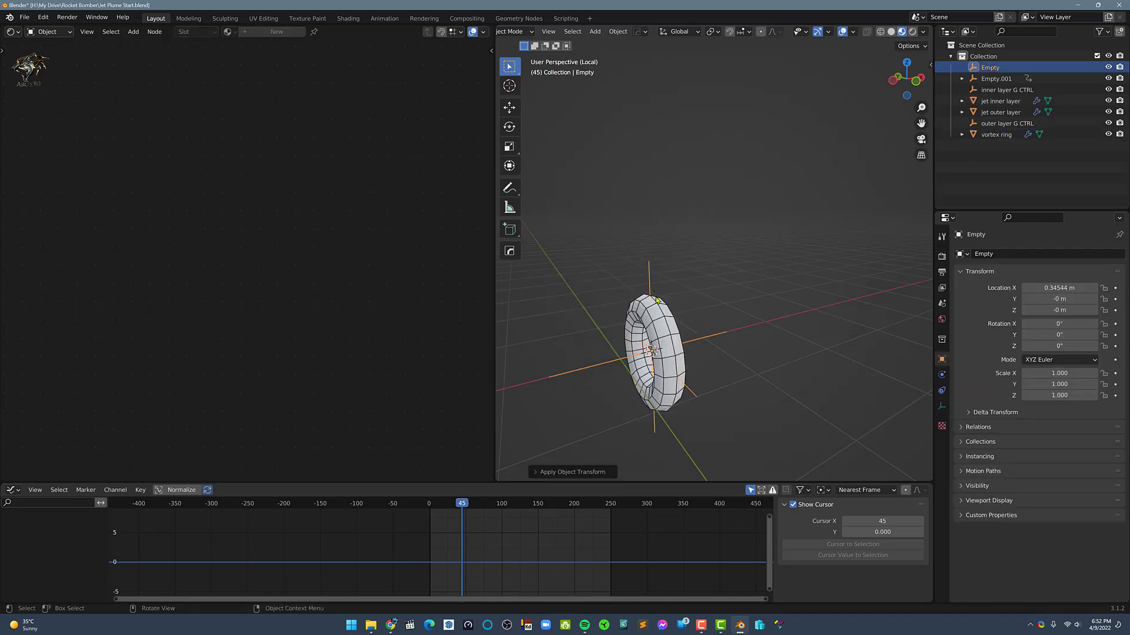
Switch the vortex ring's Array from Relative Offset to Object Offset, using the Empty as the offset object
left_click(668, 333)
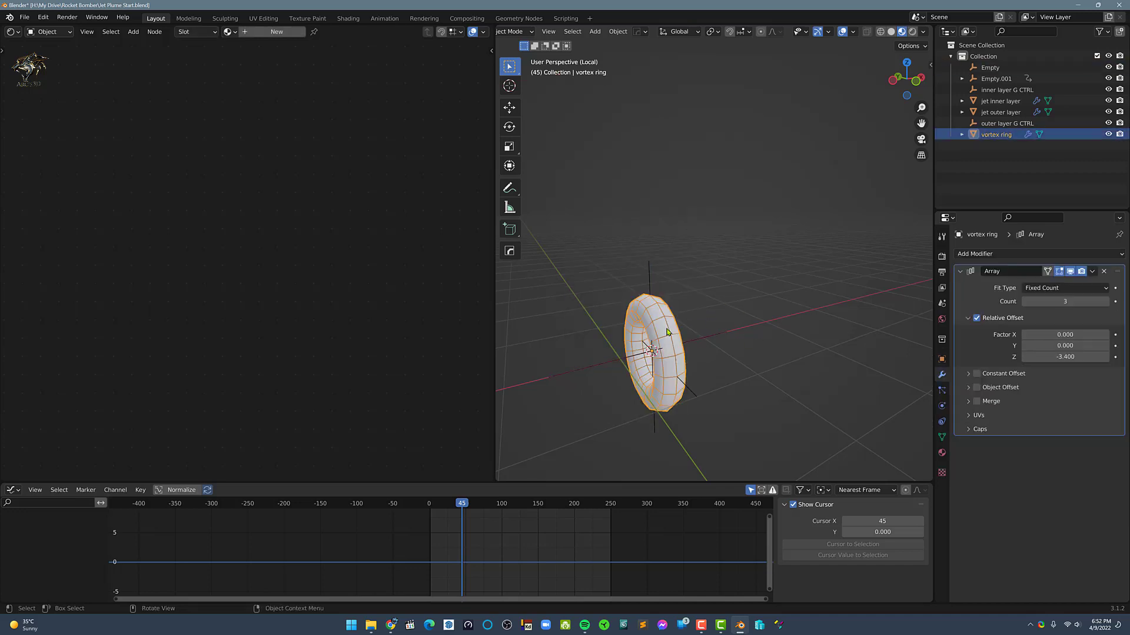
left_click(982, 318)
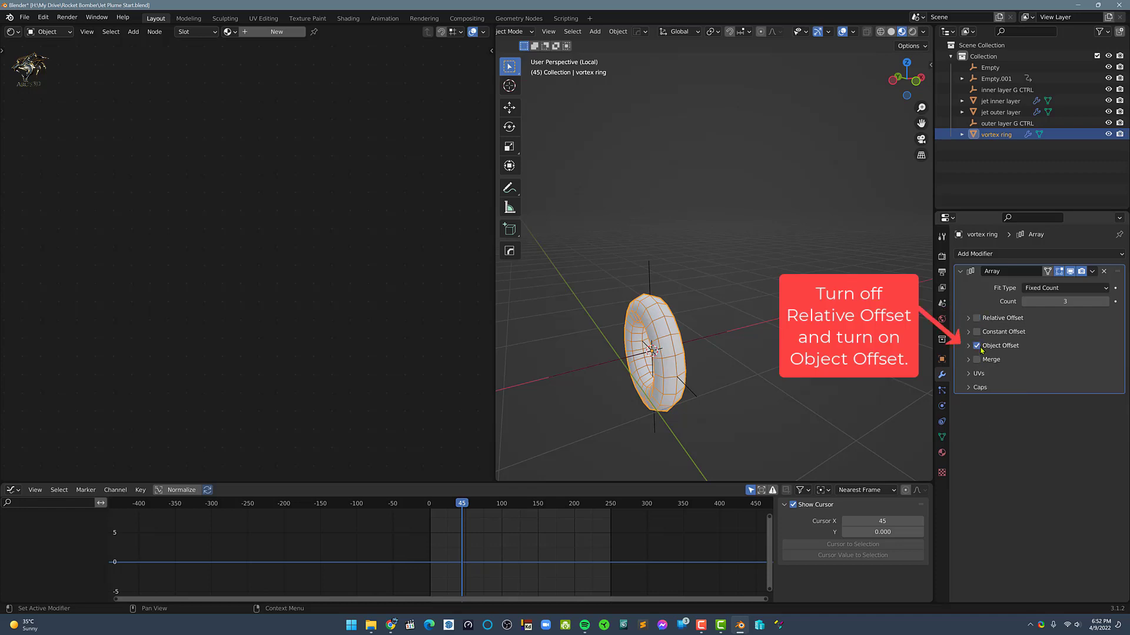
left_click(969, 346)
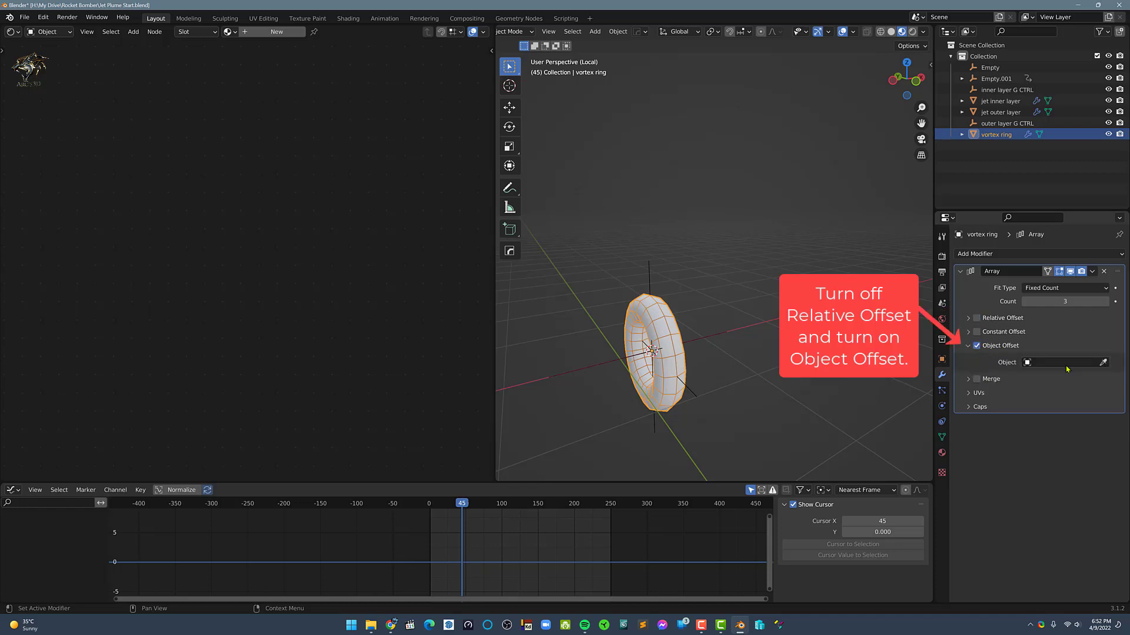
left_click(1102, 363)
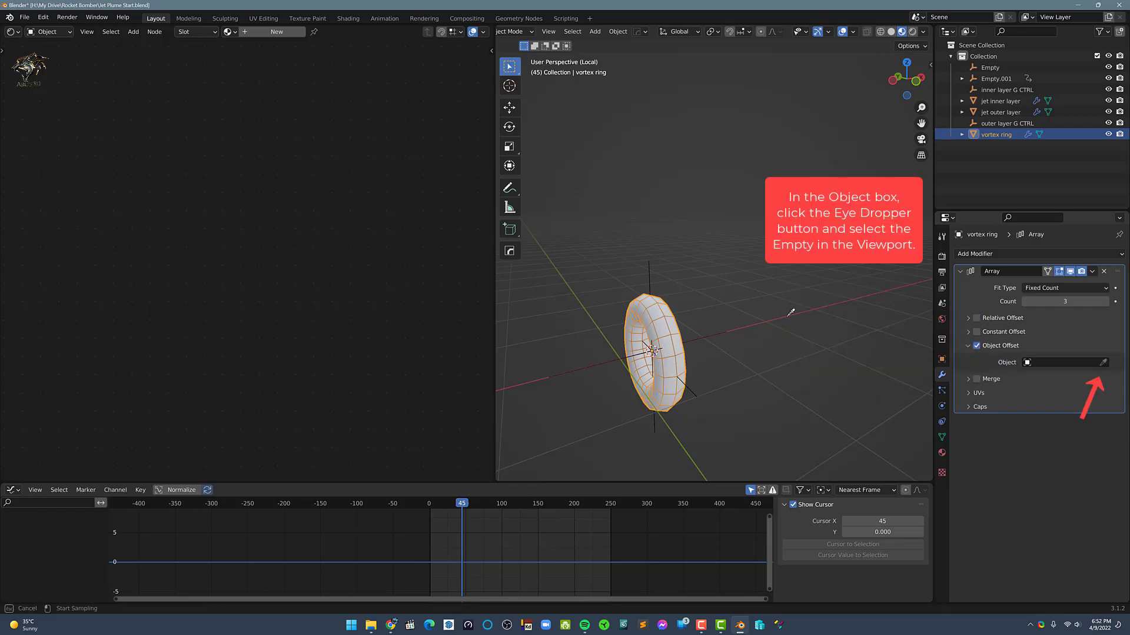
left_click(650, 274)
Move the empty along the X axis to about X 1.44 m to spread the rings apart
middle_click_drag(724, 338, 691, 347, "shift")
left_click(668, 348)
key("g")
key("x")
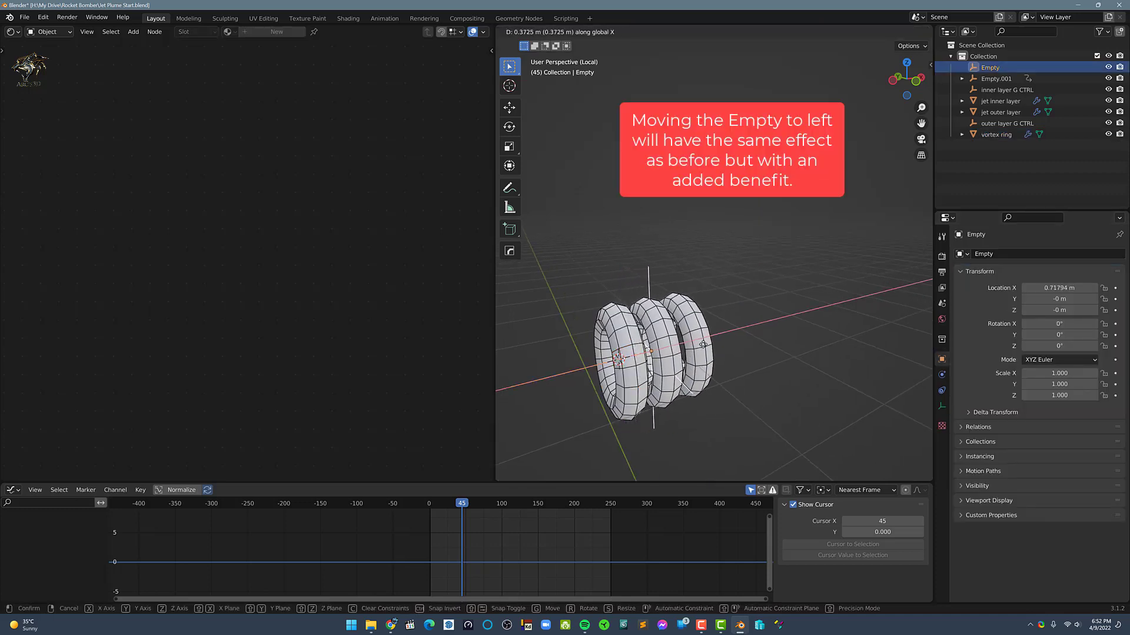
left_click(704, 337)
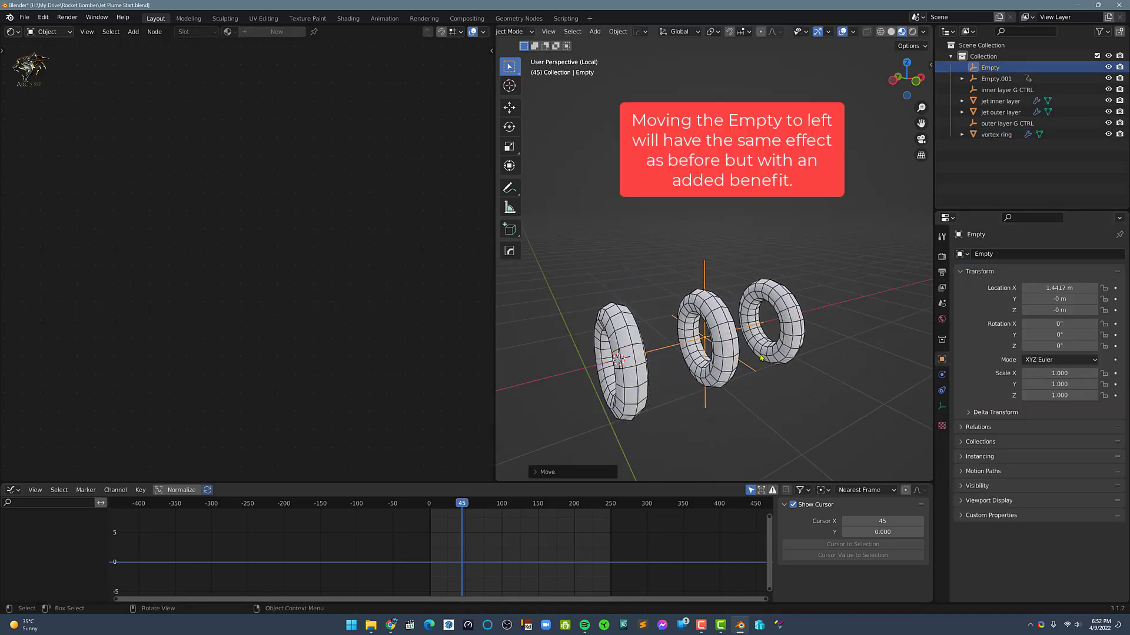
Leave local view and scale the empty down uniformly to about 0.894 in front view so the rings shrink progressively
key("KP_1")
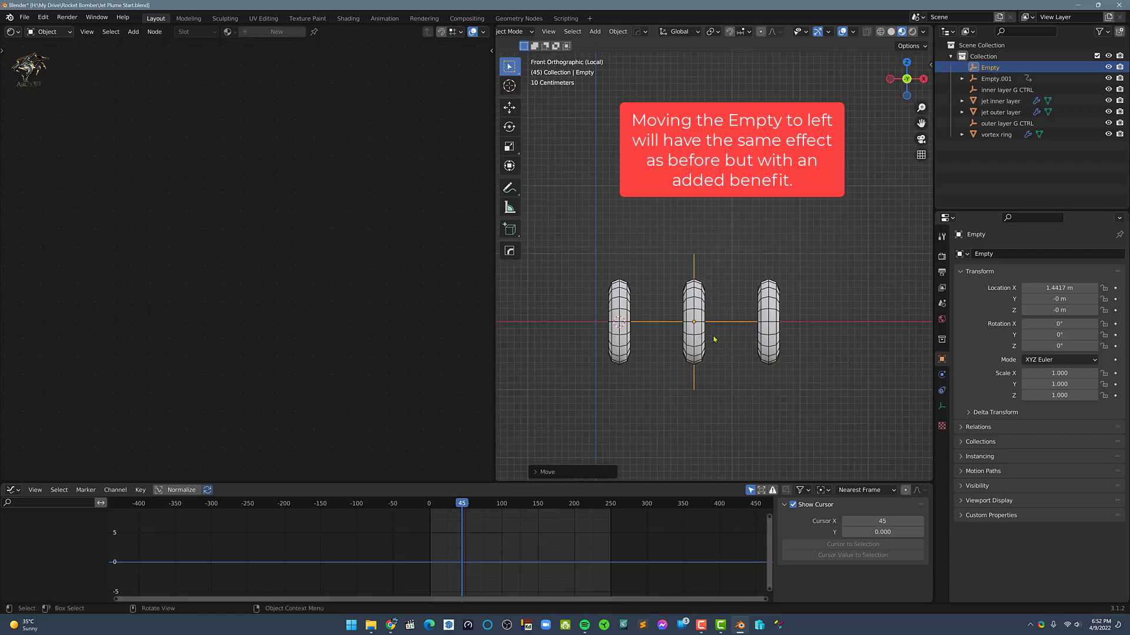
key("KP_Divide")
key("KP_3")
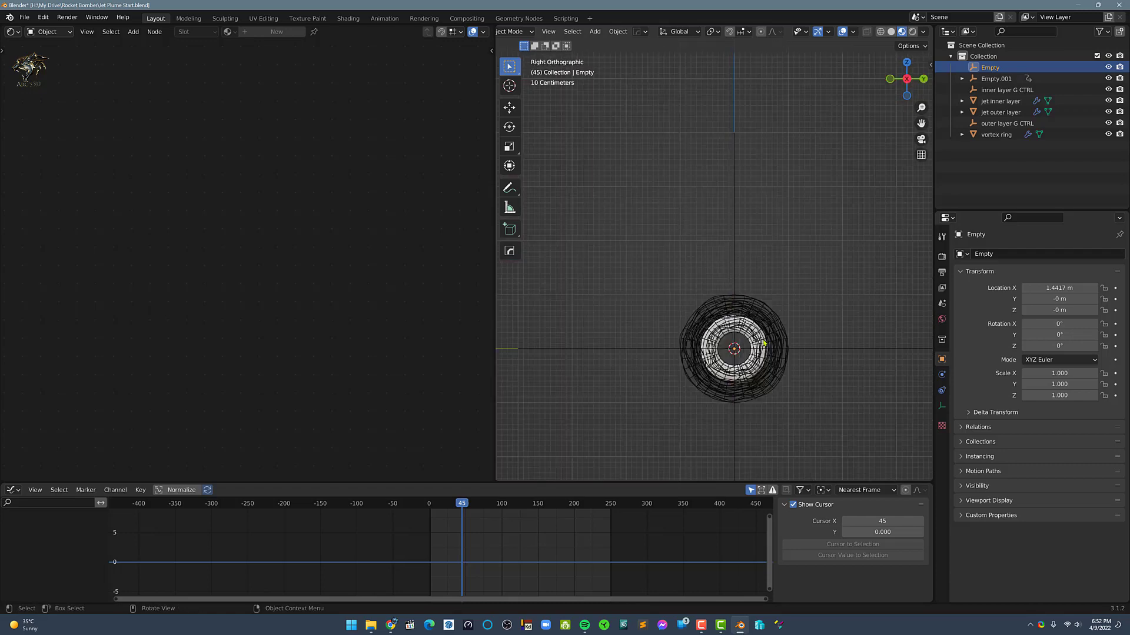
key("KP_1")
key("s")
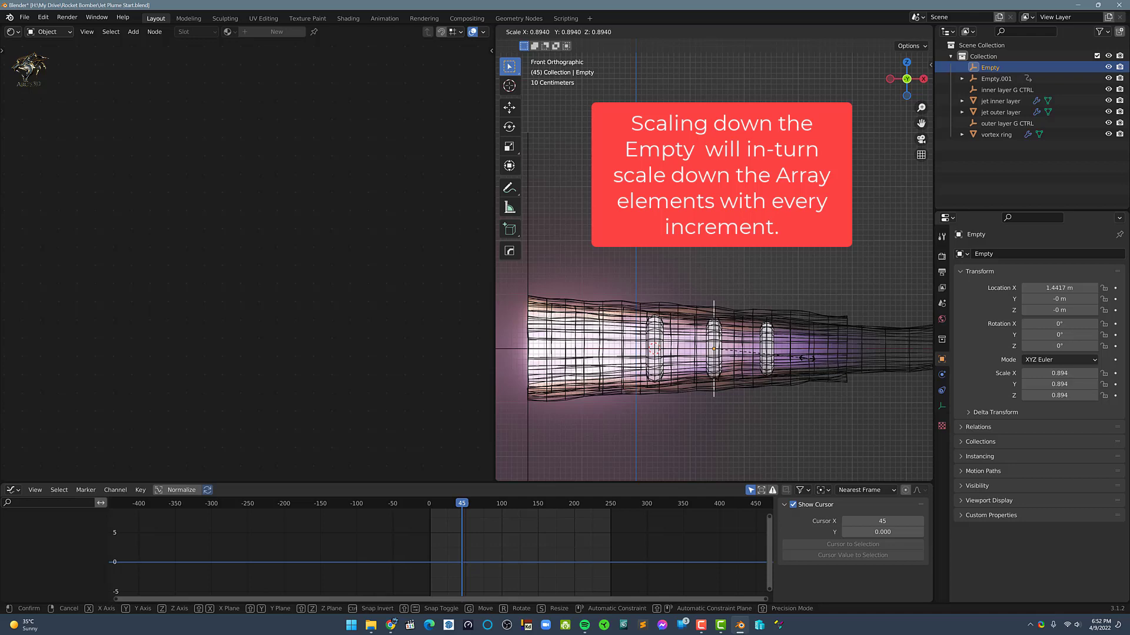
left_click(806, 357)
Scale the empty along the X axis to an X scale of about 1.011
key("s")
key("x")
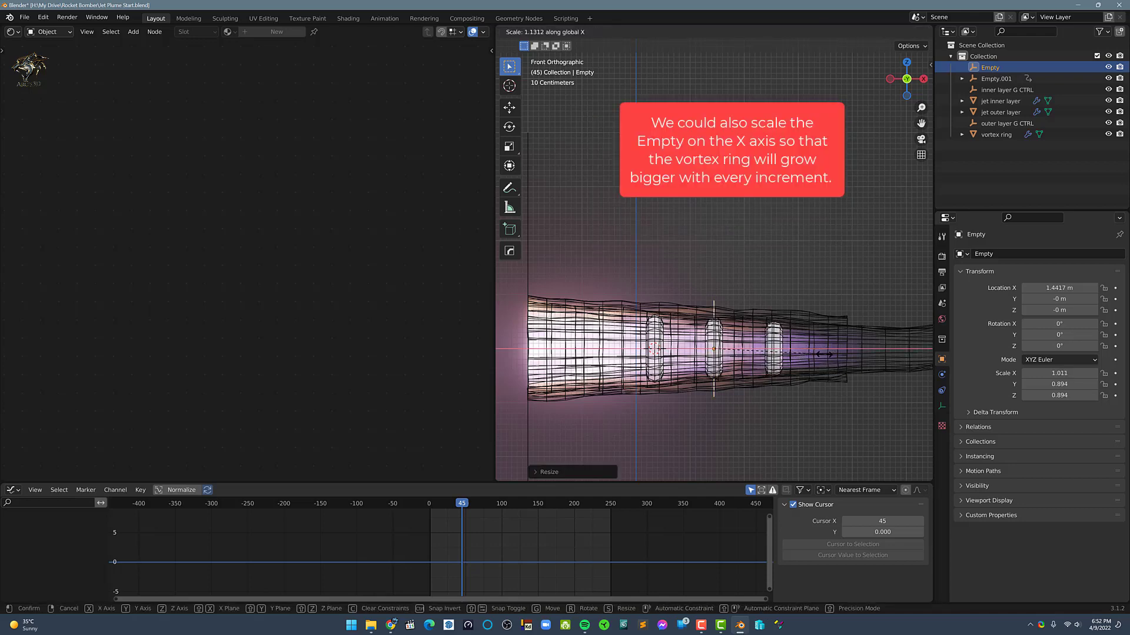
left_click(822, 354)
Try sliding the empty along the X axis in front view
middle_click_drag(743, 344, 718, 327)
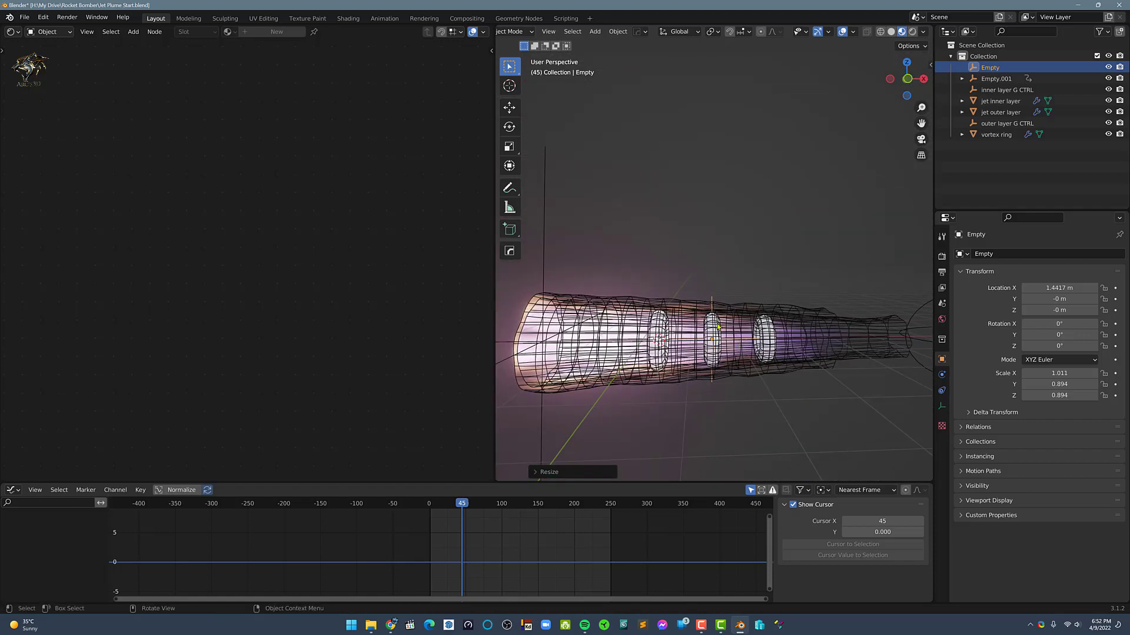
key("KP_1")
key("g")
key("x")
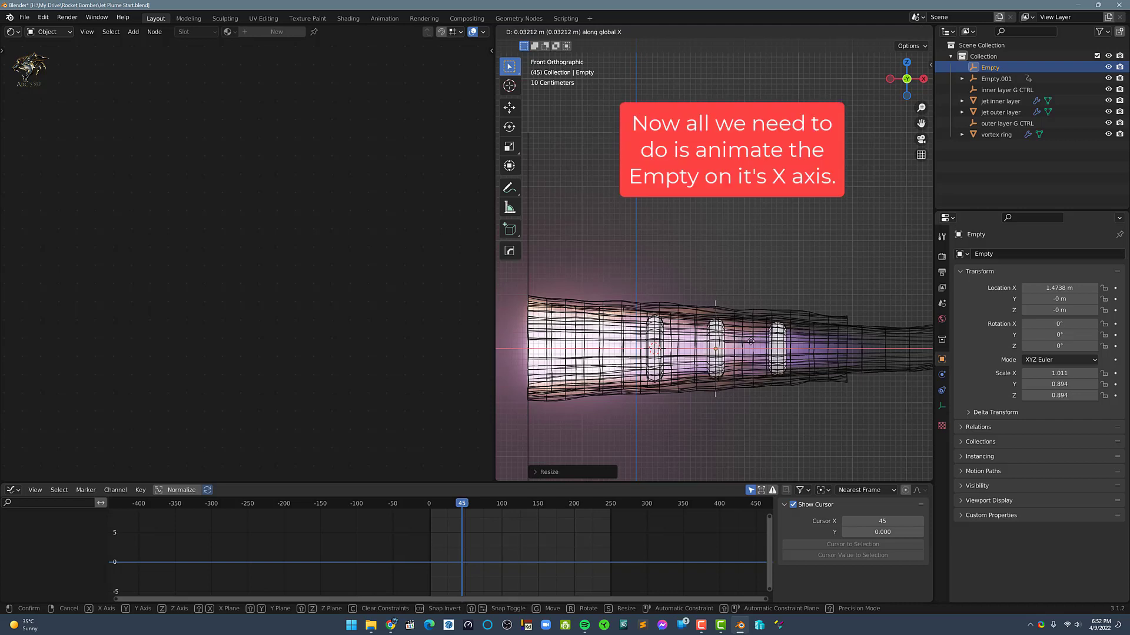
right_click(733, 340)
Try sliding the vortex ring along the X axis, first alone and again together with the empty
left_click(658, 331)
left_click(658, 331)
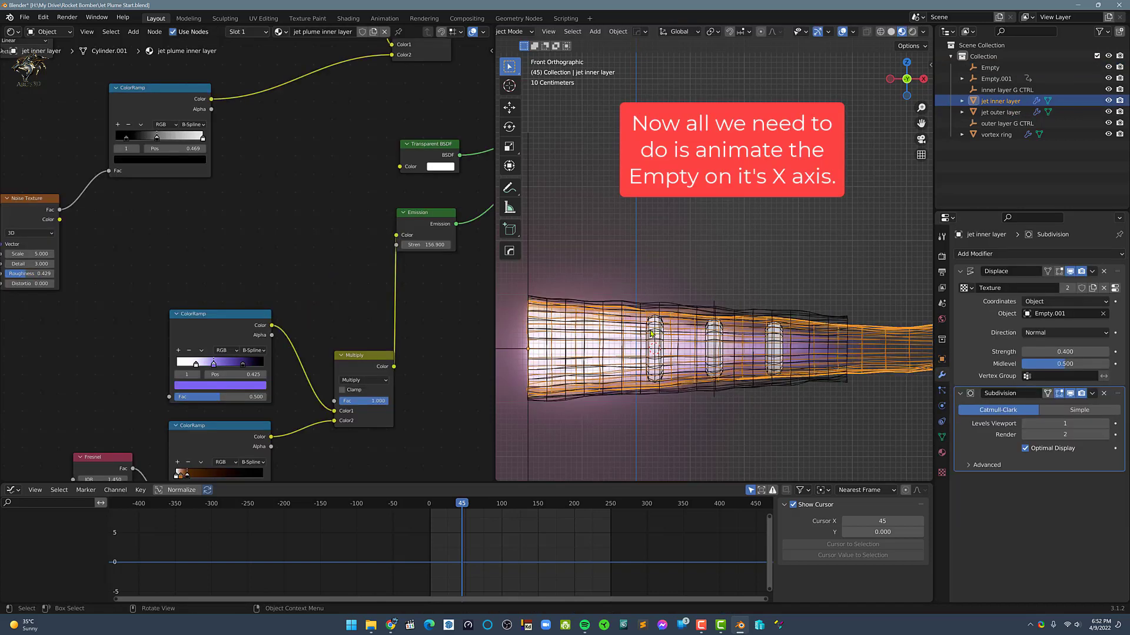
left_click(652, 333)
left_click(654, 333)
left_click(657, 334)
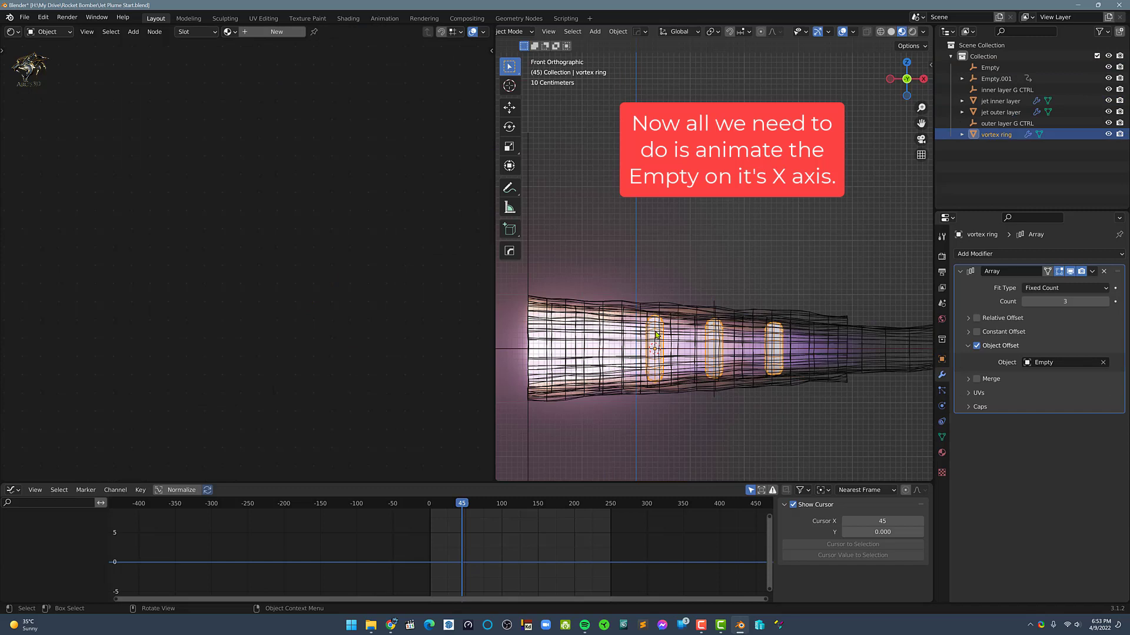
key("g")
key("x")
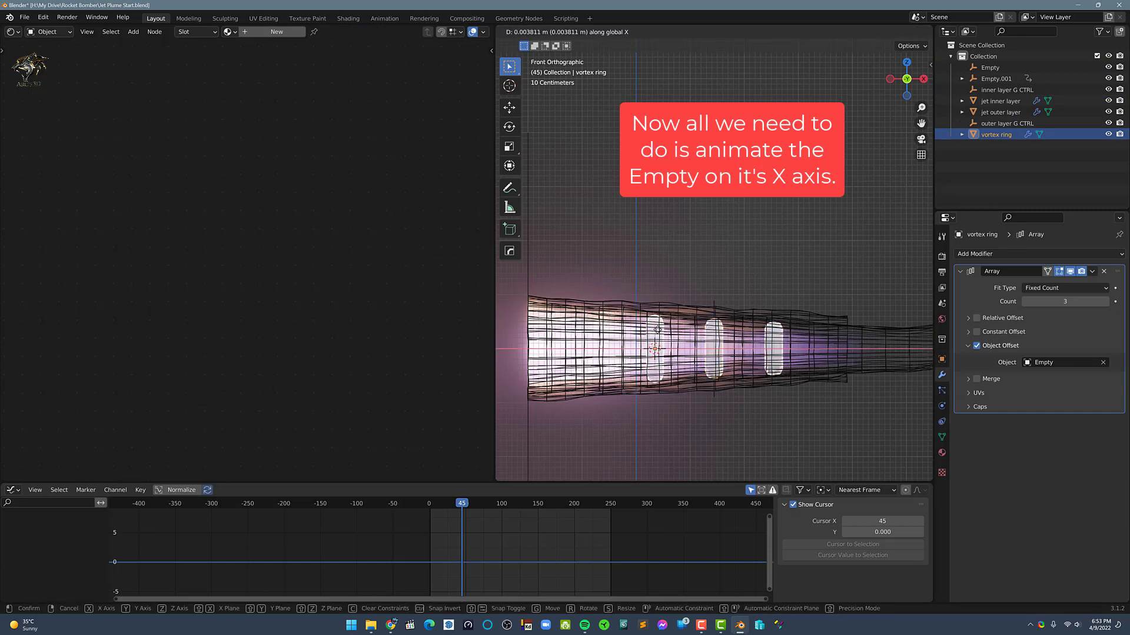
right_click(657, 330)
left_click(715, 304)
key("g")
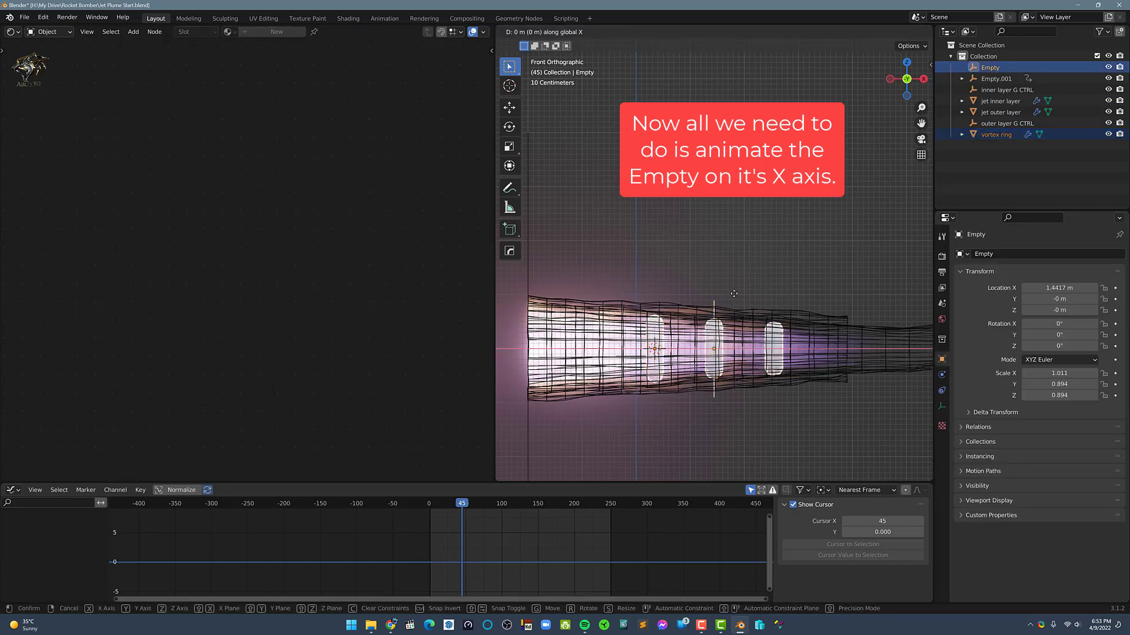
right_click(739, 296)
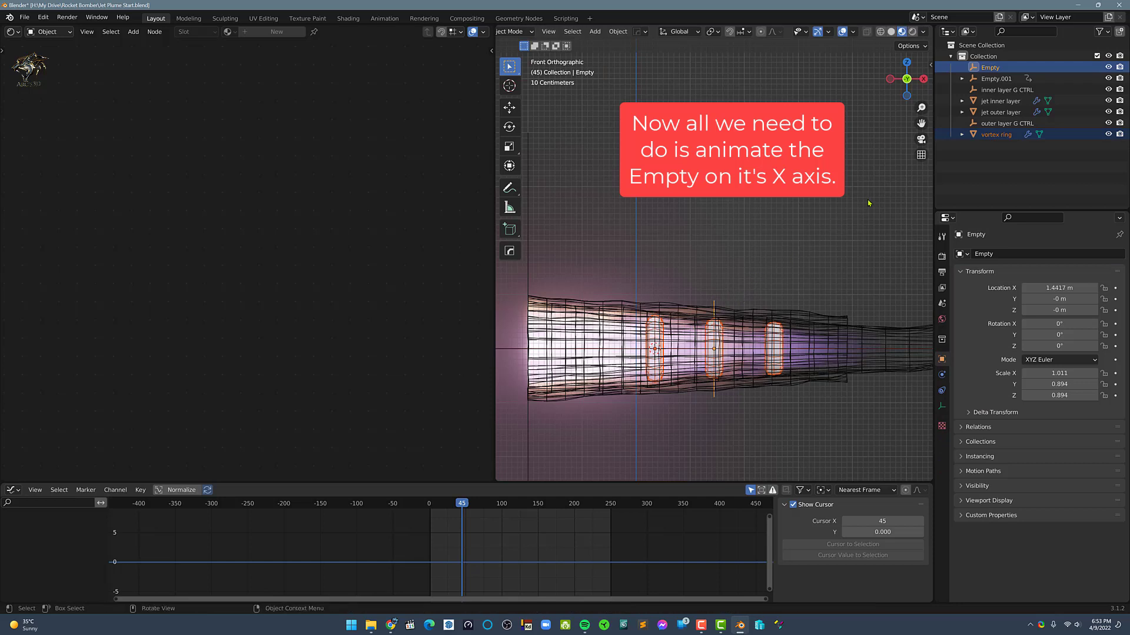
Rename the Empty that controls the Array as "vortex ring helper"
left_click(992, 72)
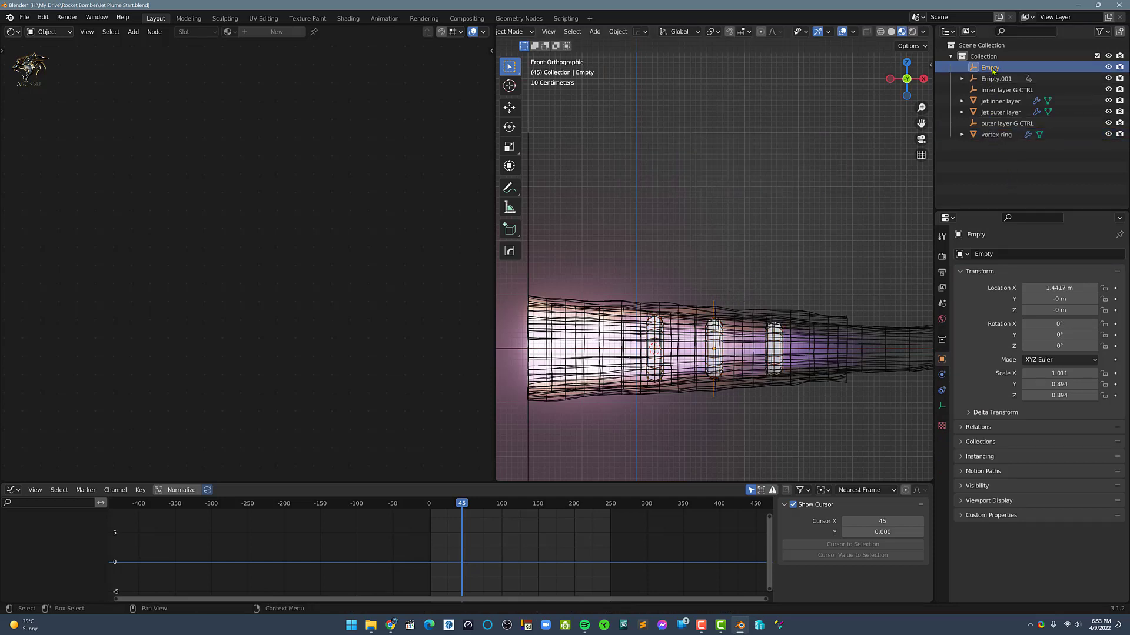
double_click(992, 67)
type("vortex rin")
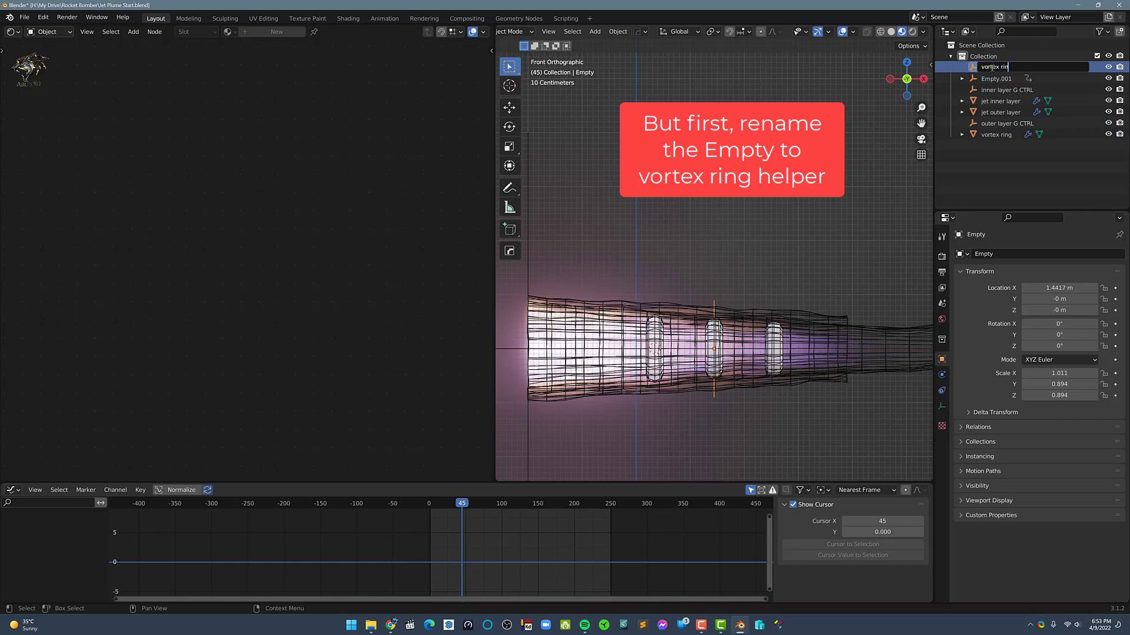
type("g helper")
key("Return")
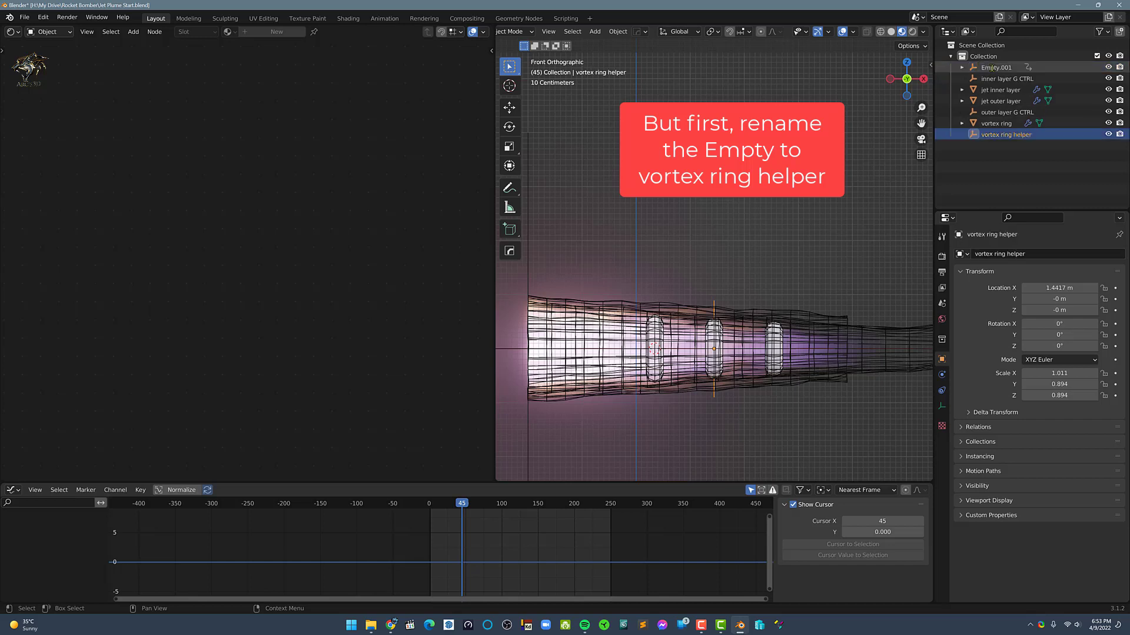
Keyframe the X location of the vortex ring and of the vortex ring helper at frame 1
left_click(997, 123)
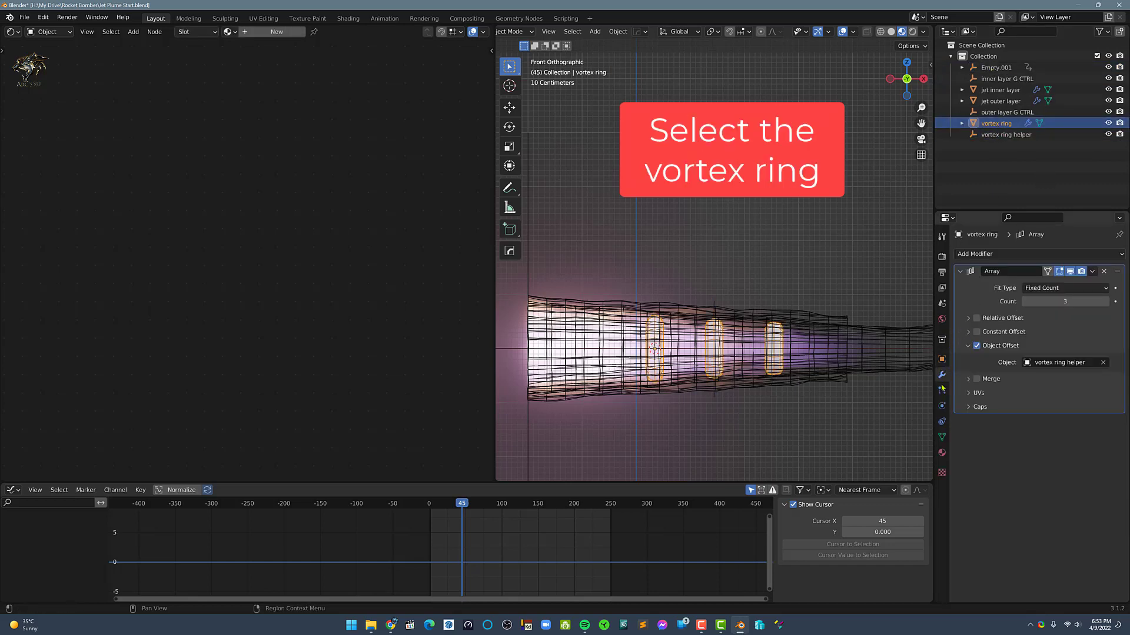
left_click(942, 360)
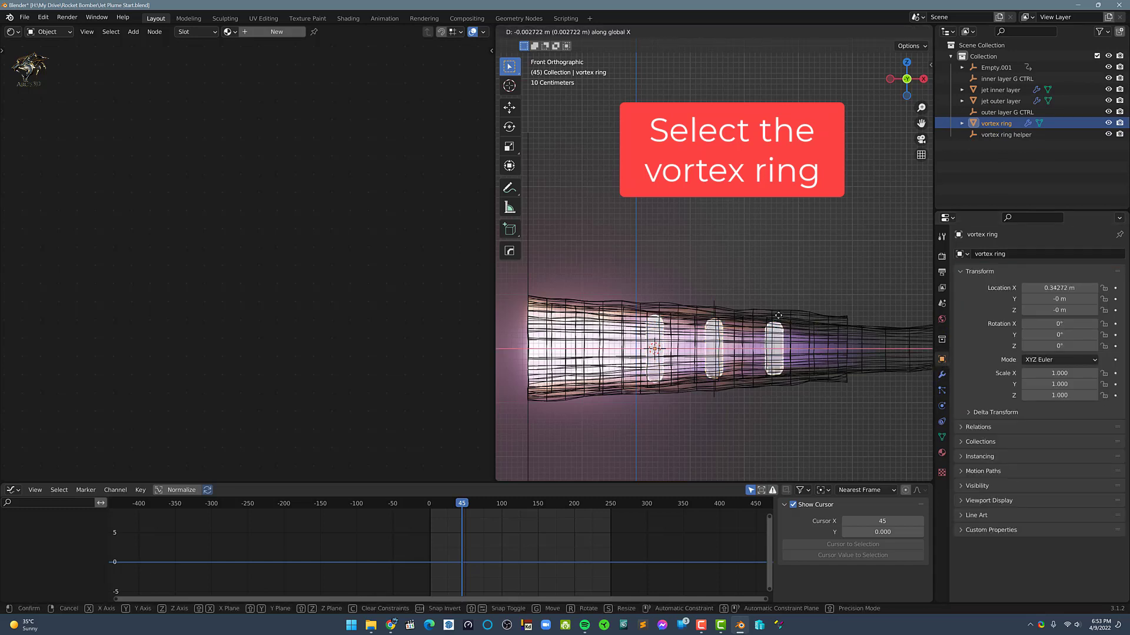
left_click(432, 504)
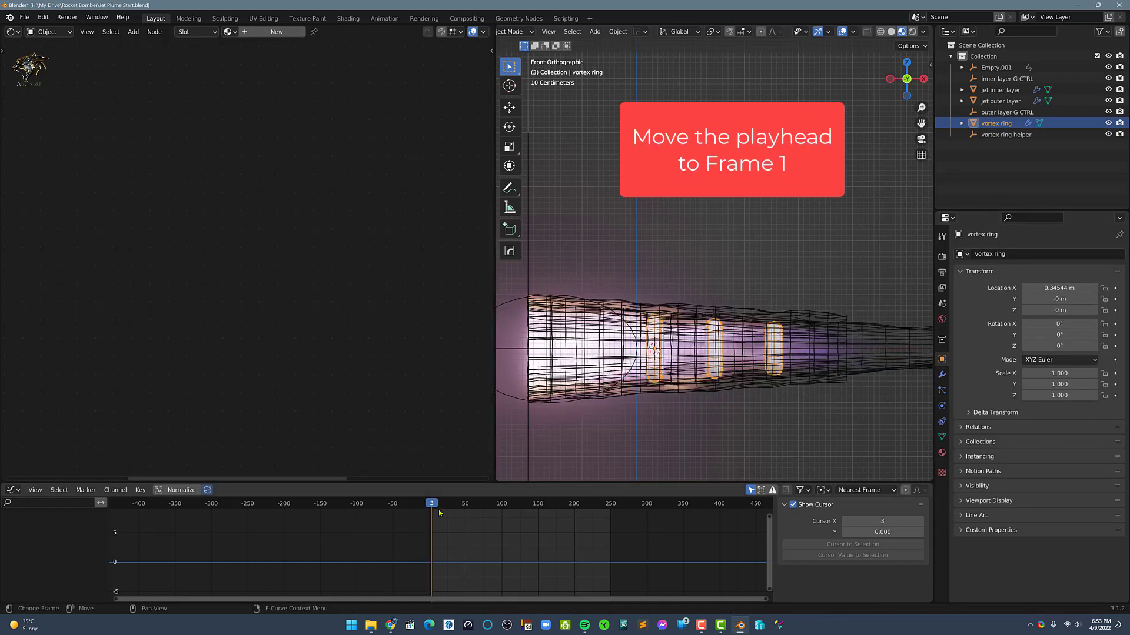
key("ctrl+Tab")
left_click(446, 490)
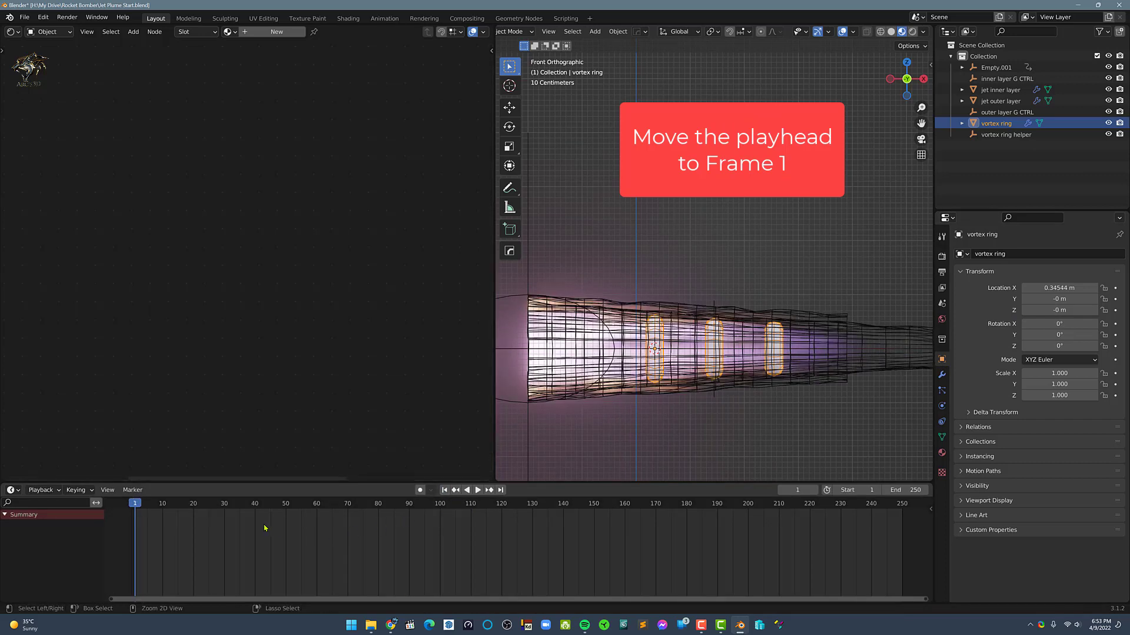
scroll(361, 530, "down", 4)
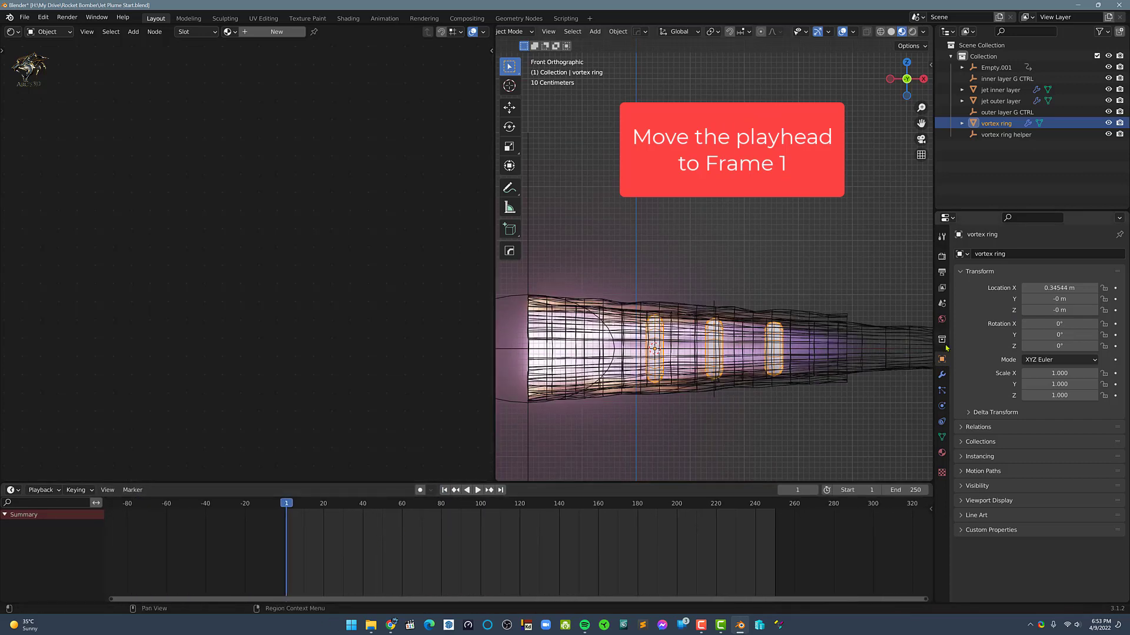
left_click(1115, 288)
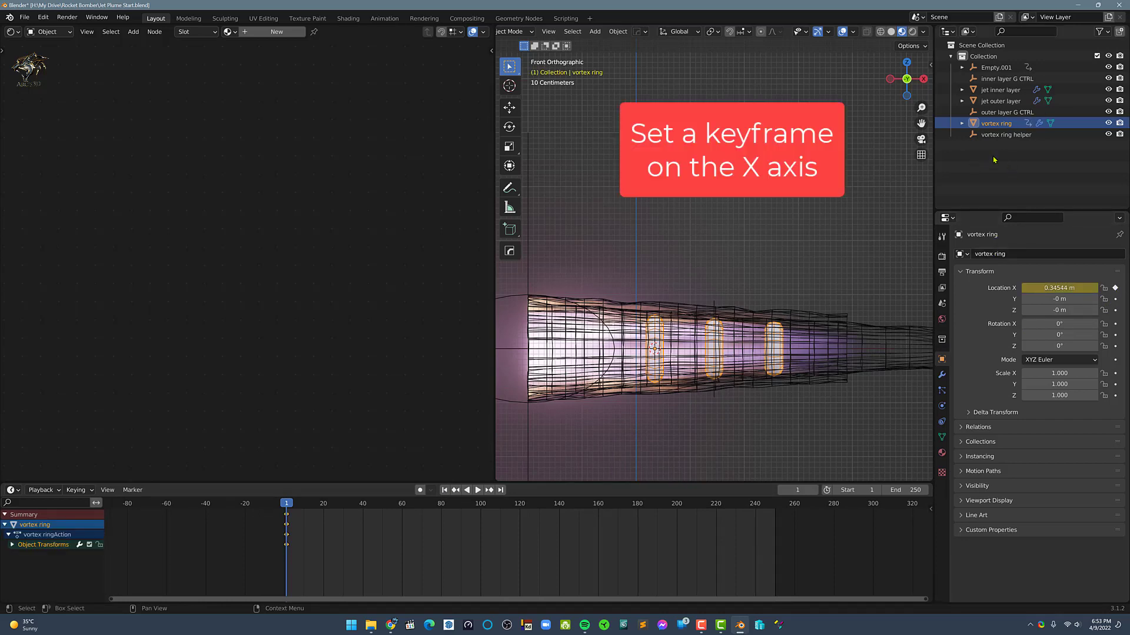
left_click(1003, 135)
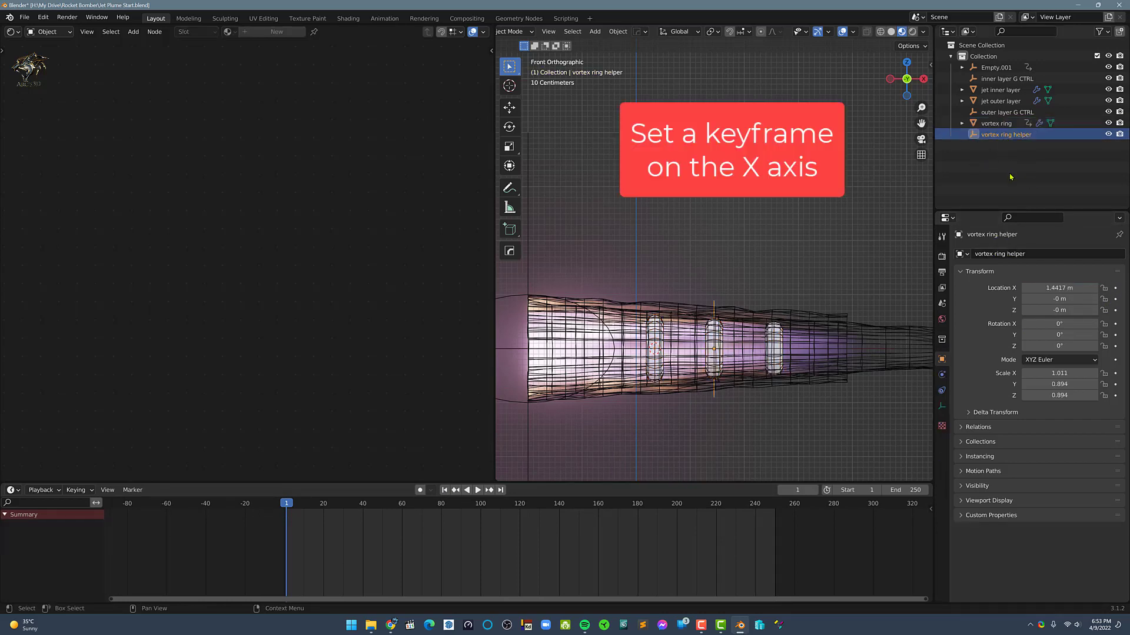
left_click(1116, 288)
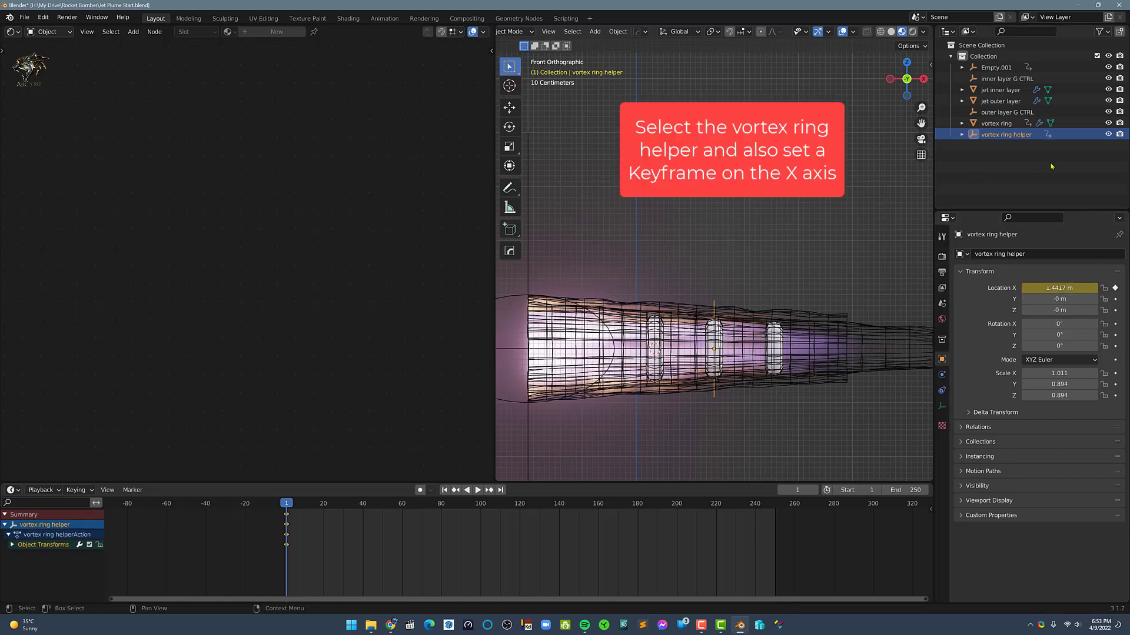
Add a Noise modifier to the vortex ring's X Location curve in the Graph Editor
left_click(1007, 124)
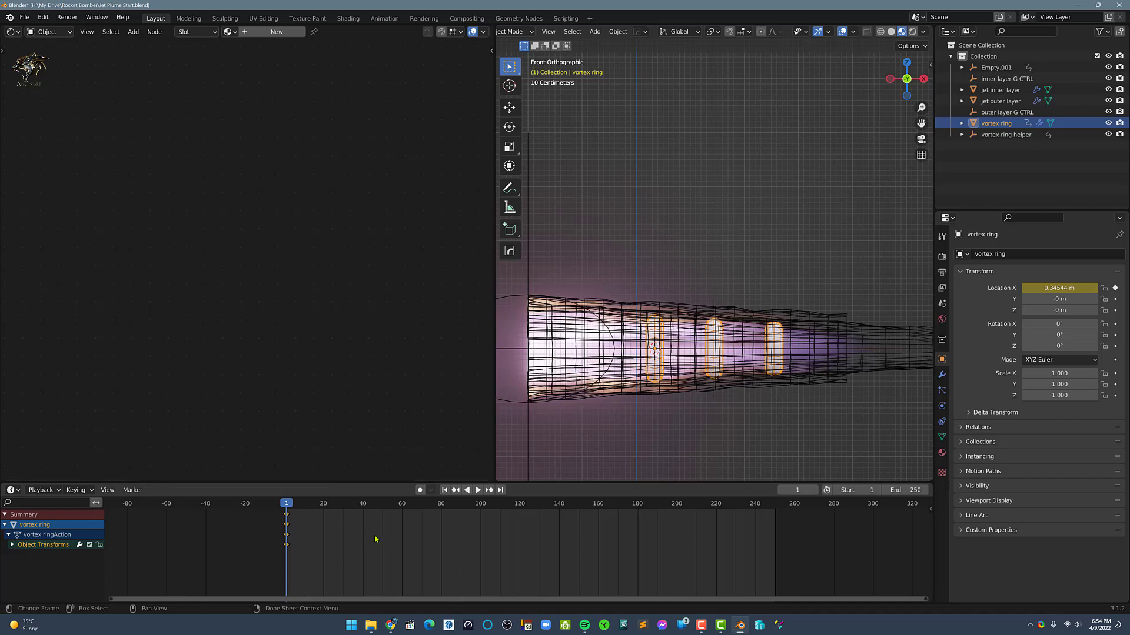
key("ctrl+Tab")
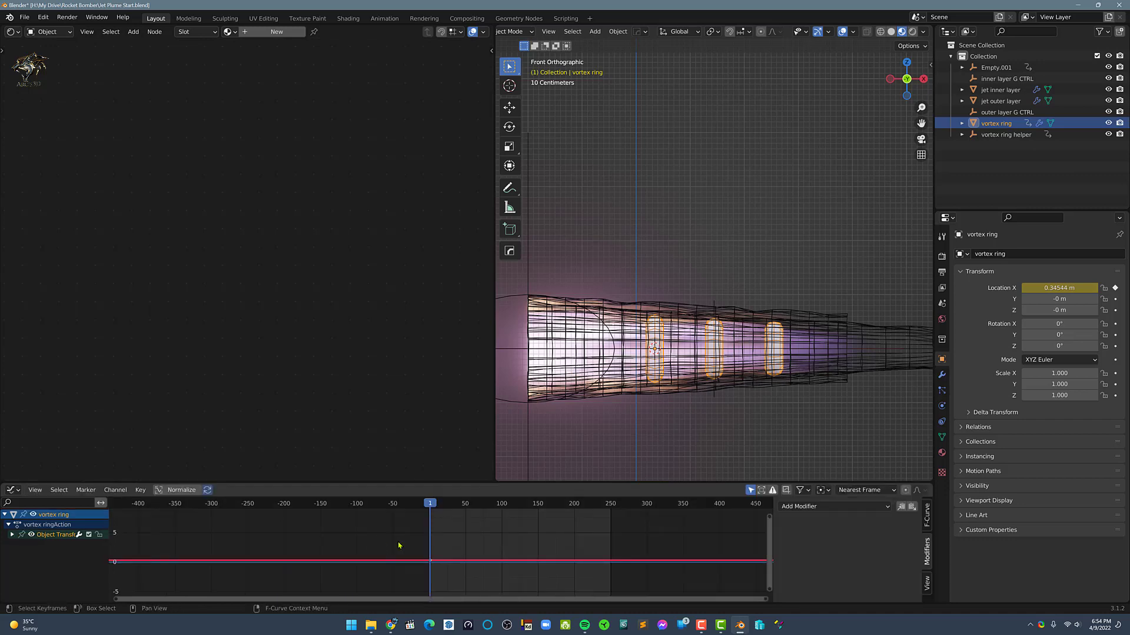
middle_click_drag(418, 555, 471, 535, "ctrl")
left_click(12, 534)
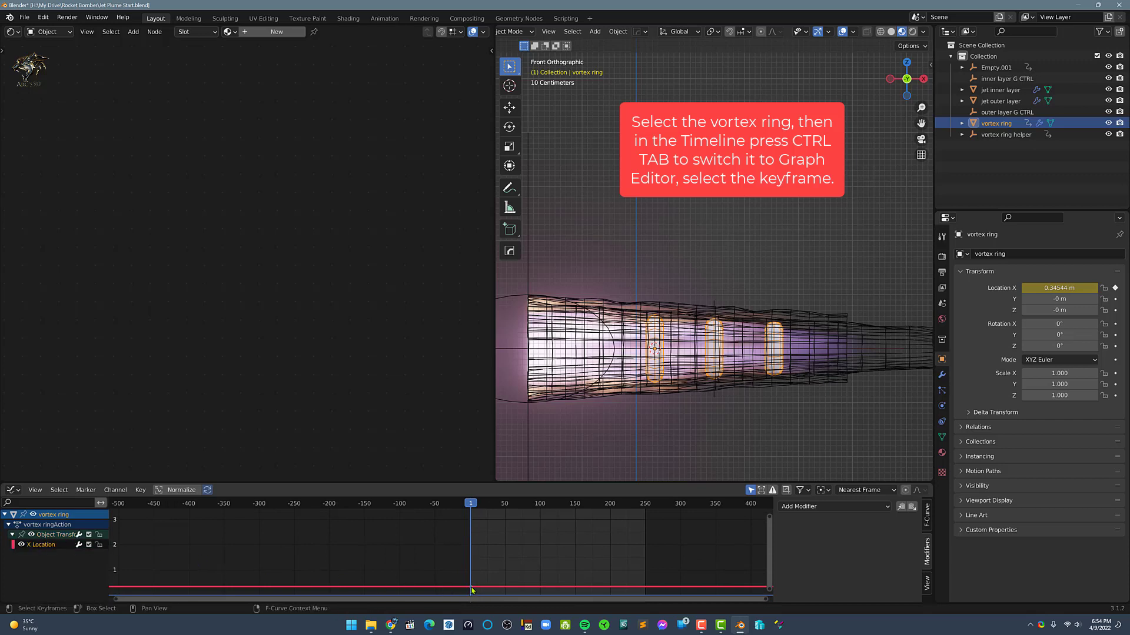
key("Home")
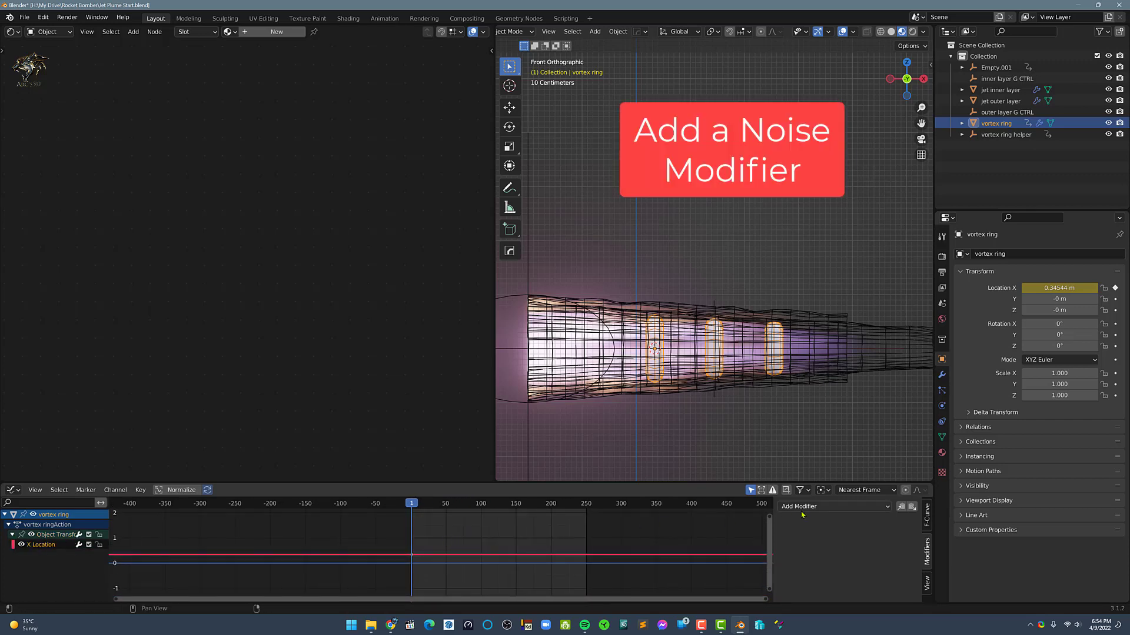
left_click(809, 507)
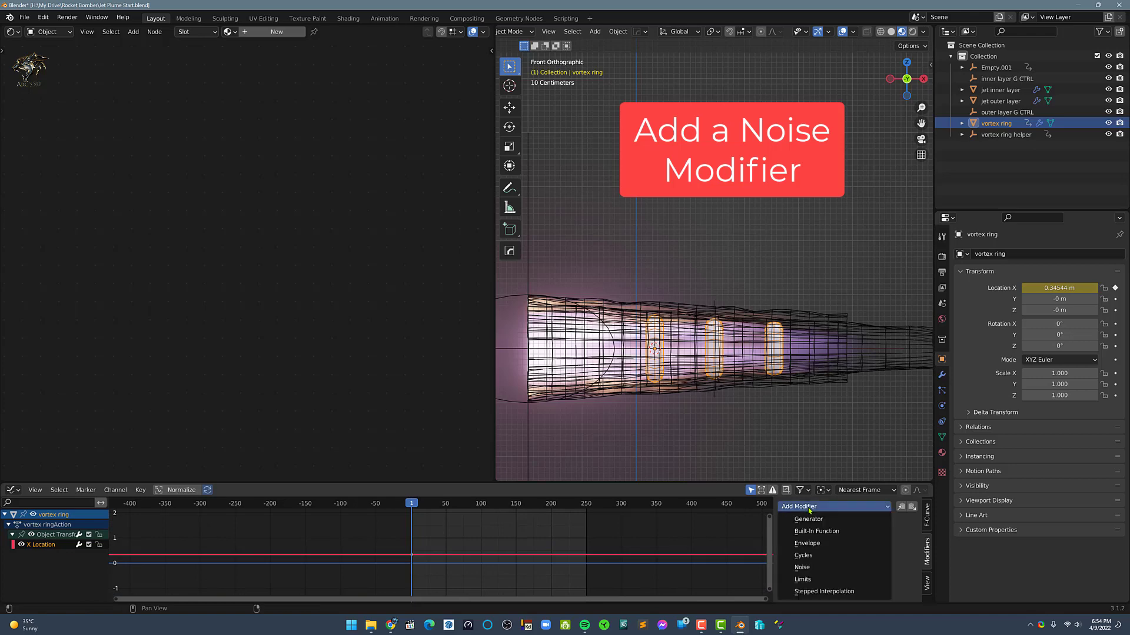
left_click(812, 567)
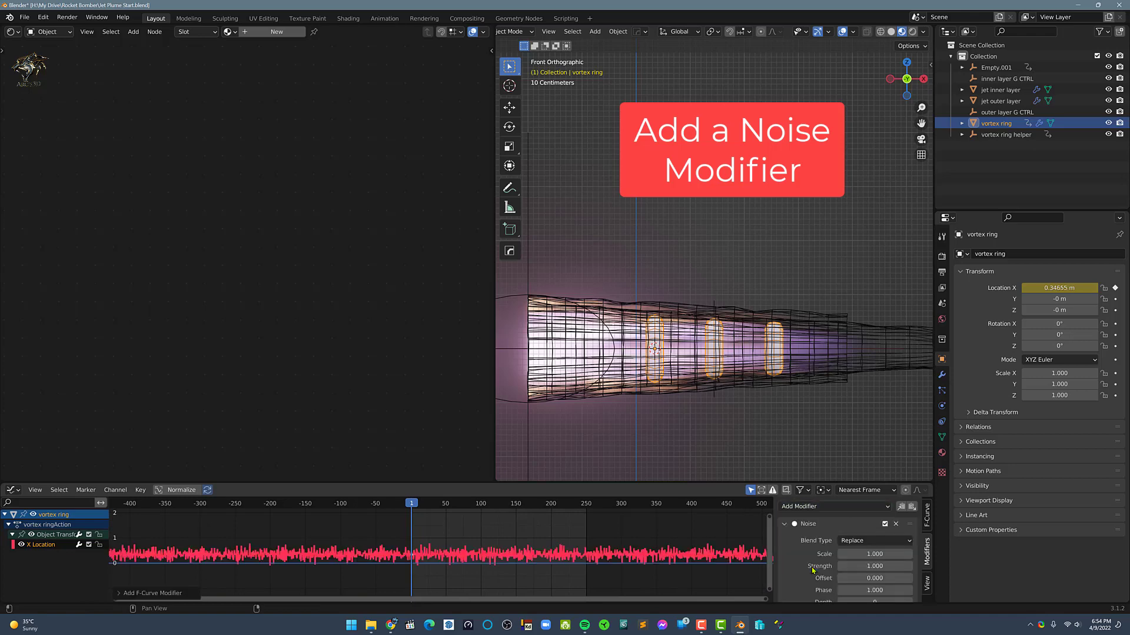
Play the animation and isolate the vortex ring with its helper in local view to examine how the rings move
left_click(698, 452)
key("space")
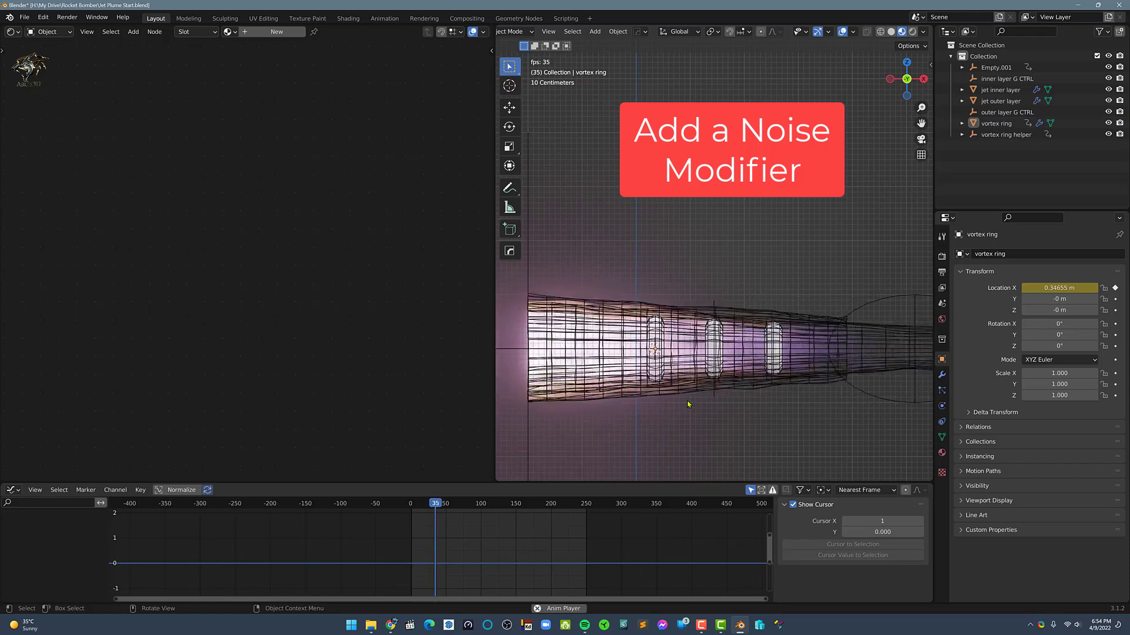
key("space")
left_click(1006, 134)
left_click(996, 123, "ctrl")
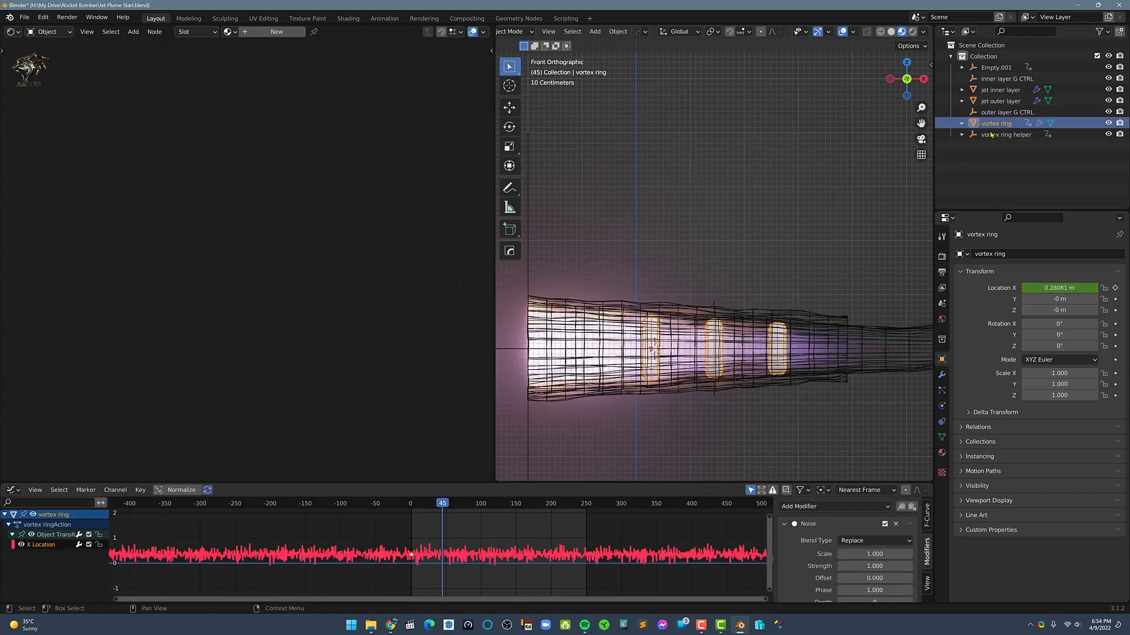
key("slash")
key("space")
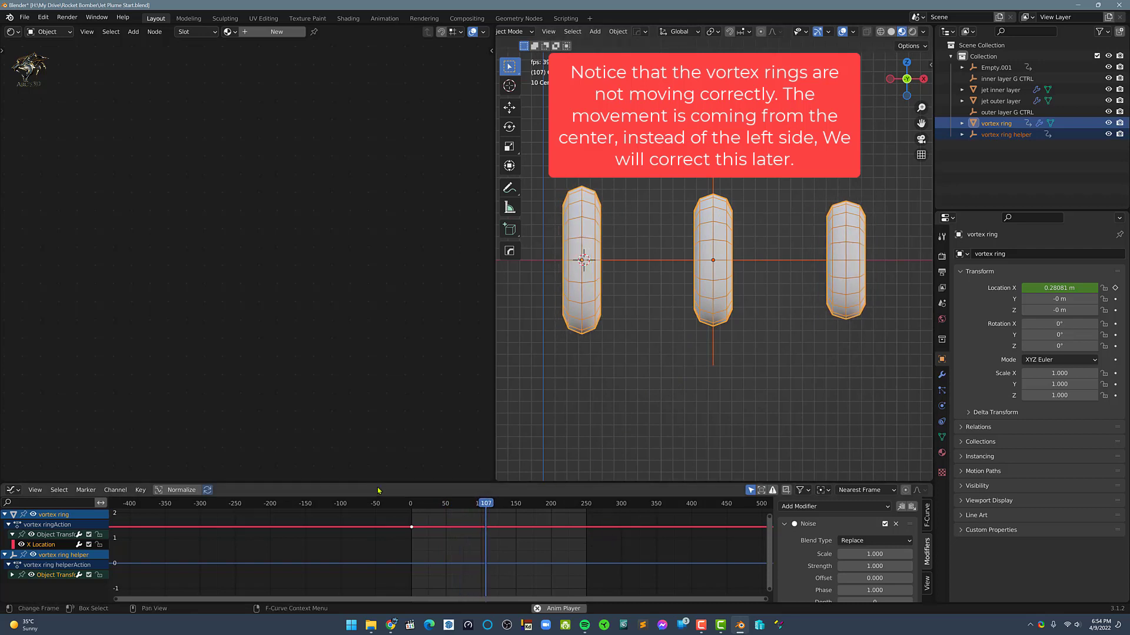
left_click(677, 375)
left_click(714, 355)
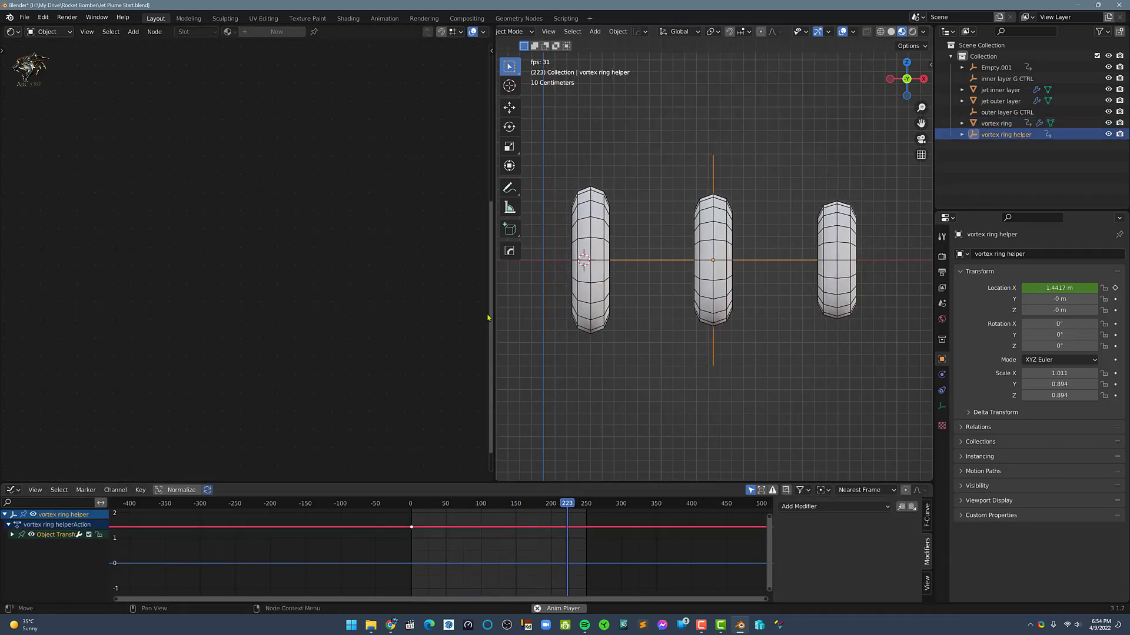
Set the Noise modifier on the vortex ring's X Location curve to scale 3.310 and strength 0.150
left_click(591, 307)
middle_click_drag(495, 523, 523, 536, "ctrl")
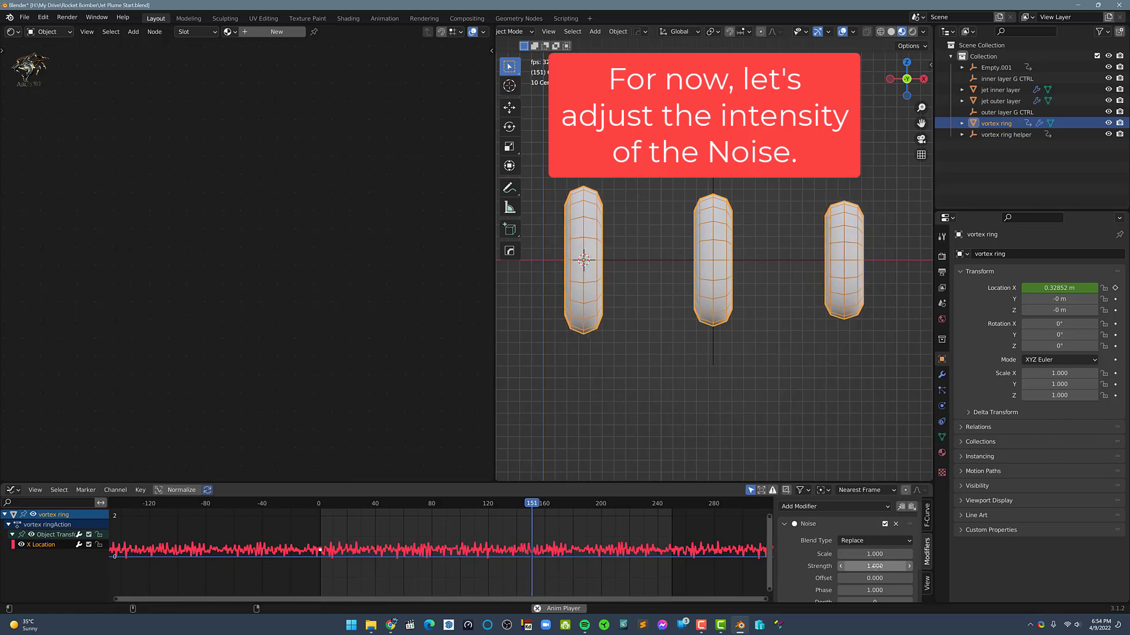
left_click_drag(875, 566, 947, 554)
mouse_move(874, 566)
left_mouse_down()
mouse_move(843, 566)
mouse_move(871, 554)
mouse_move(857, 555)
left_mouse_up()
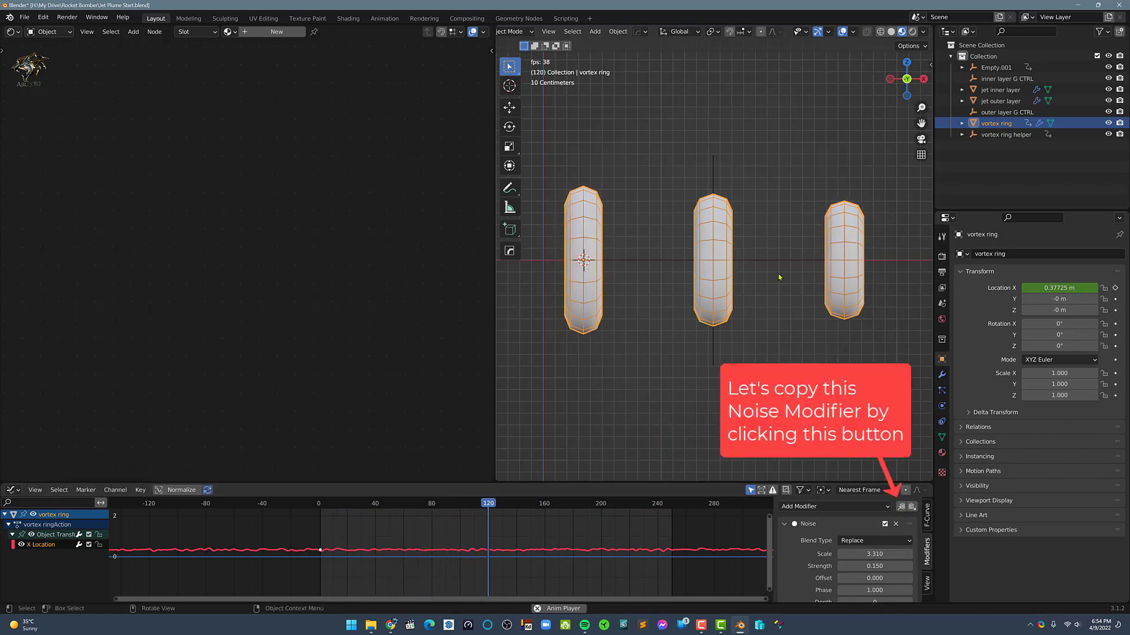
Copy the ring's Noise modifier to the vortex ring helper's X location curve, using scale 3.440, strength 0.150 and offset 0.110
left_click(717, 354)
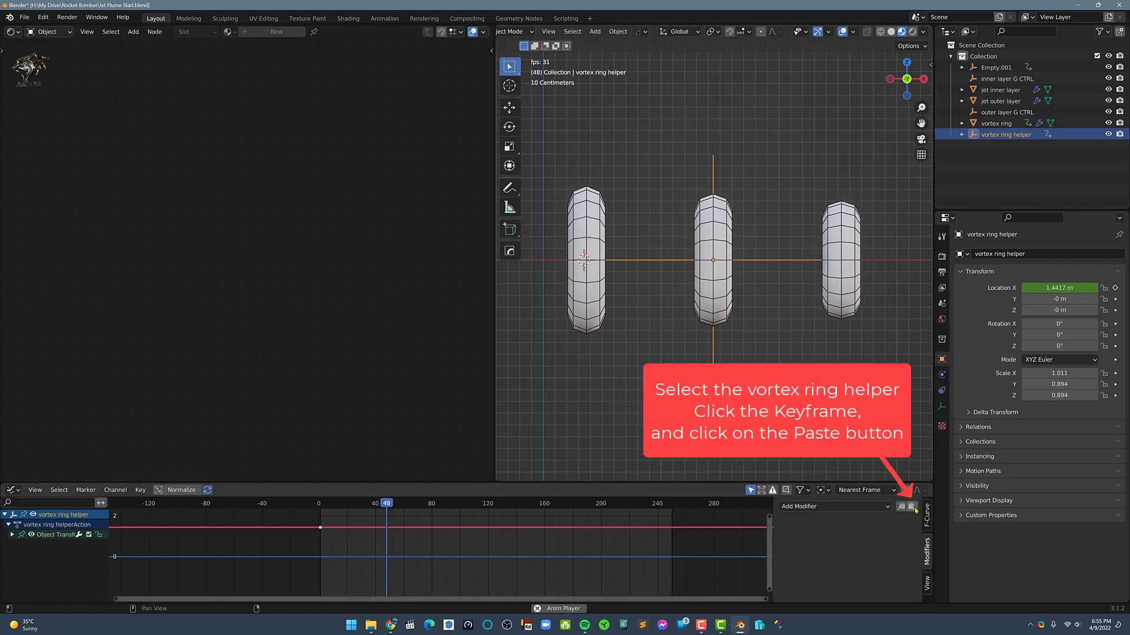
left_click(913, 508)
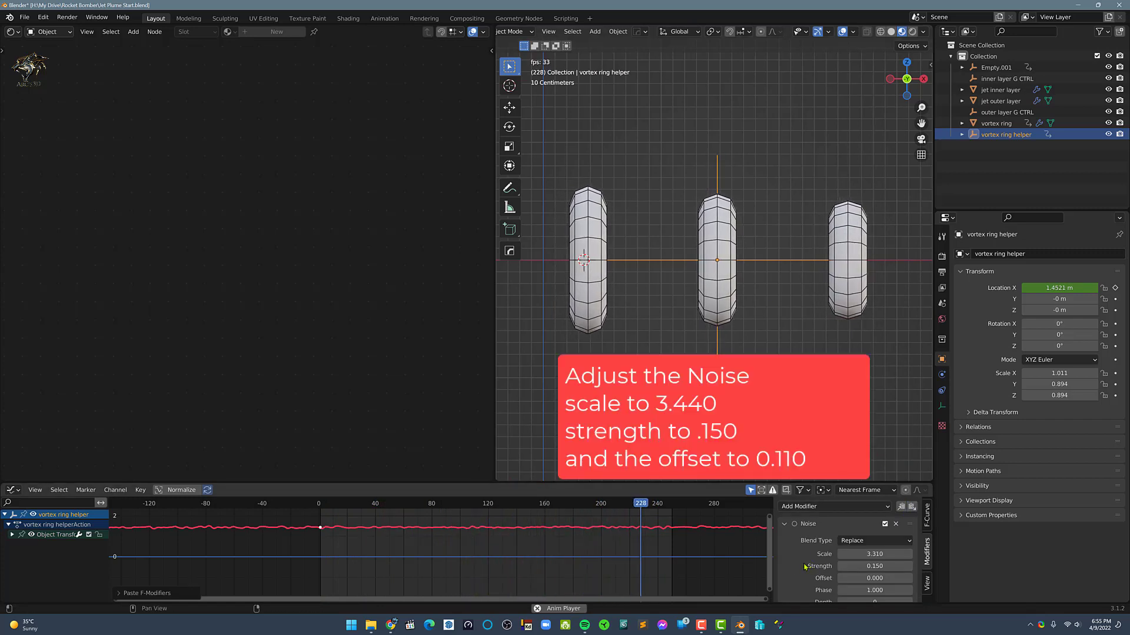
scroll(841, 550, "down", 1)
mouse_move(869, 550)
left_mouse_down()
mouse_move(886, 550)
mouse_move(876, 542)
mouse_move(878, 566)
left_mouse_up()
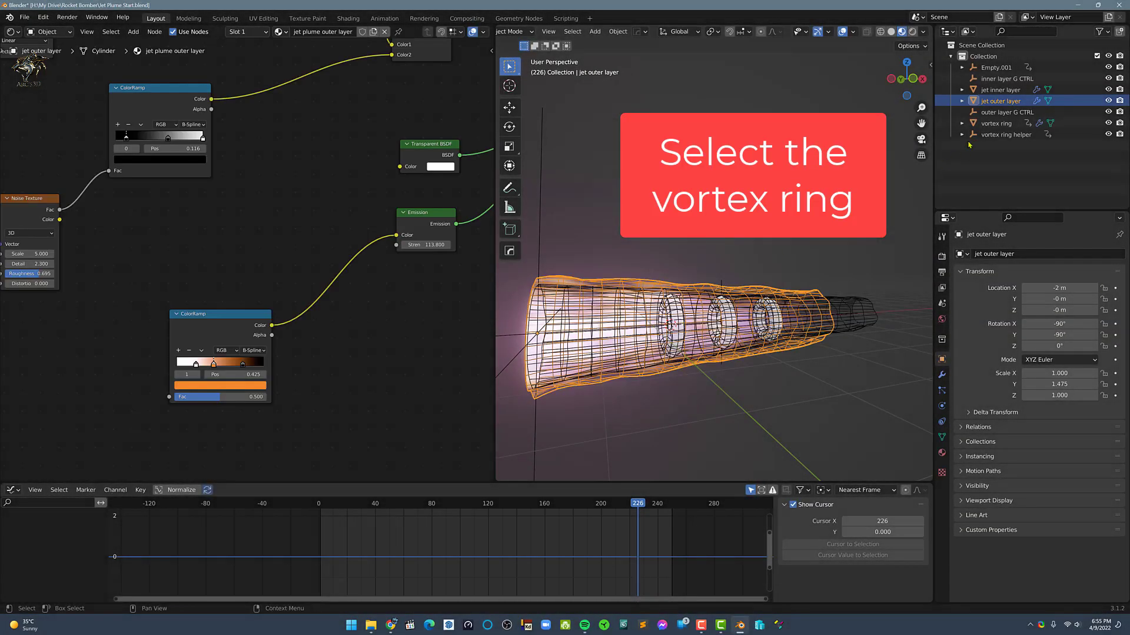
Assign the existing material "jet plume inner layer" to the vortex ring
left_click(979, 124)
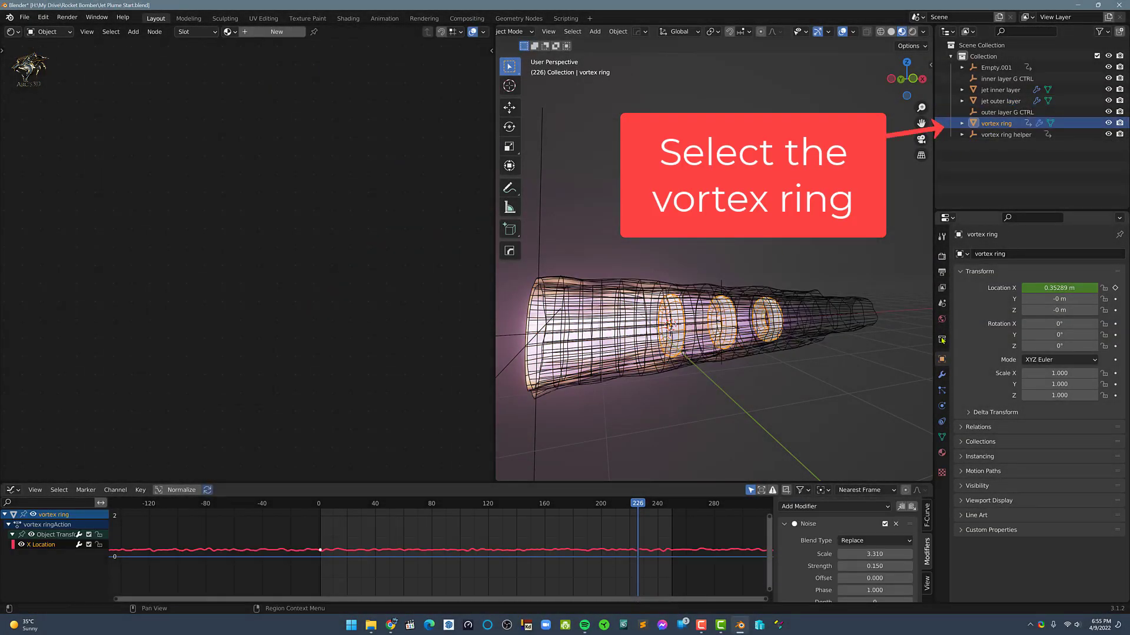
left_click(941, 454)
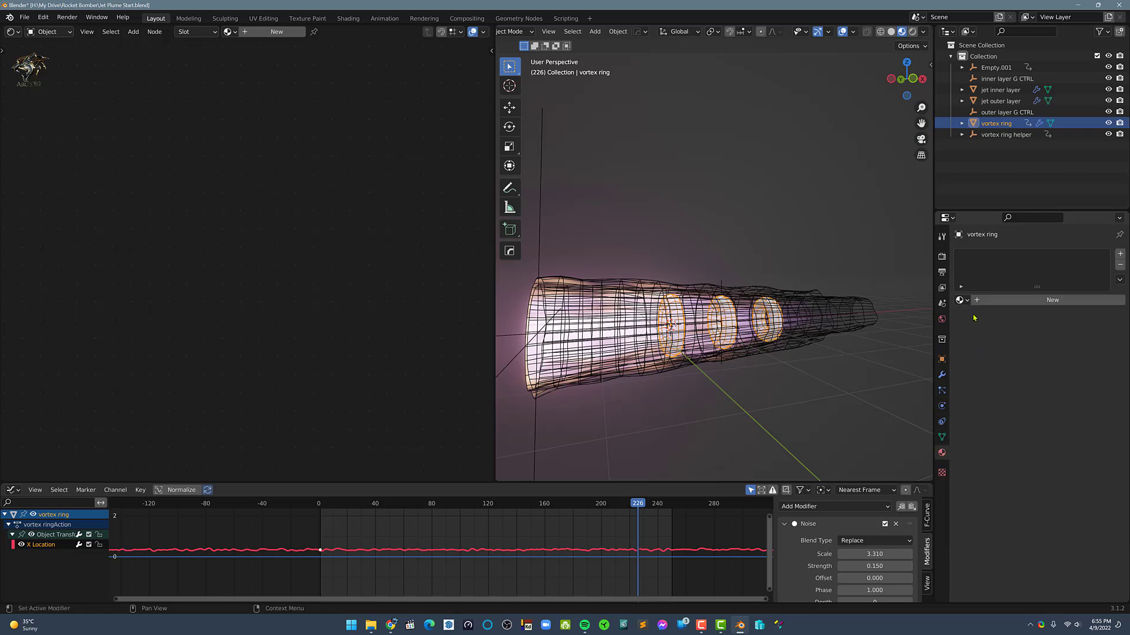
left_click(961, 300)
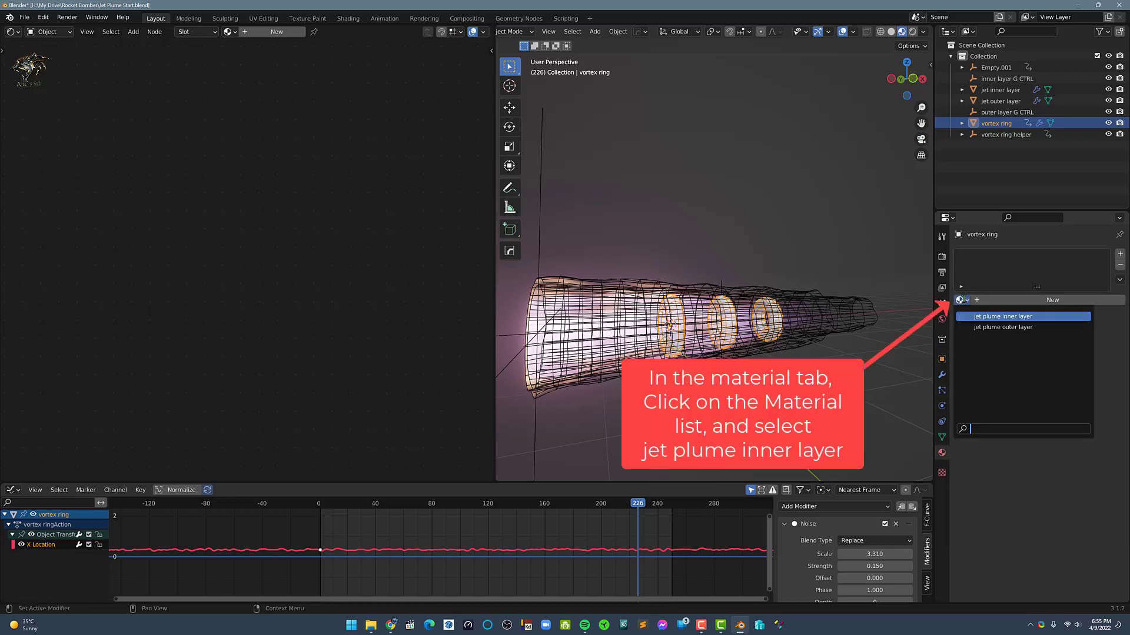
left_click(1007, 315)
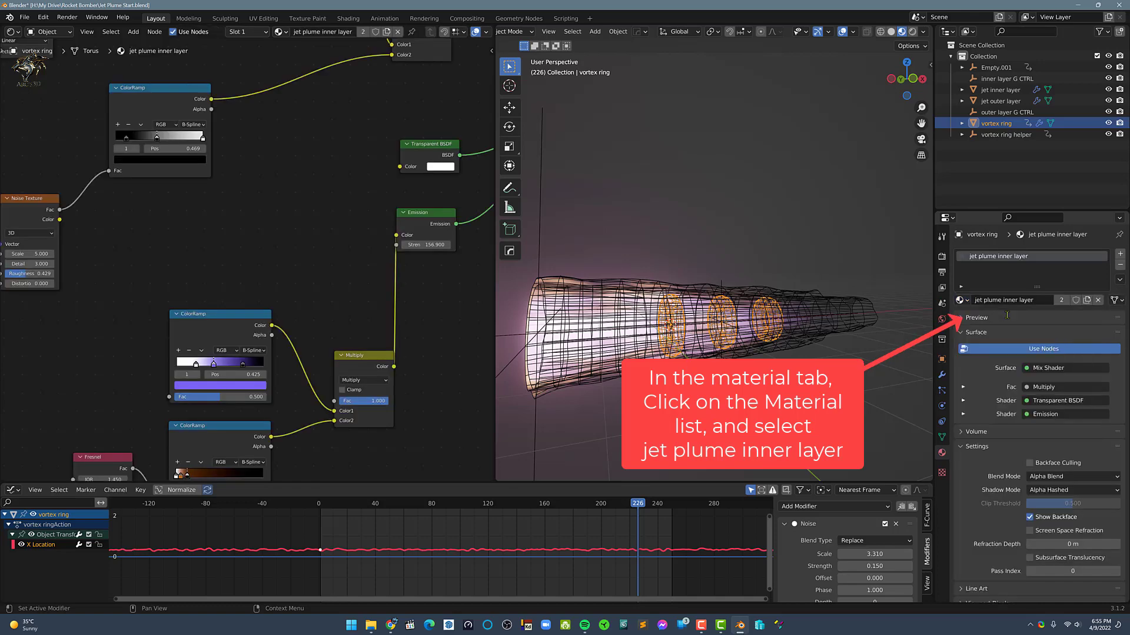
Duplicate the vortex ring's material as a separate copy and rename it "jet vortex rings"
left_click(1086, 301)
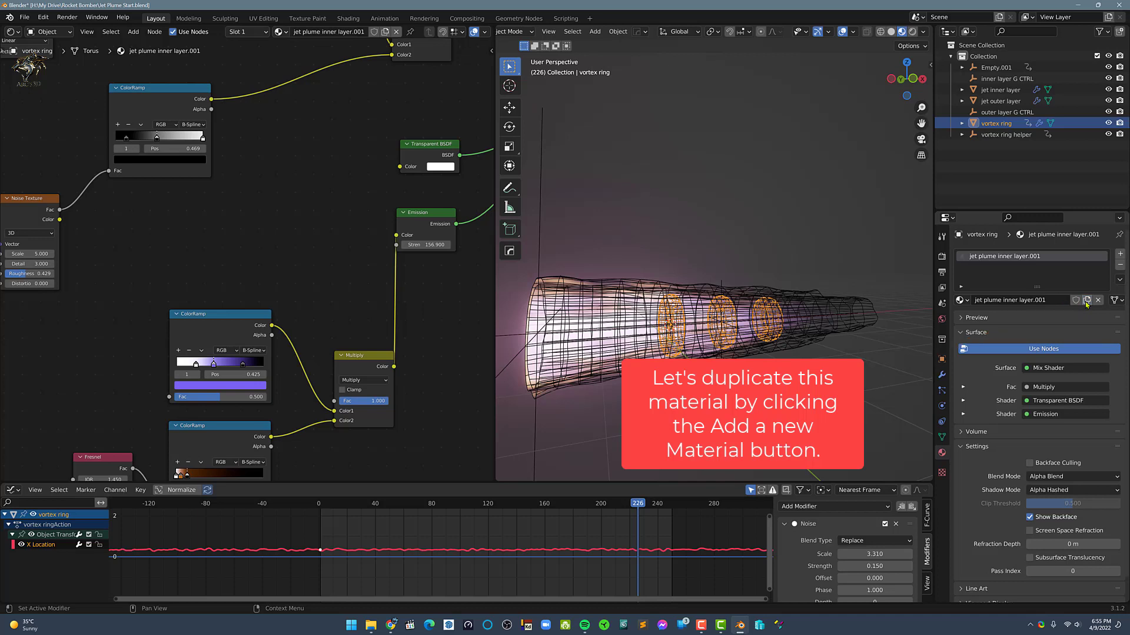
double_click(1003, 303)
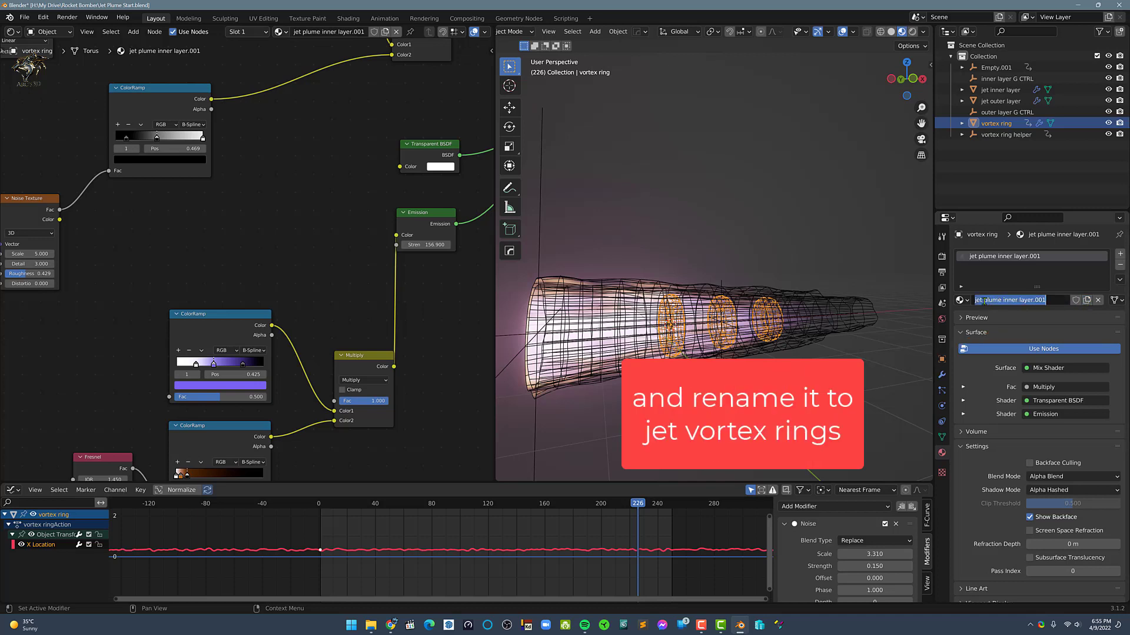
left_click(983, 301)
left_click_drag(984, 301, 1045, 300)
type("vortex rings")
key("Return")
Turn off the wireframe overlay and play the animation to check the vortex rings inside the plume
left_click(873, 95)
left_click(852, 32)
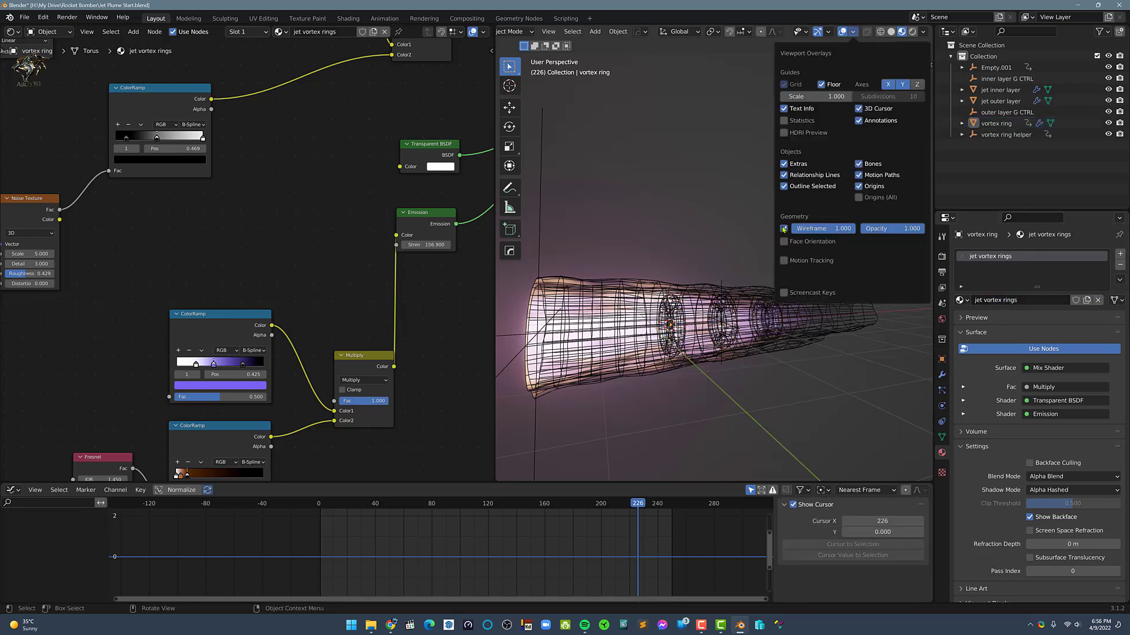
left_click(783, 228)
key("space")
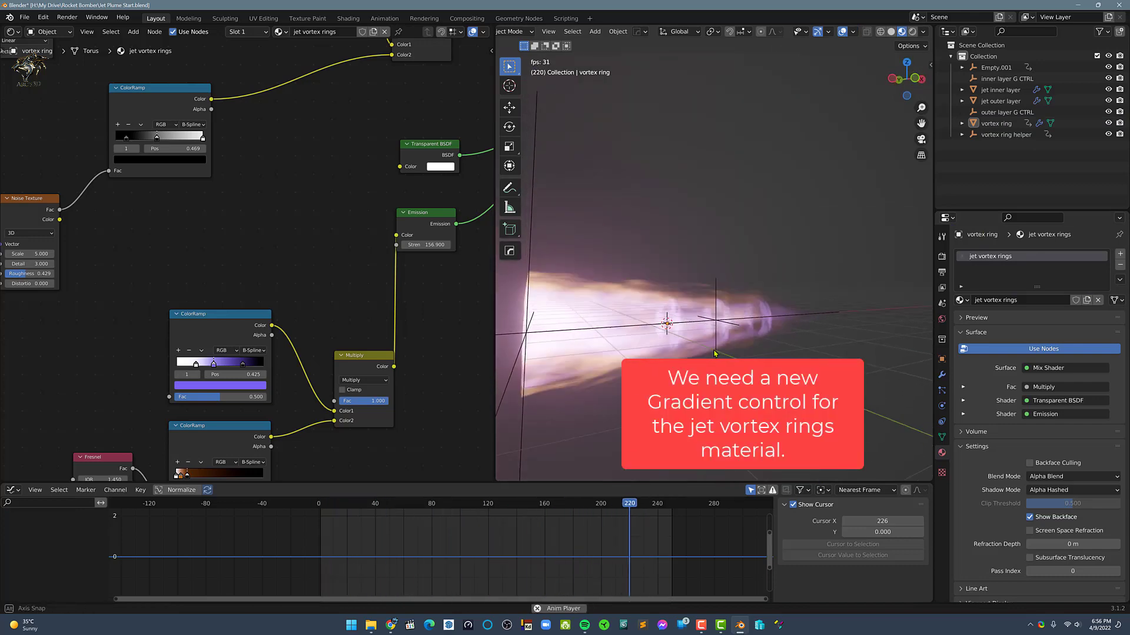
middle_click_drag(715, 353, 718, 348)
scroll(719, 349, "down", 4)
scroll(719, 349, "up", 4)
key("space")
left_click(748, 288)
left_click(799, 233)
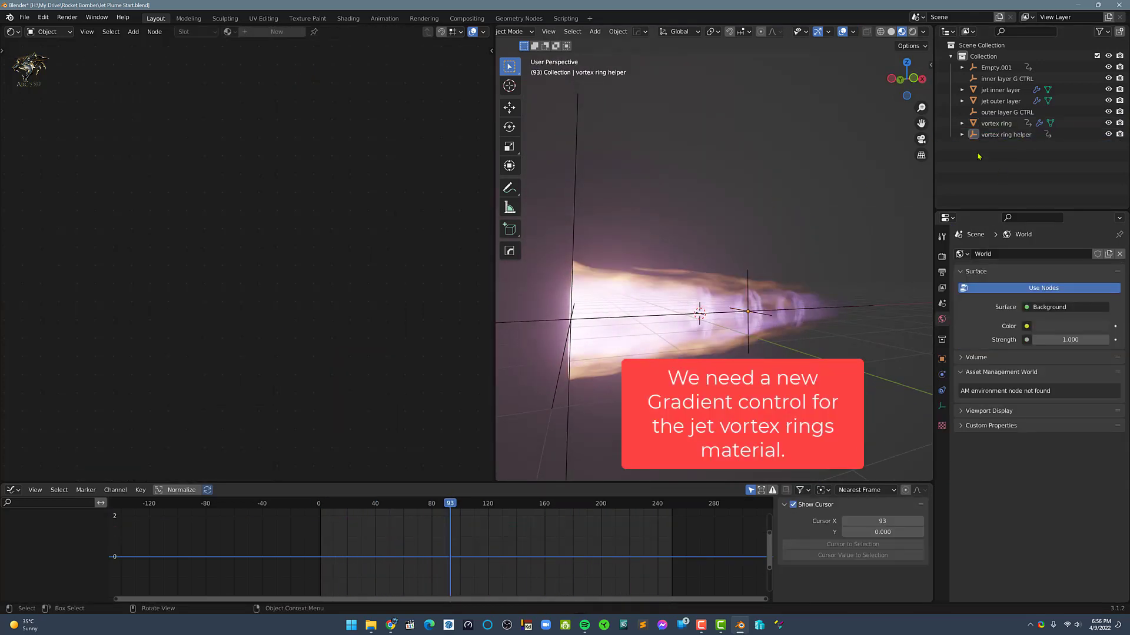
Duplicate the empty "inner layer G CTRL" in place and rename the copy "vortex ring G CTRL"
left_click(1012, 79)
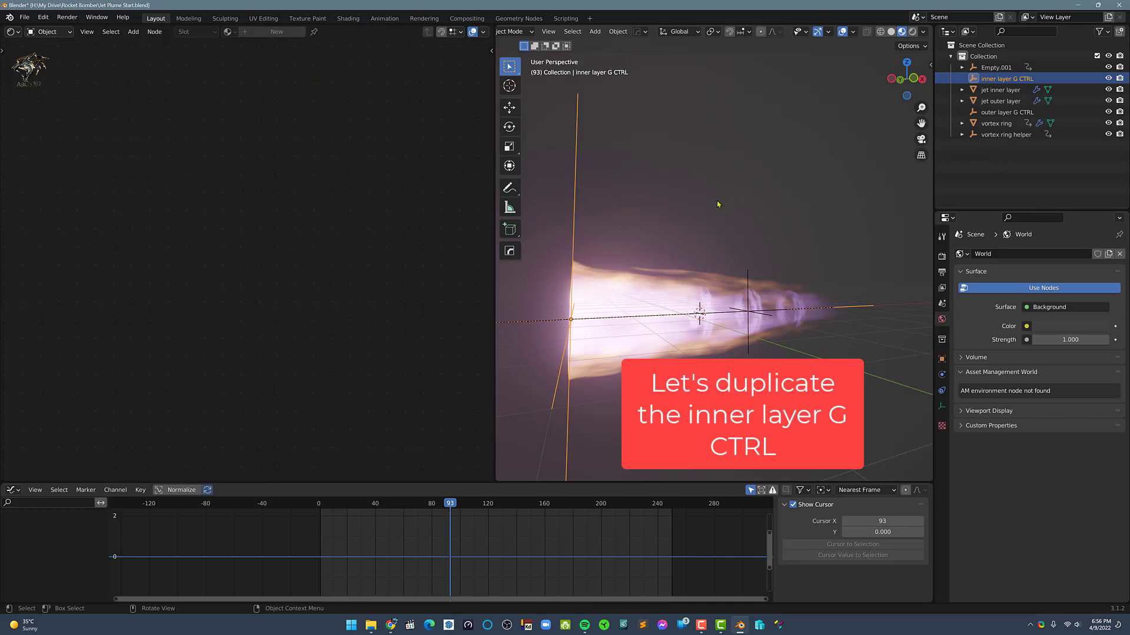
key("shift+d")
key("Escape")
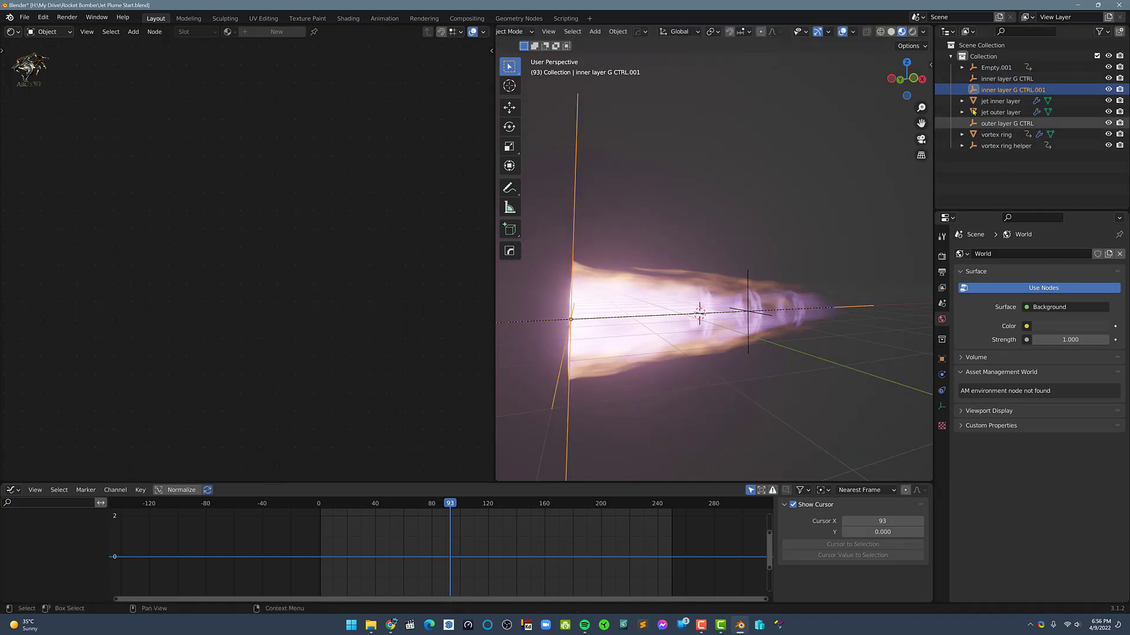
double_click(999, 91)
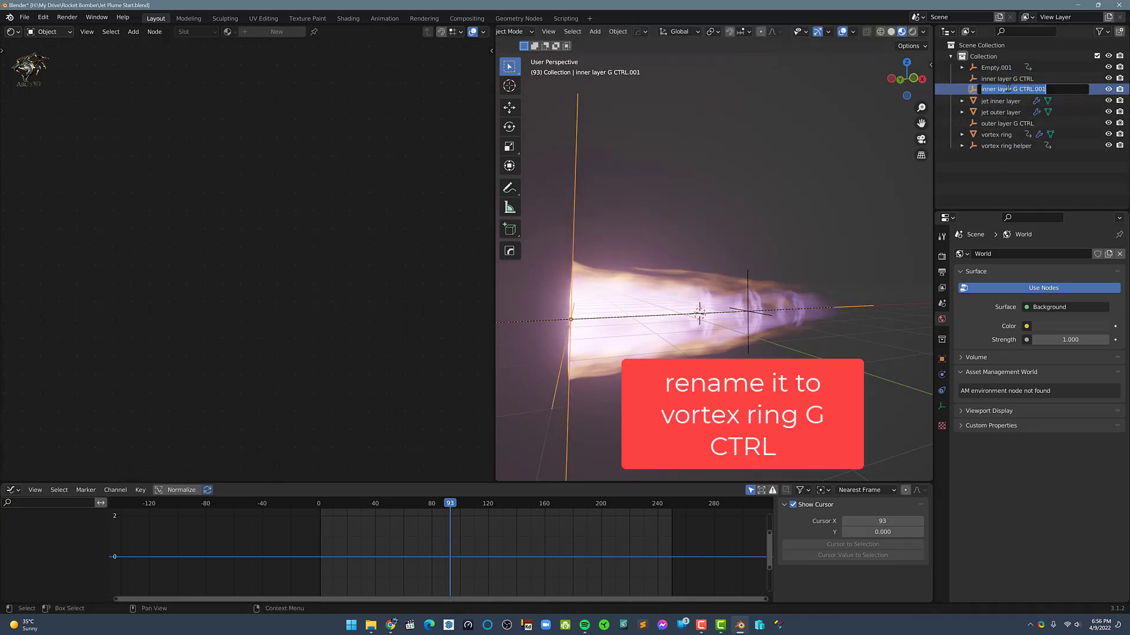
type("vortex ring G CTRL")
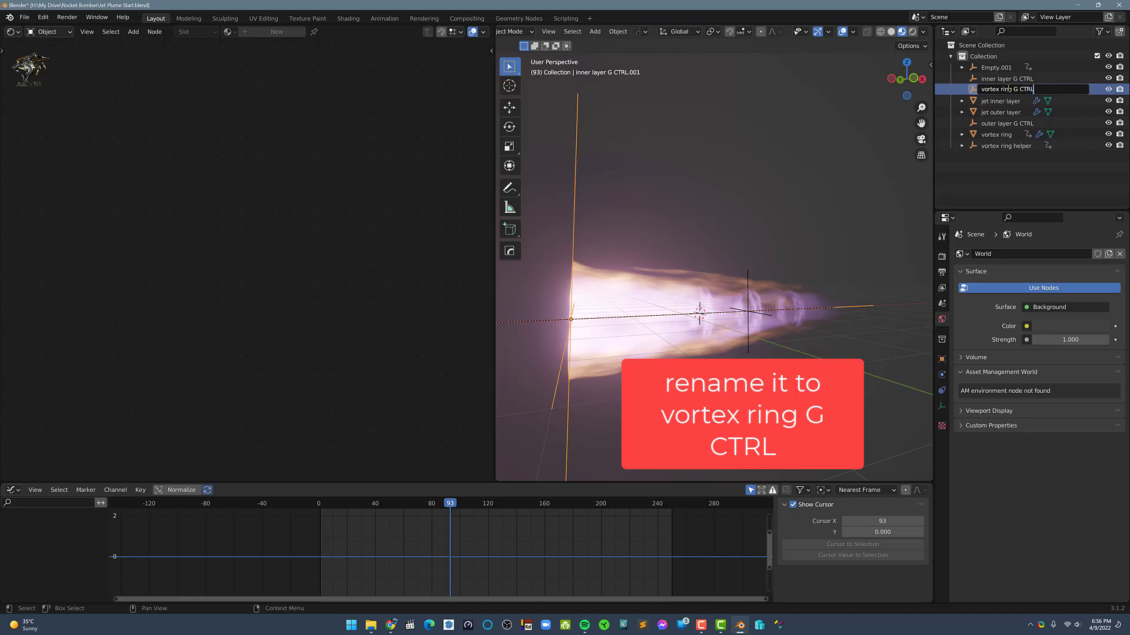
key("Return")
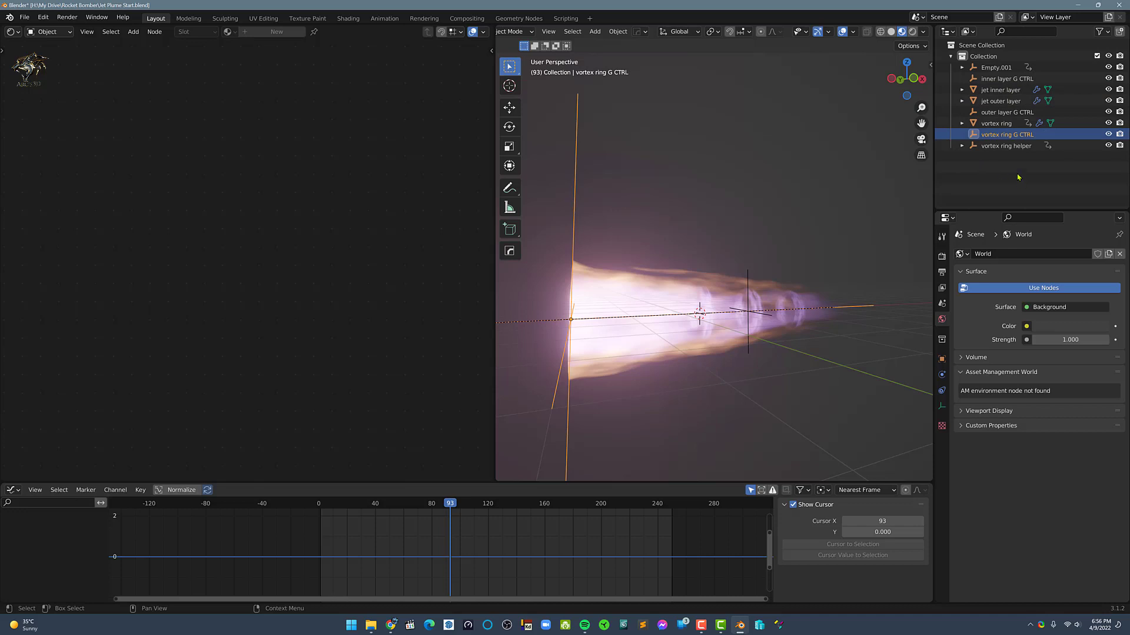
In the vortex ring's material, set the gradient's Texture Coordinate object to "vortex ring G CTRL"
left_click(1006, 123)
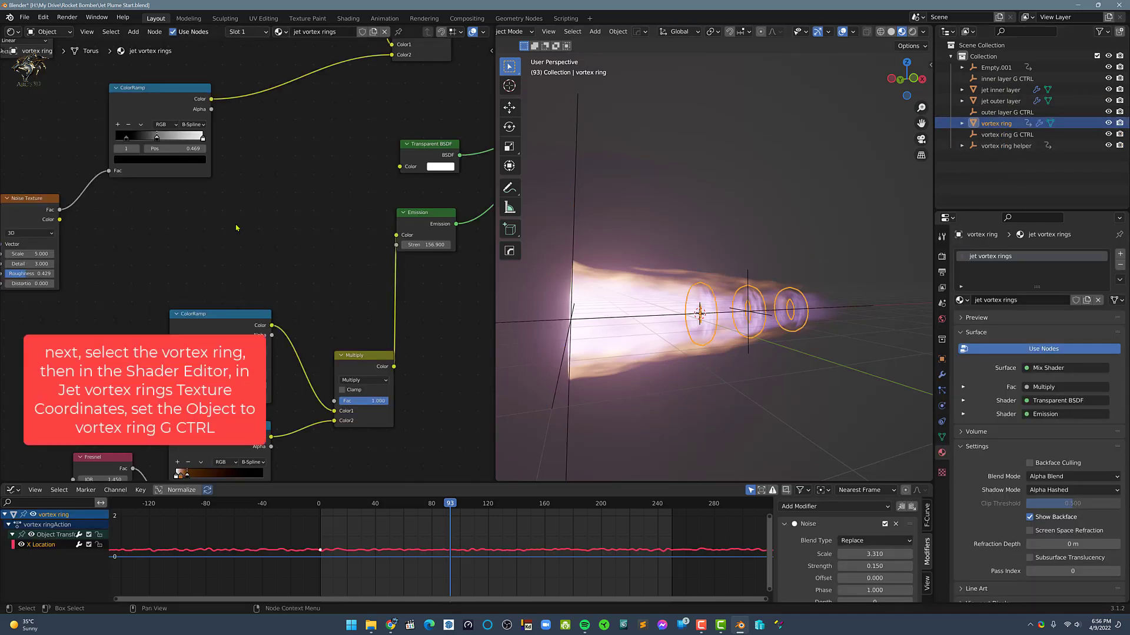
middle_click_drag(237, 228, 177, 280)
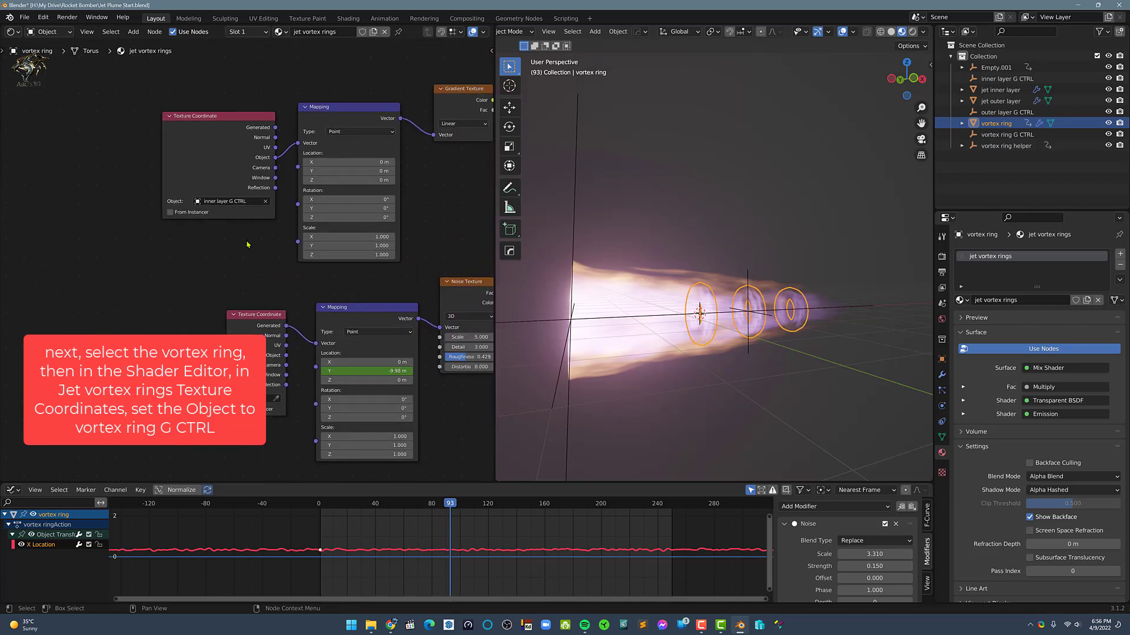
scroll(247, 244, "up", 1)
left_click(207, 191)
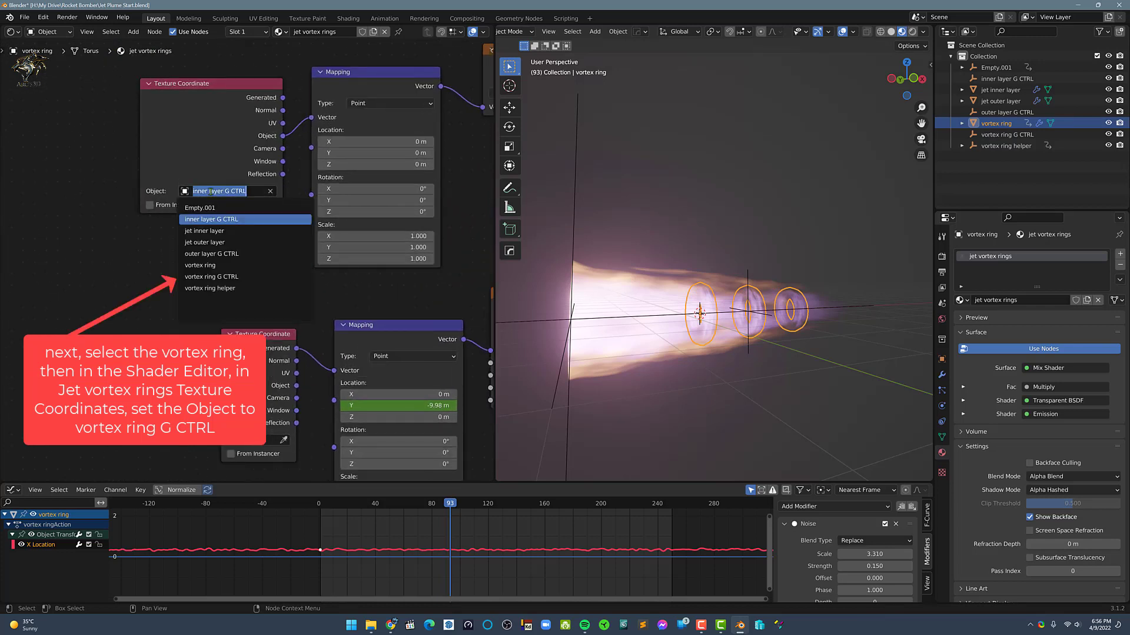
left_click(218, 277)
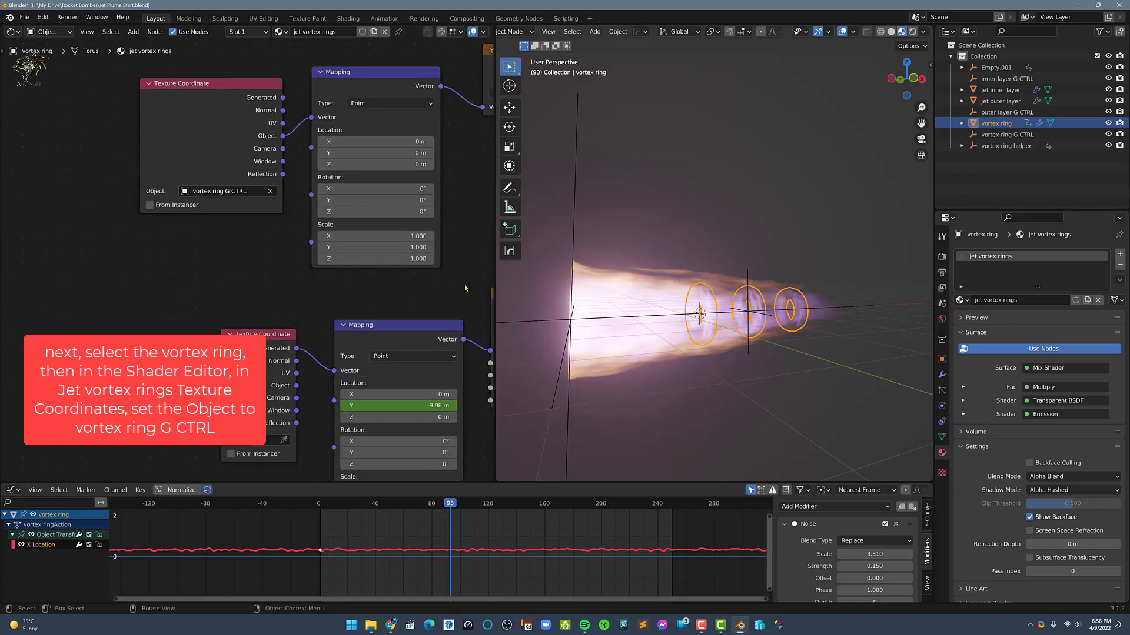
scroll(290, 284, "down", 3)
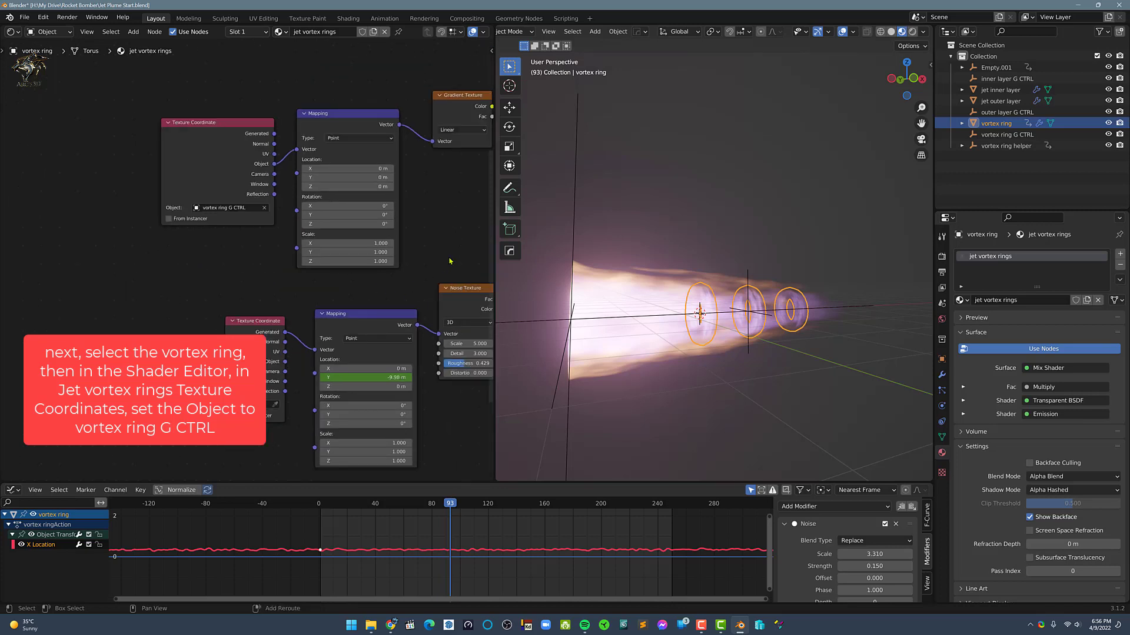
Isolate the vortex rings in local view and play and scrub the animation to check the noise's movement direction
middle_click_drag(446, 257, 244, 248)
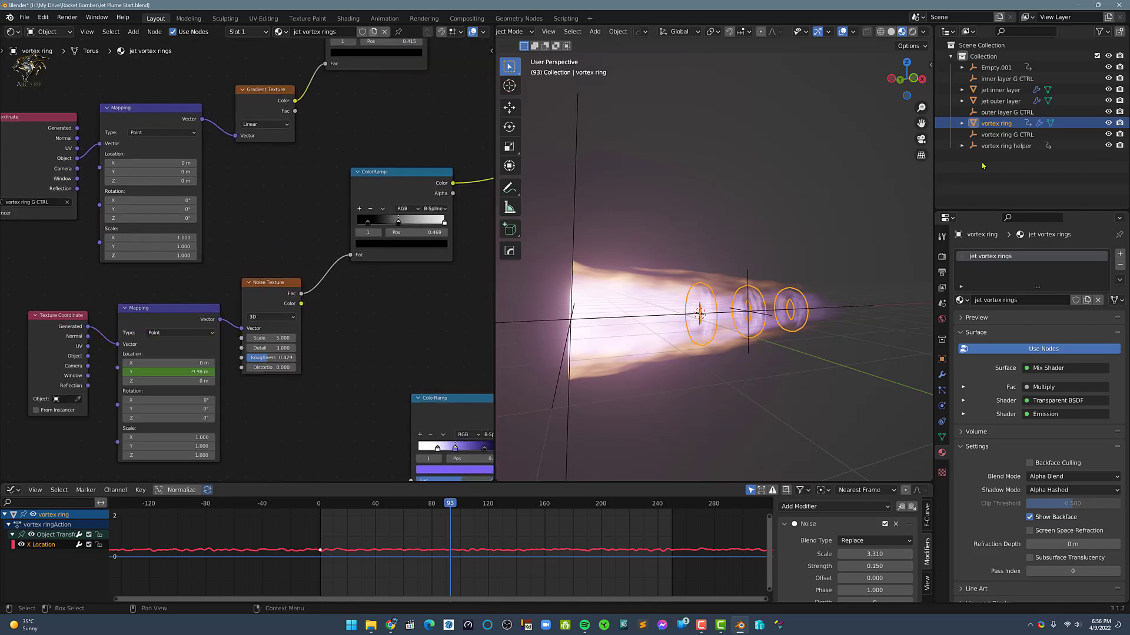
middle_click_drag(742, 176, 657, 223)
middle_click_drag(424, 266, 443, 265)
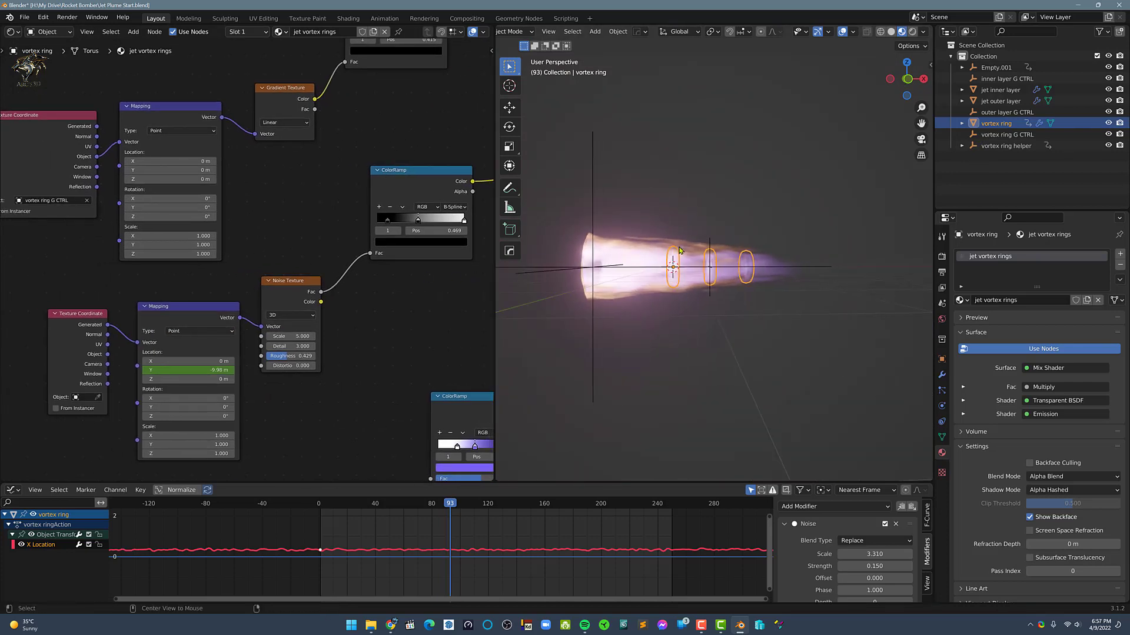
key("KP_Divide")
scroll(711, 280, "down", 3)
middle_click_drag(717, 278, 731, 304)
key("space")
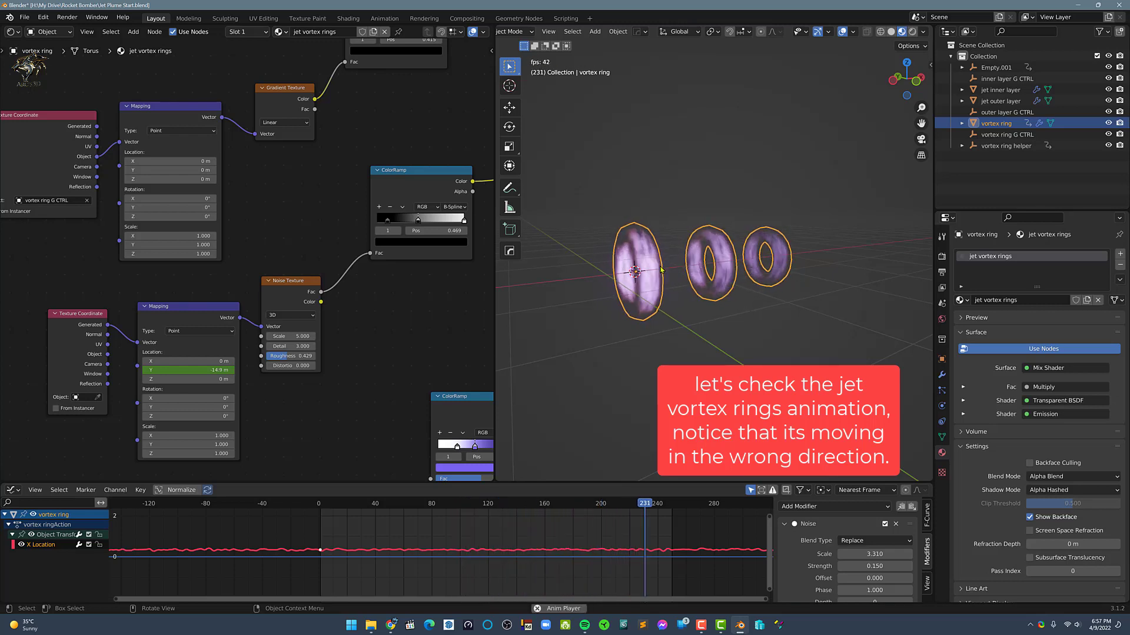
mouse_move(660, 266)
middle_mouse_down()
mouse_move(631, 272)
mouse_move(649, 281)
middle_mouse_up()
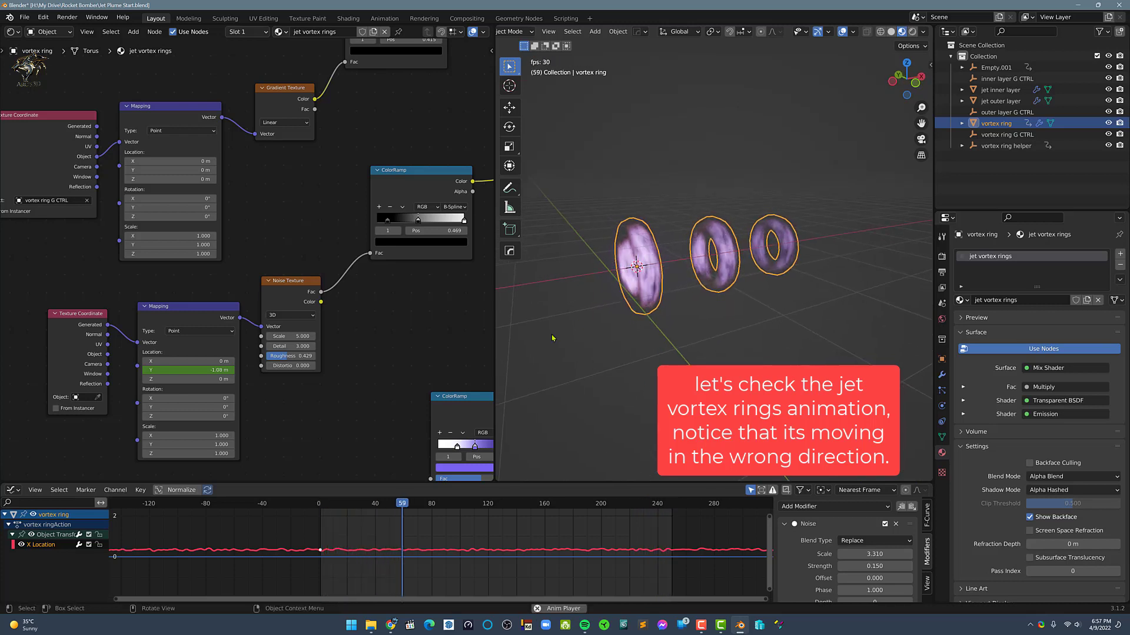
key("space")
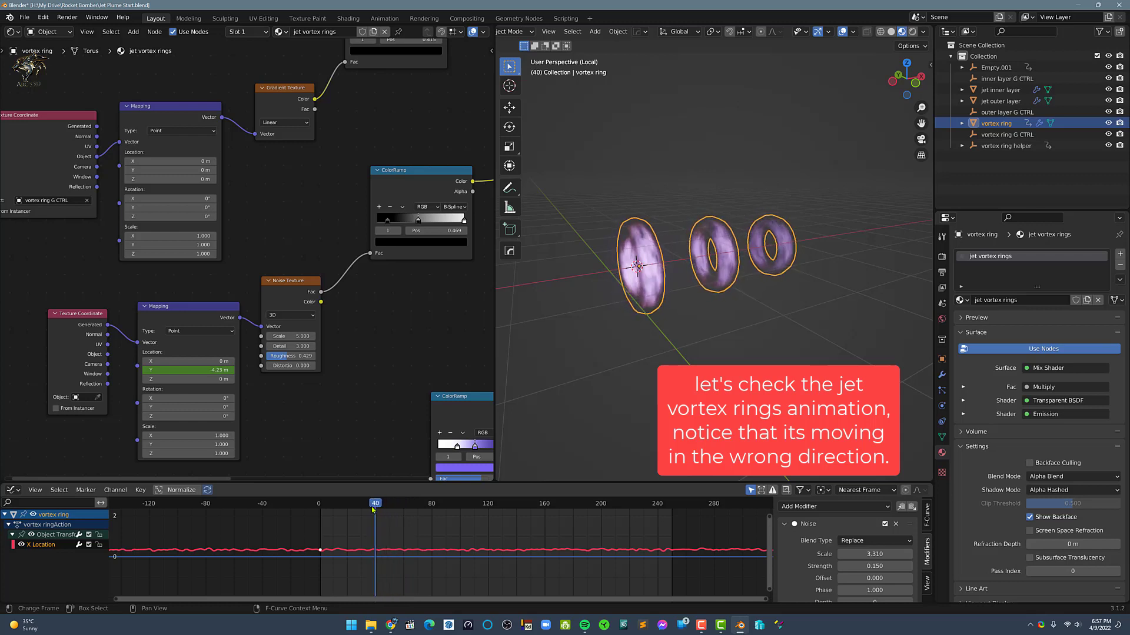
left_click_drag(394, 509, 383, 511)
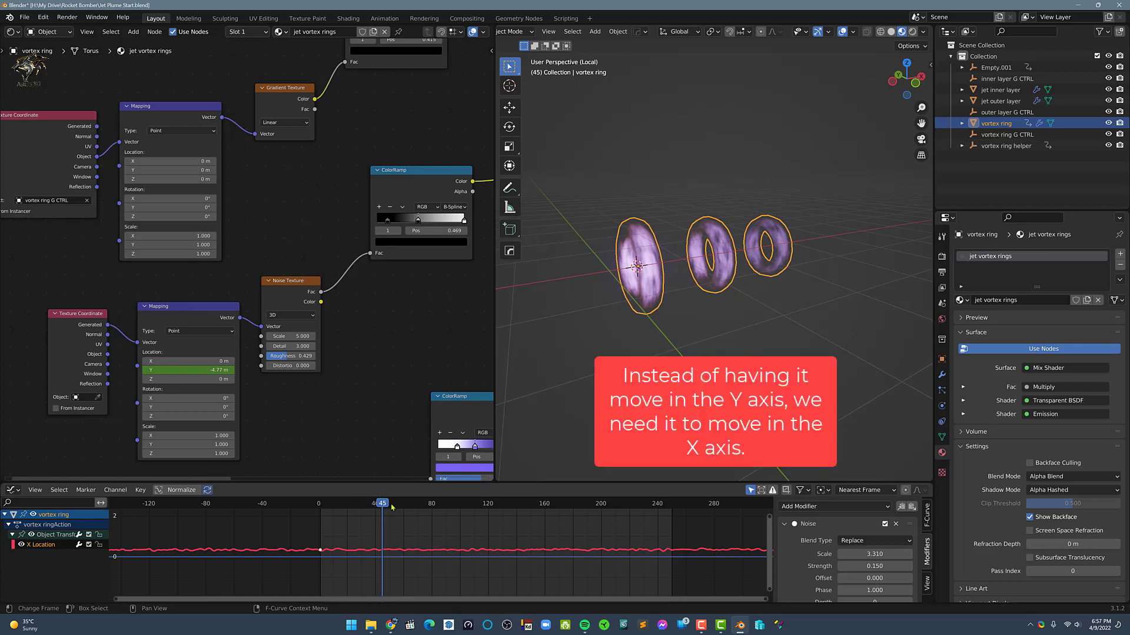
Select the Mapping node feeding the Noise Texture and hide the X Location curve in the Graph Editor
left_click(193, 318)
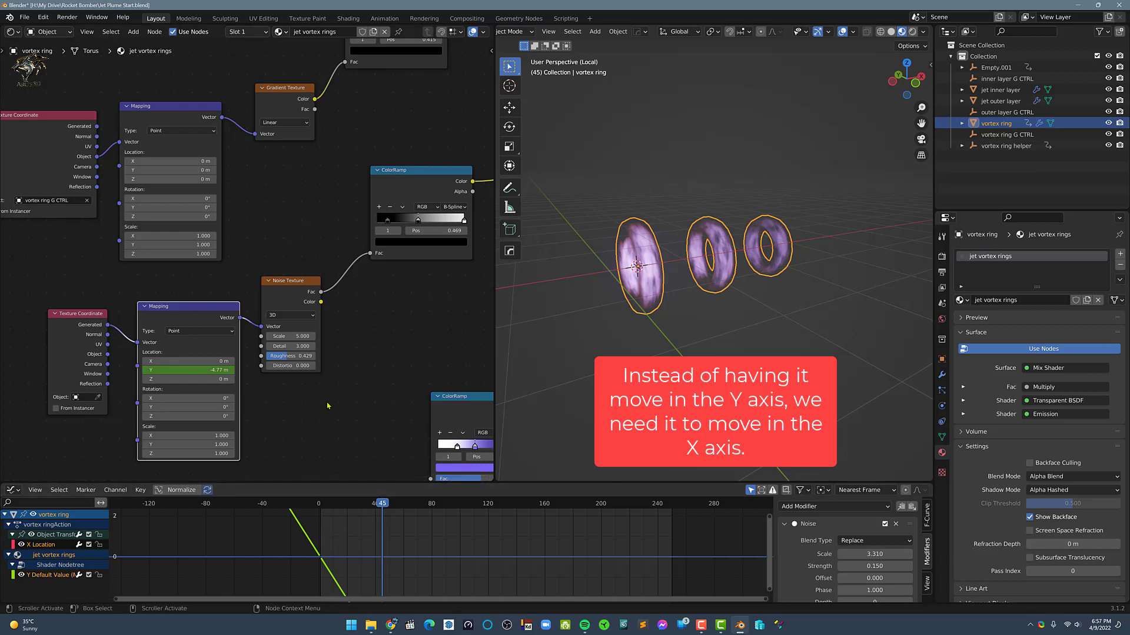
left_click_drag(182, 361, 144, 353)
right_click(144, 354)
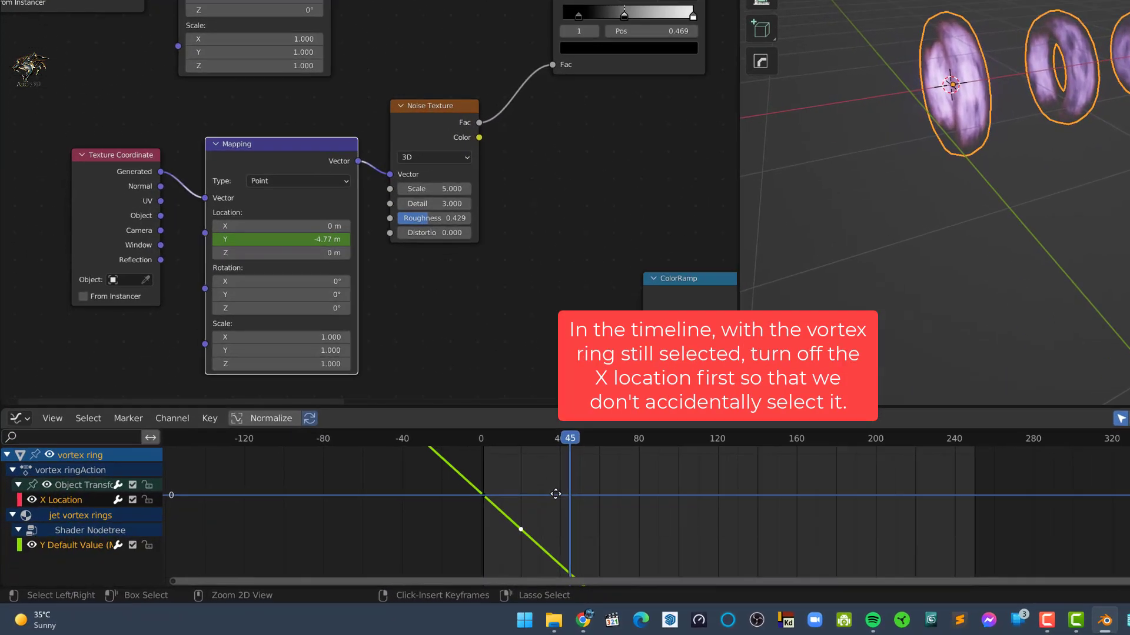
middle_click_drag(555, 494, 553, 513, "ctrl")
scroll(482, 486, "up", 2)
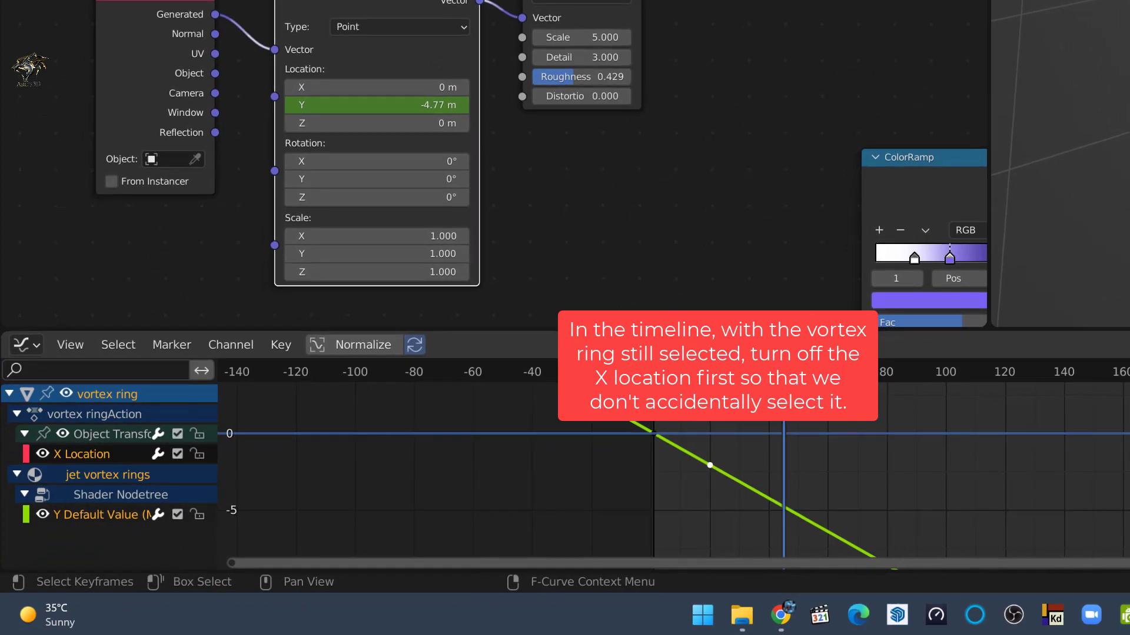
left_click_drag(539, 464, 437, 541)
left_click_drag(587, 512, 587, 510)
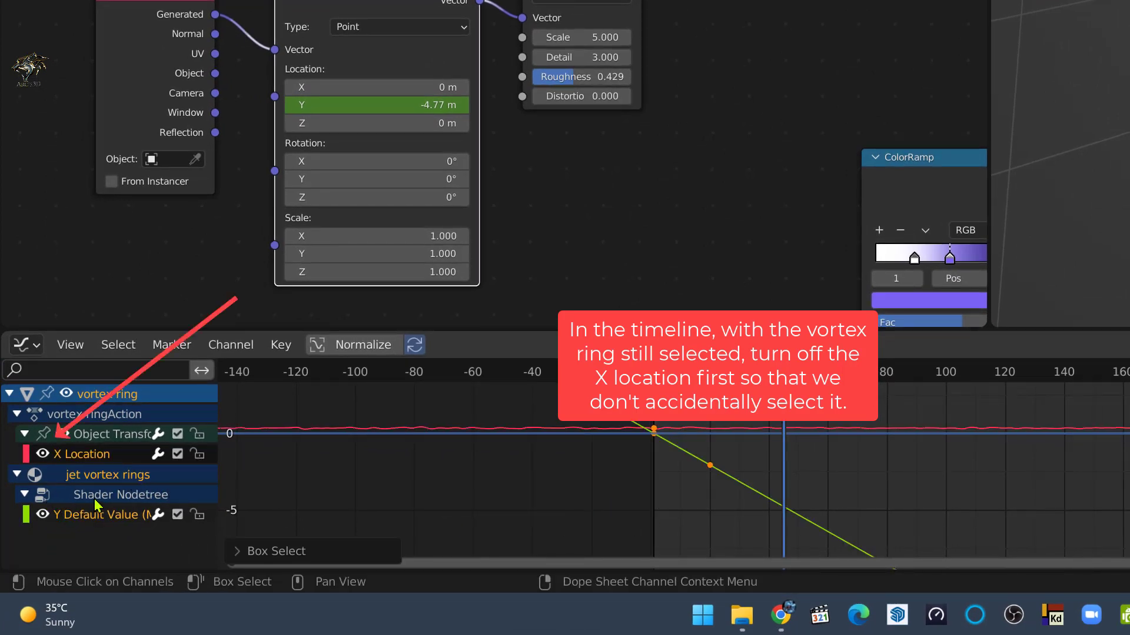
left_click(43, 454)
Select all keyframes of the Mapping node's Y Default Value curve and copy them
left_click_drag(727, 495, 677, 453)
right_click(728, 447)
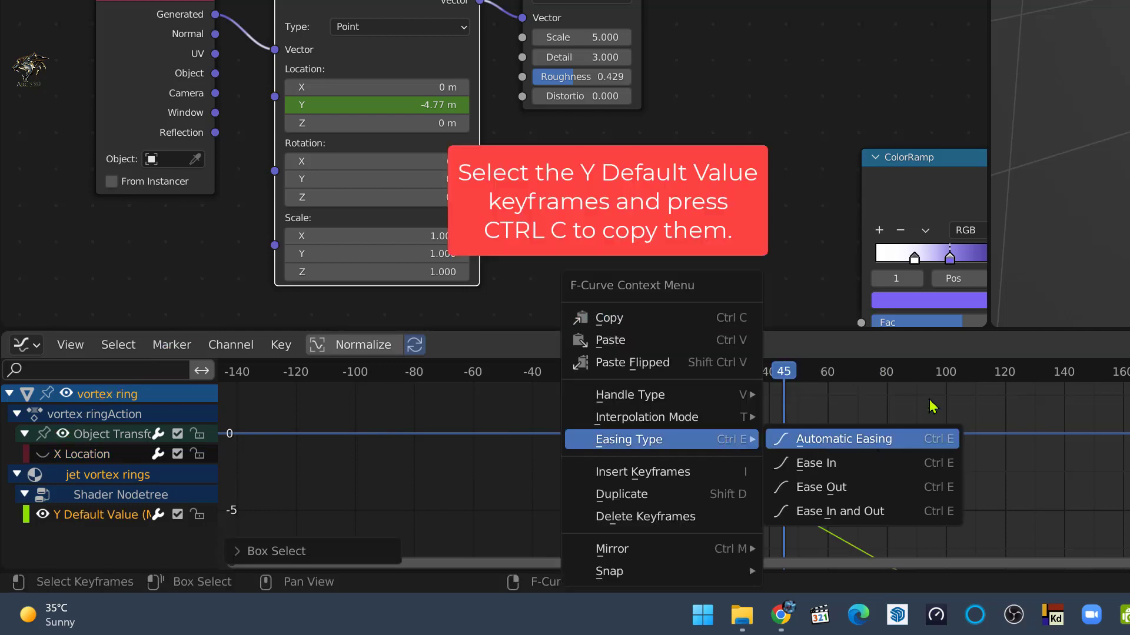
left_click(635, 322)
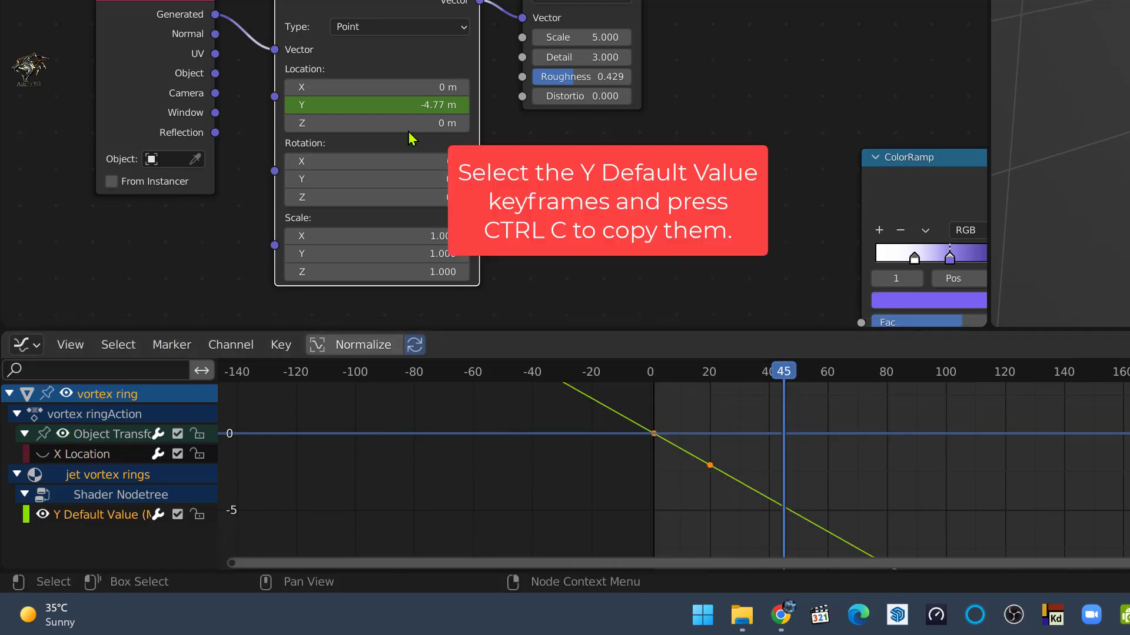
Go to frame 1 and insert a single keyframe on the Location X value of the noise's Mapping node
left_click_drag(664, 361, 659, 392)
key("ctrl+Tab")
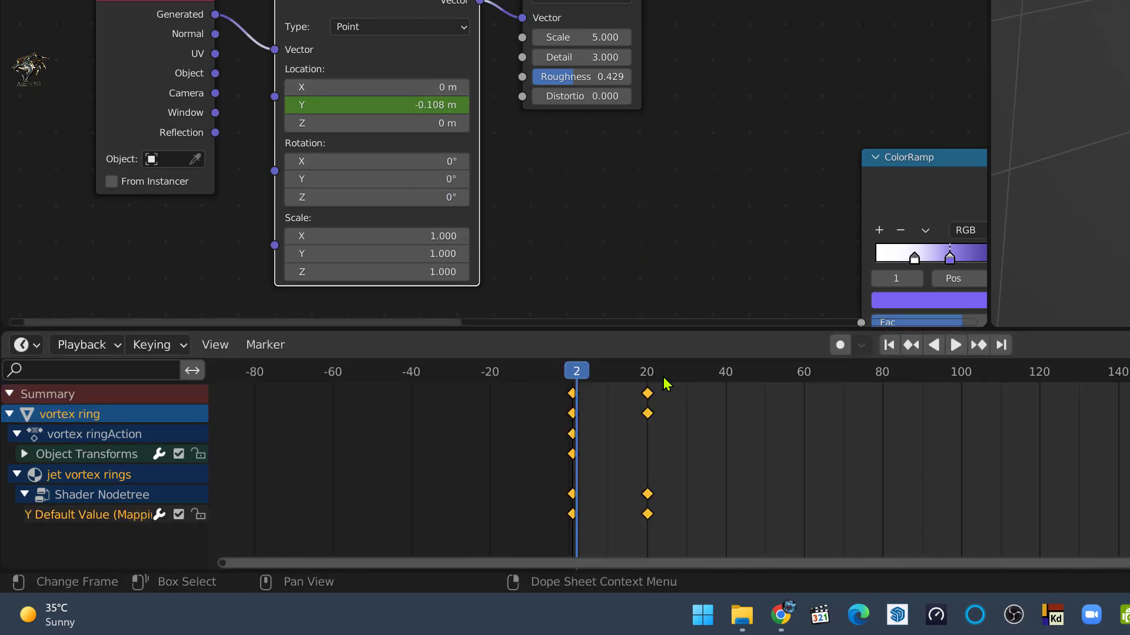
left_click(892, 346)
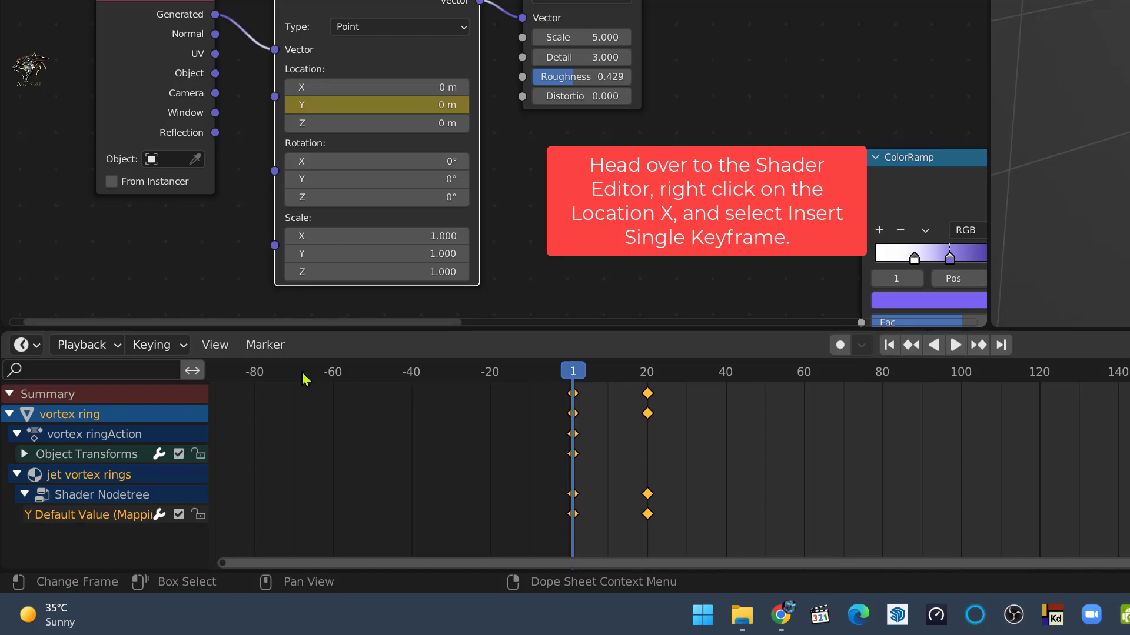
right_click(411, 88)
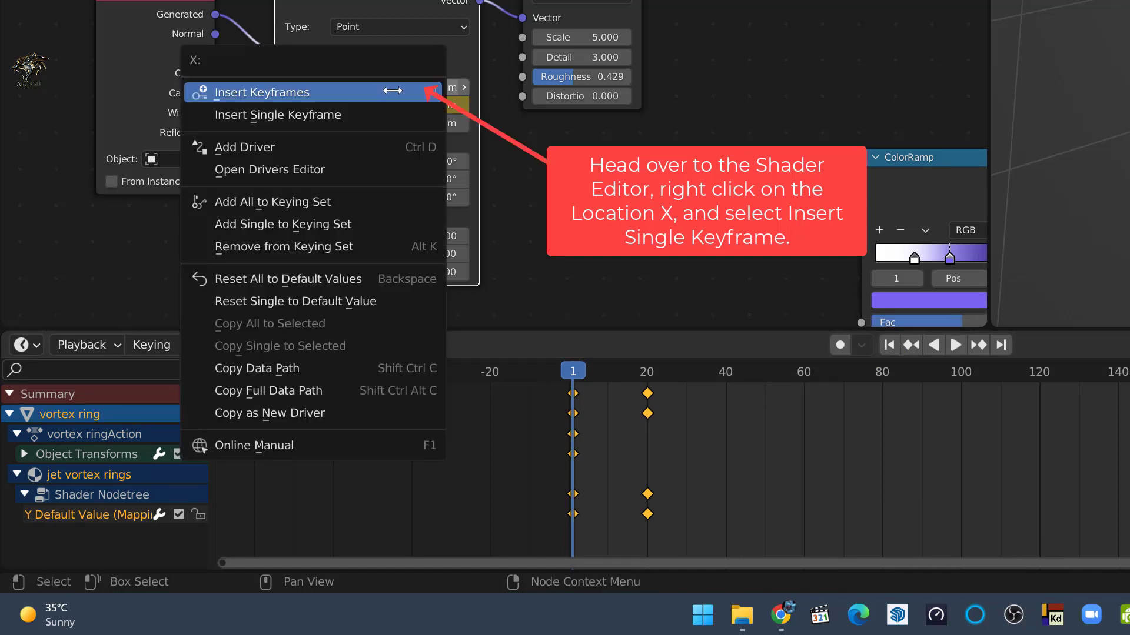
left_click(333, 115)
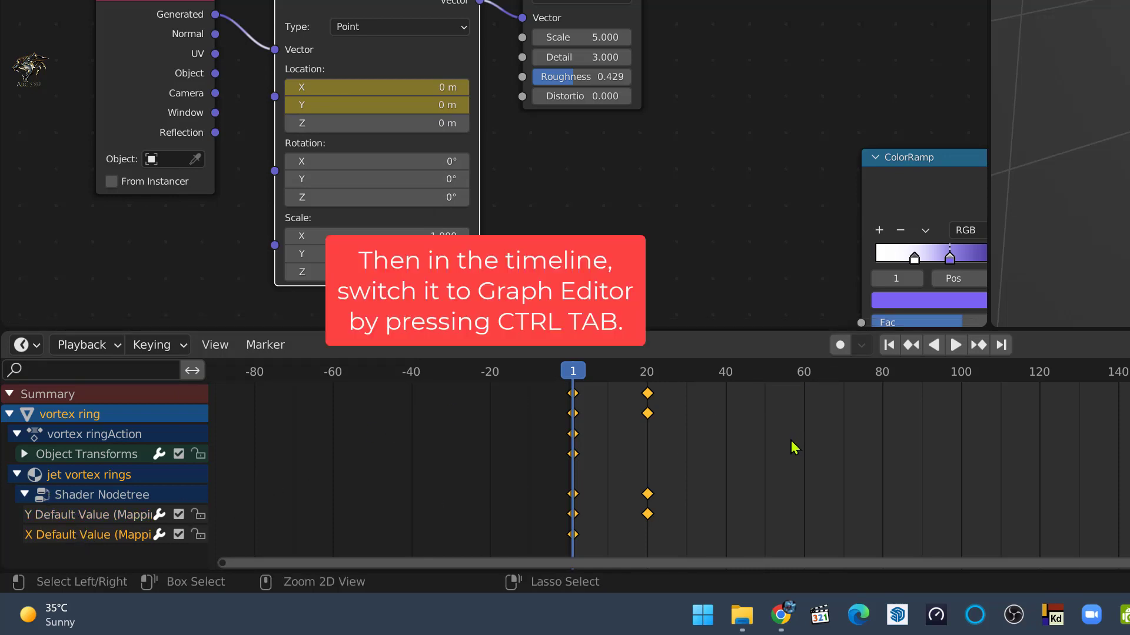
Hide the Y Default Value curve in the Graph Editor and paste the copied keyframes onto the X Default Value curve
key("ctrl+Tab")
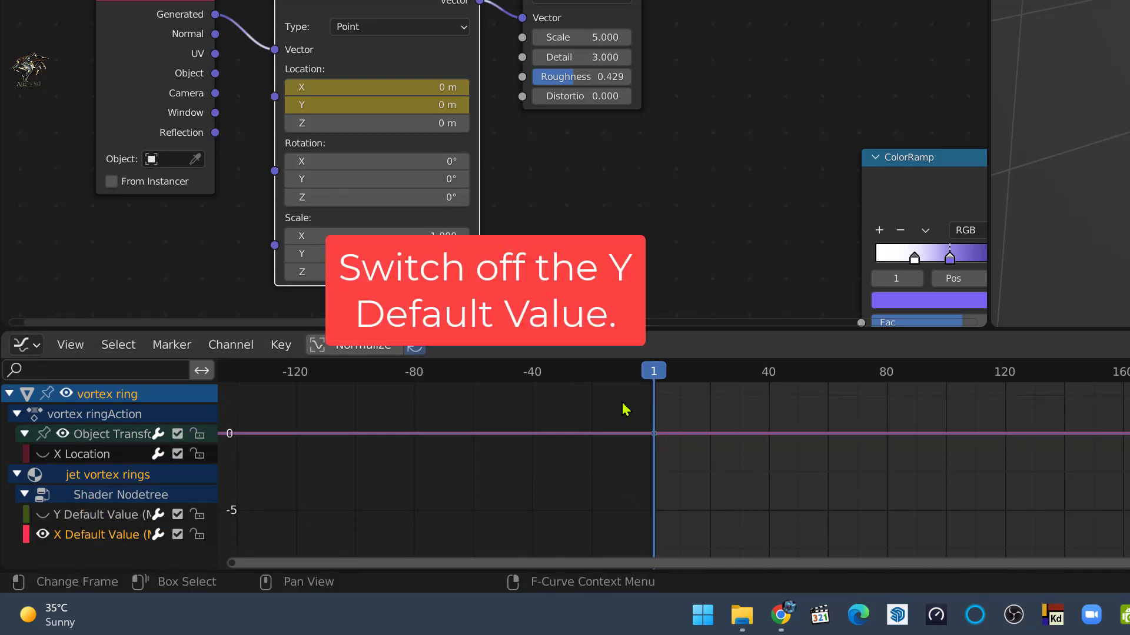
mouse_move(658, 471)
middle_mouse_down("ctrl")
mouse_move(673, 464)
mouse_move(659, 497)
mouse_move(664, 455)
middle_mouse_up("ctrl")
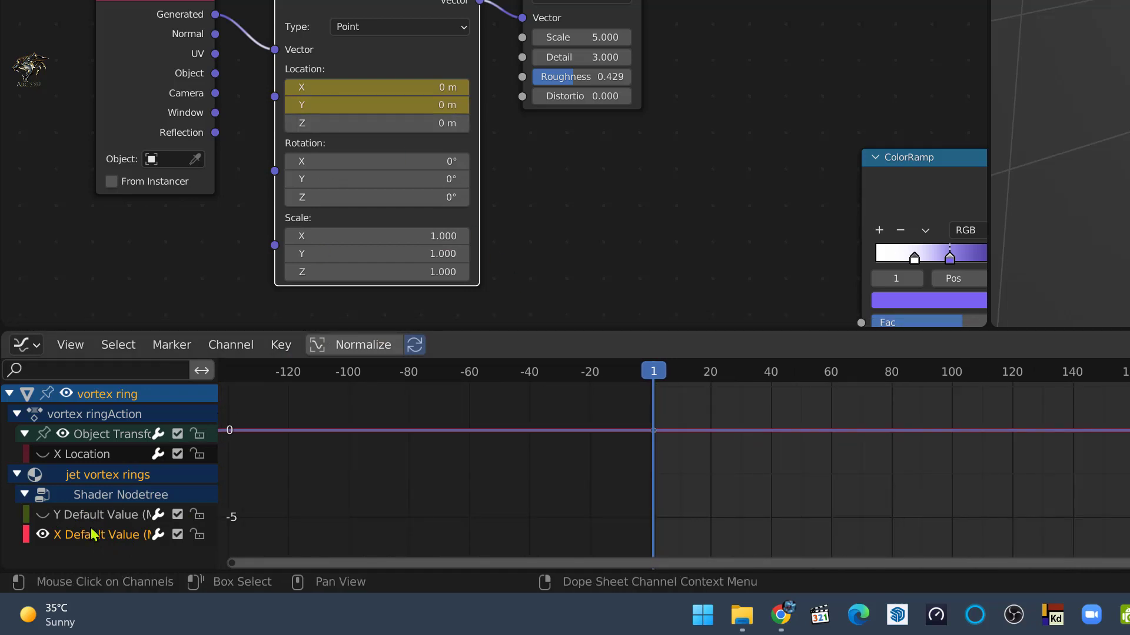
right_click(699, 498)
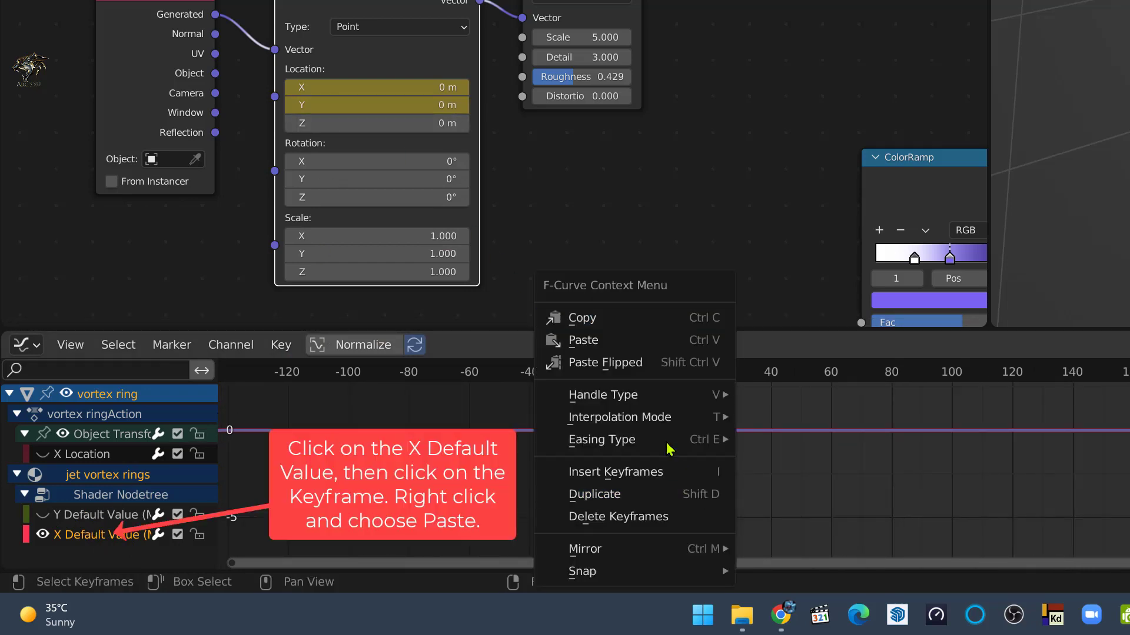
left_click(618, 341)
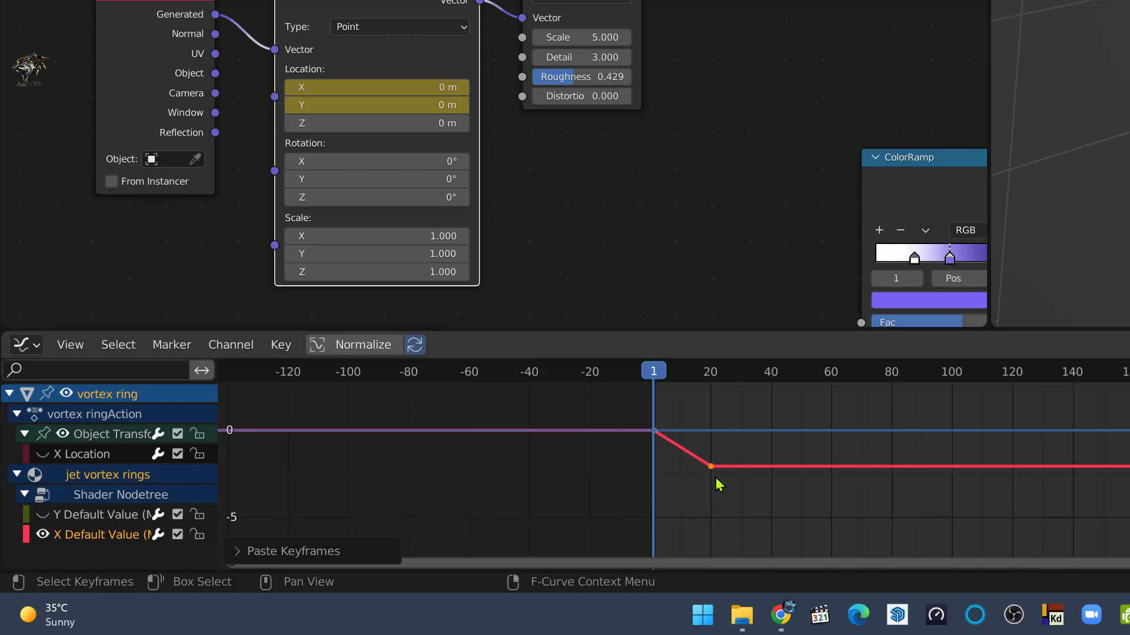
Copy the Cycles modifier from the Y Default Value curve to the X Default Value curve
left_click(43, 515)
left_click(103, 517)
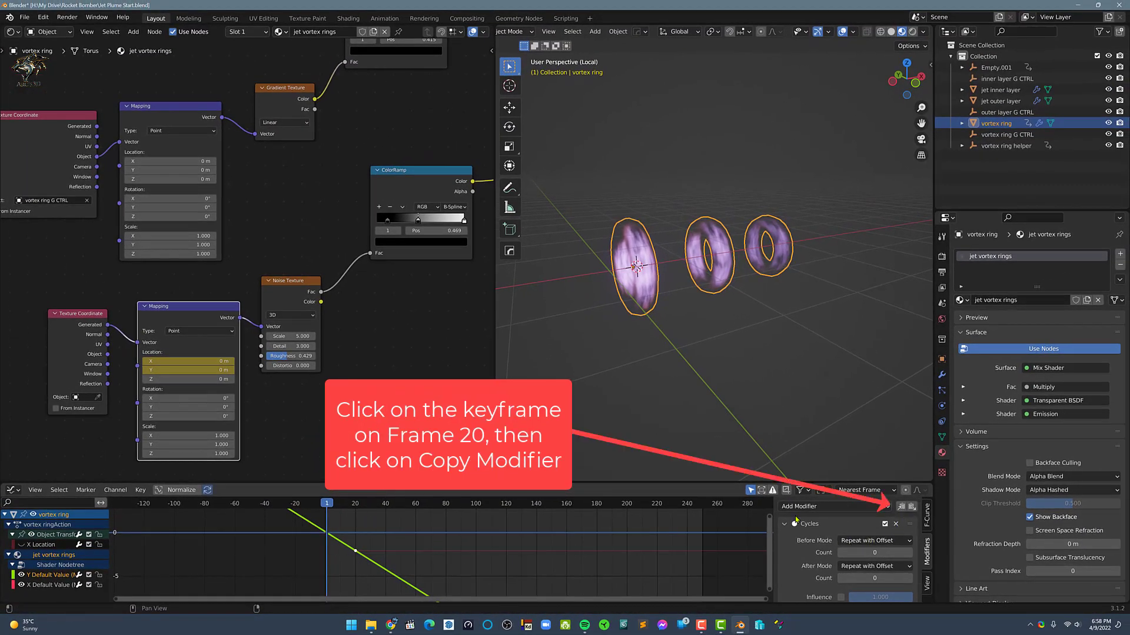
left_click(23, 575)
left_click(46, 585)
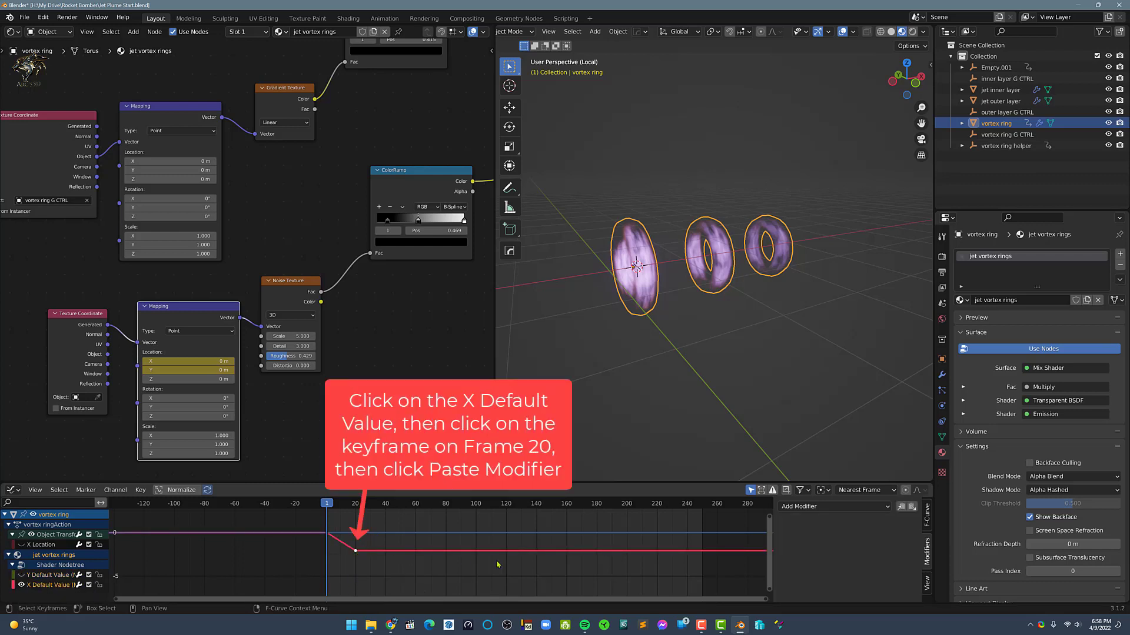
left_click(912, 507)
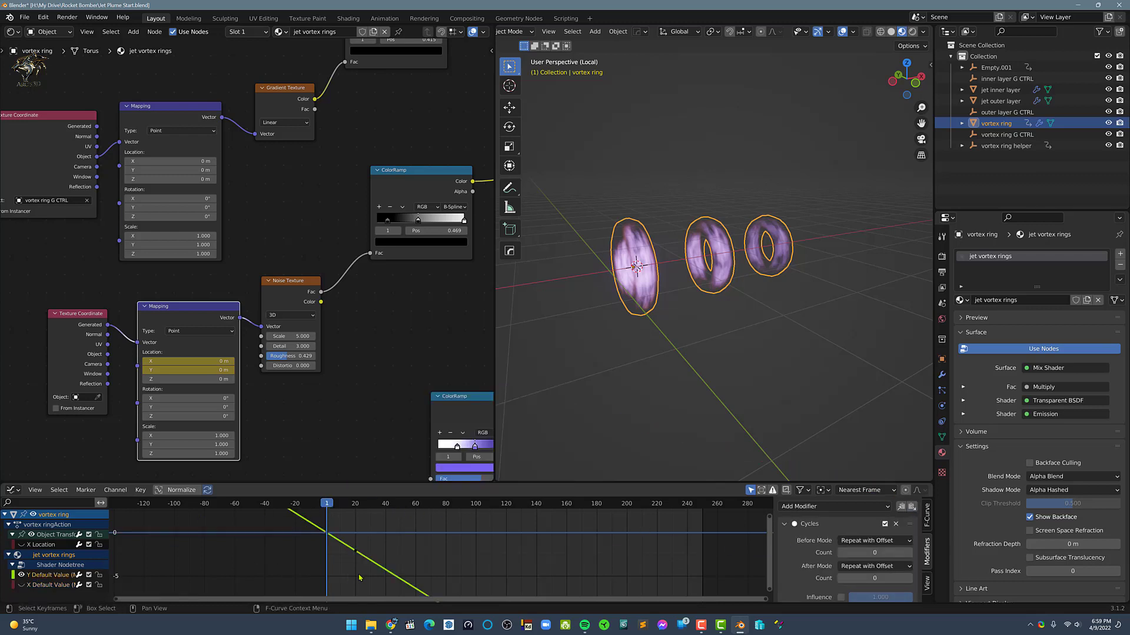
Show only the Y Default Value curve, select all its keyframes and delete them
left_click_drag(361, 577, 300, 530)
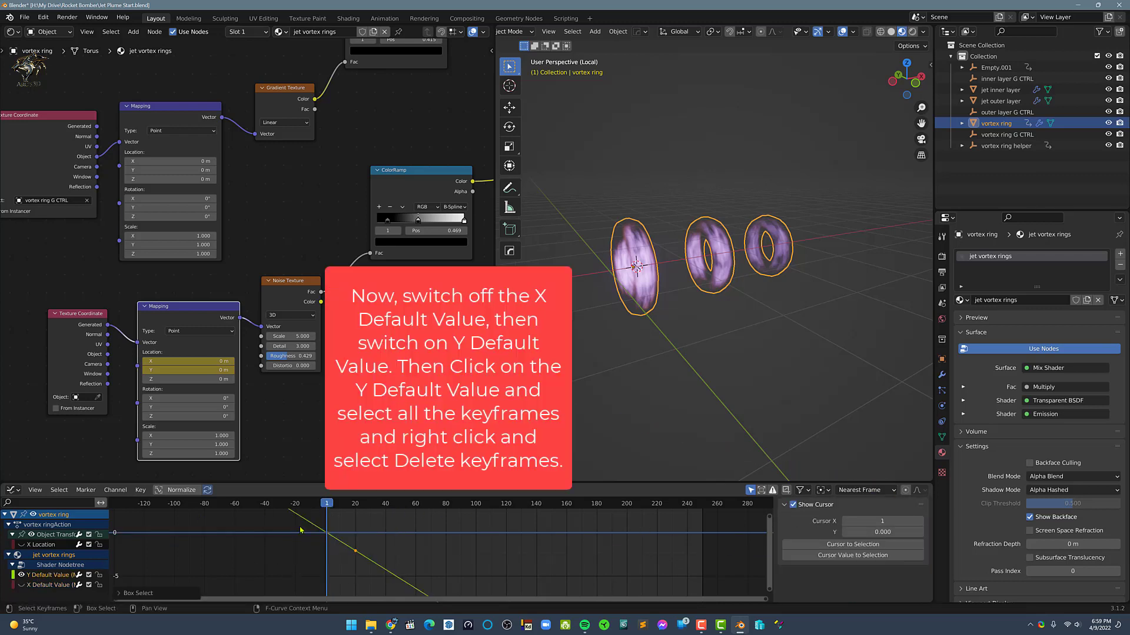
right_click(426, 565)
left_click(427, 564)
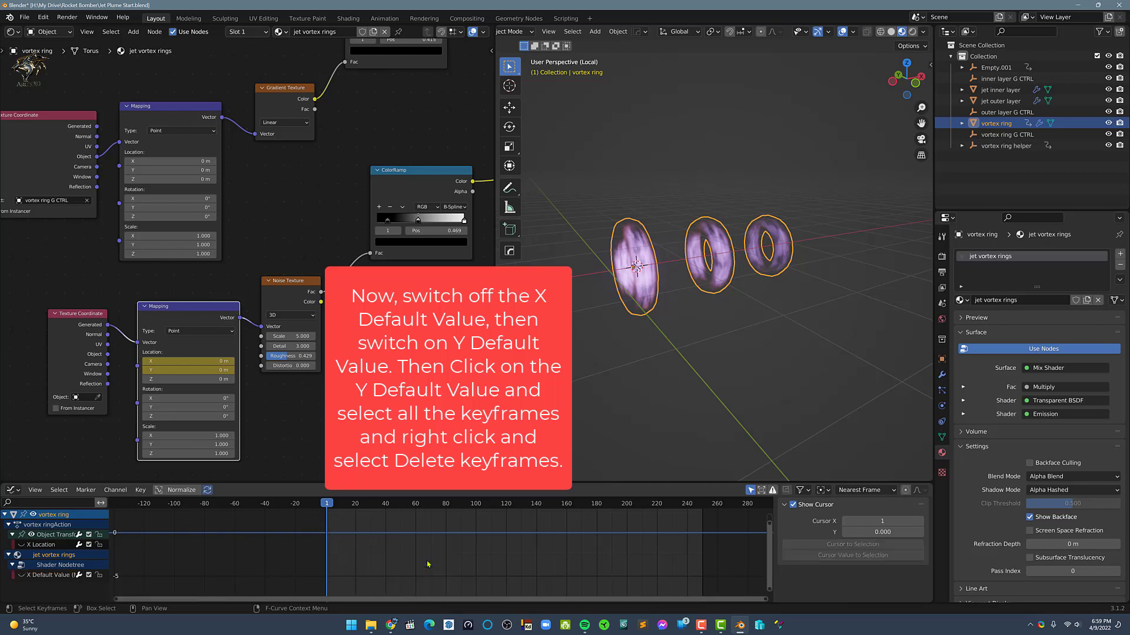
Show the X Default Value curve and scrub the timeline to frame 59 to check the noise animation on the rings
left_click(21, 575)
left_click_drag(329, 510, 414, 536)
middle_click_drag(560, 479, 615, 330)
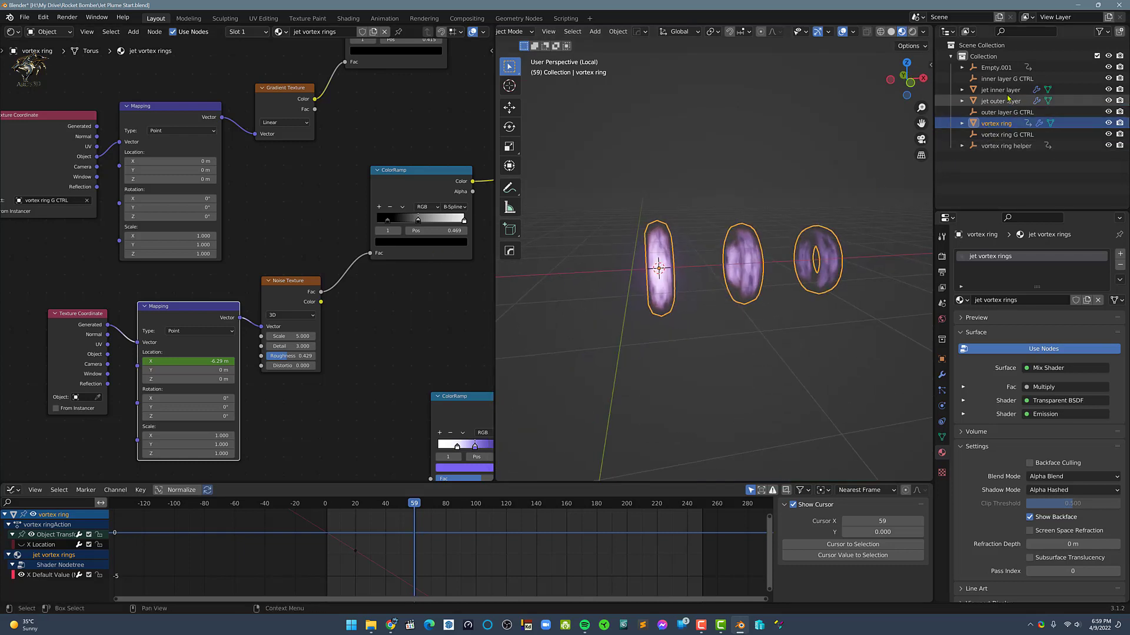
Isolate the vortex ring and the vortex ring G CTRL empty together in local view
left_click(1007, 134)
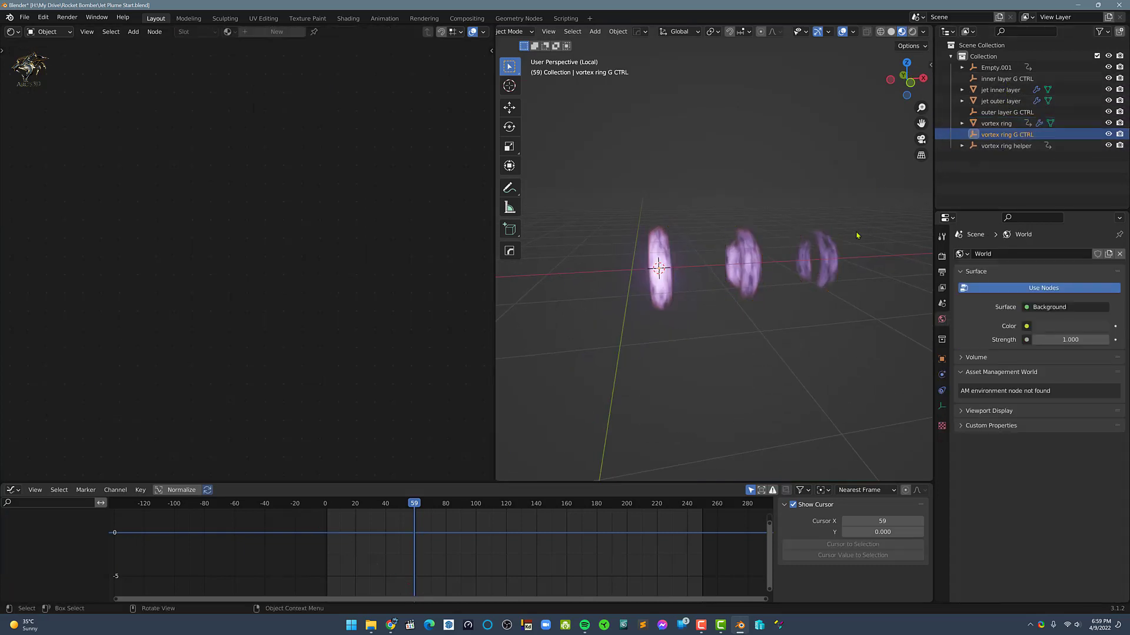
scroll(693, 270, "down", 3)
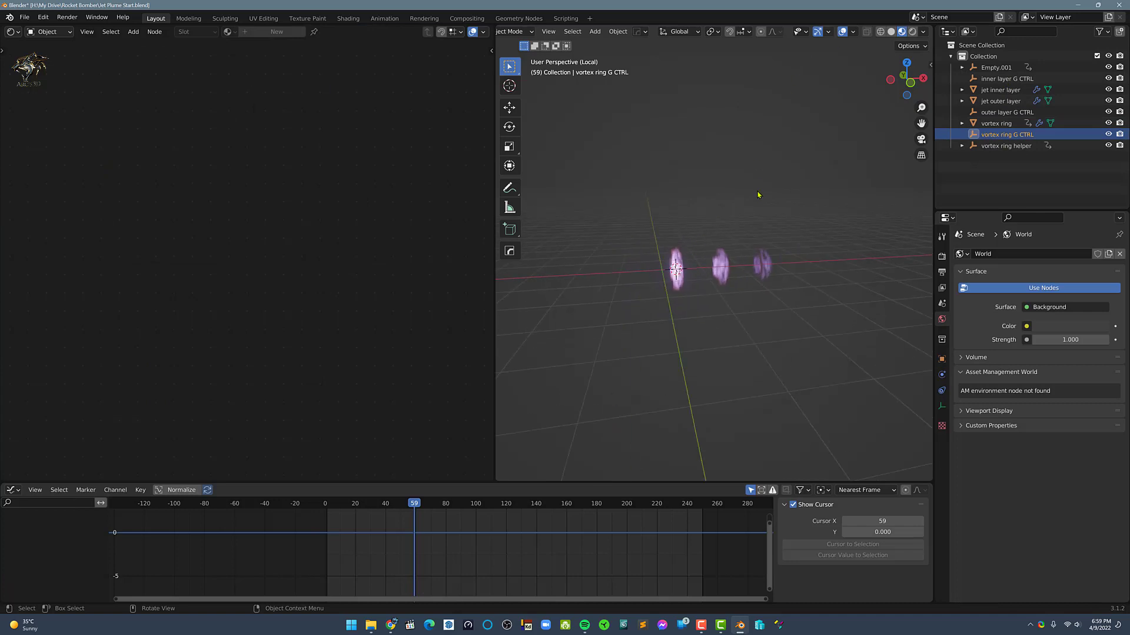
key("KP_Divide")
left_click(996, 123)
left_click(1006, 134, "ctrl")
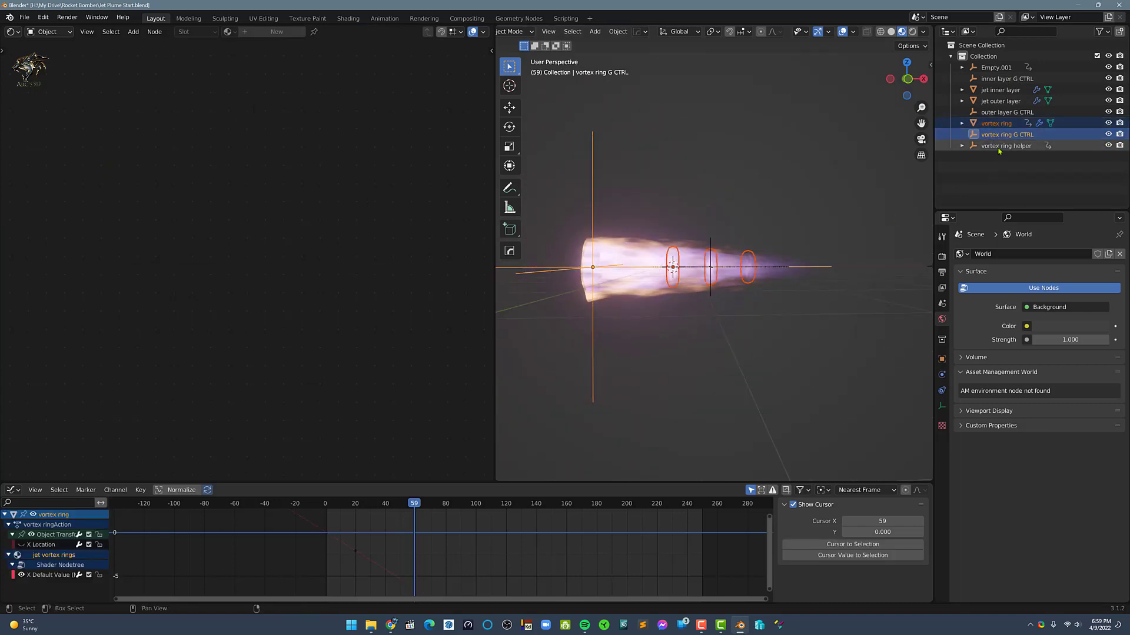
key("KP_Divide")
middle_click_drag(787, 289, 738, 301)
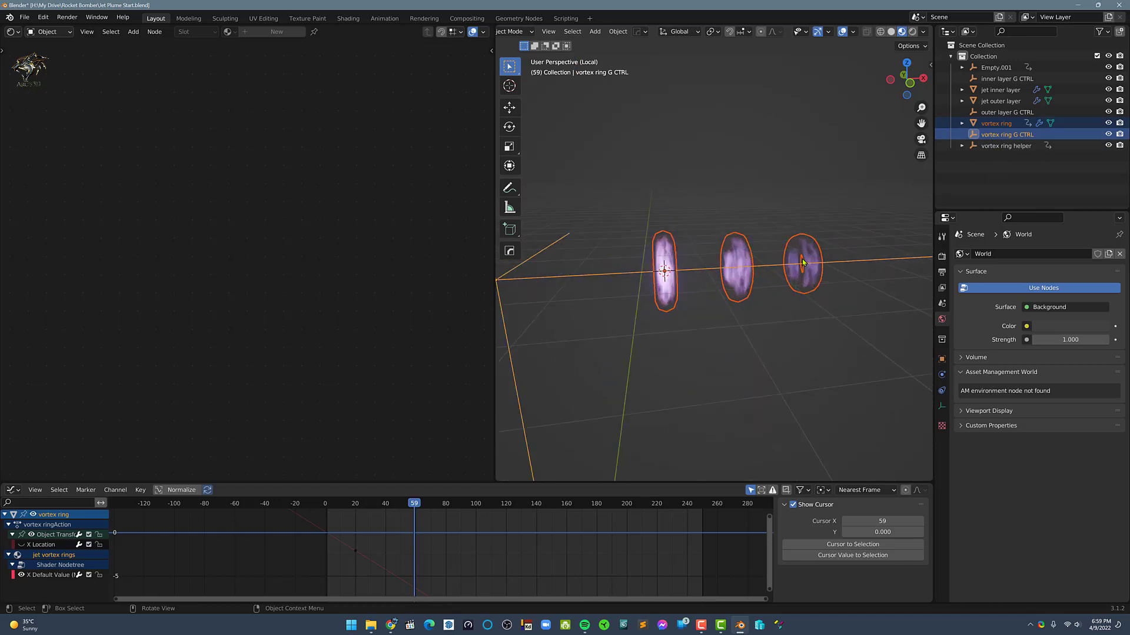
Scale only the vortex ring G CTRL empty along global X to adjust the opacity of the vortex rings
left_click(738, 300)
left_click(690, 276)
key("s")
key("x")
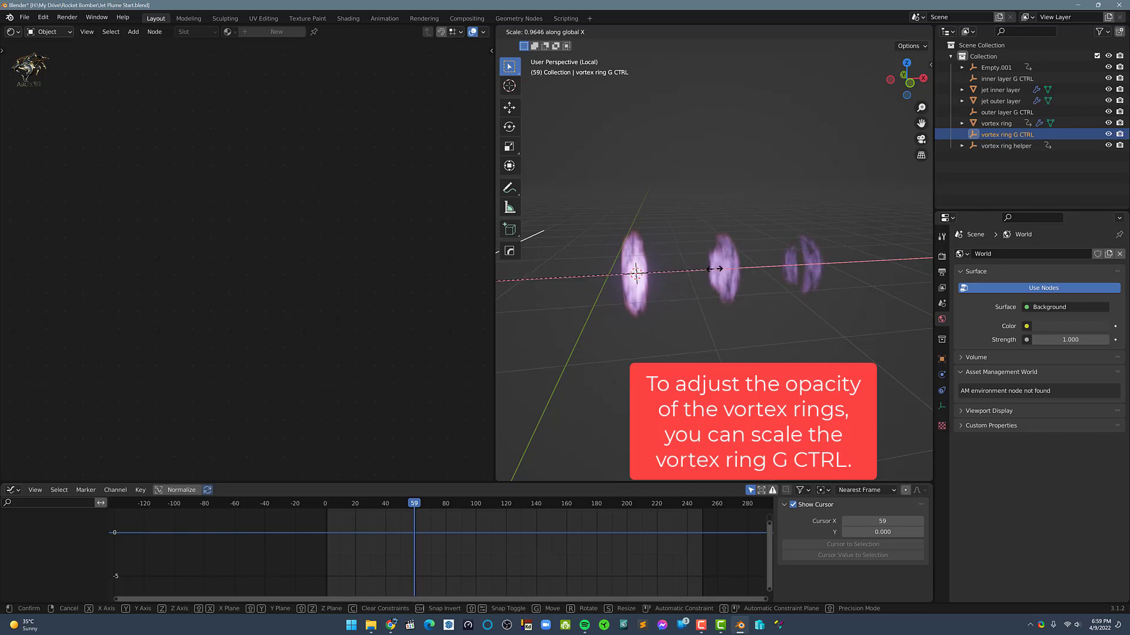
left_click(710, 269)
Move the vortex ring G CTRL empty along global X to adjust how the rings fade
scroll(698, 285, "down", 3)
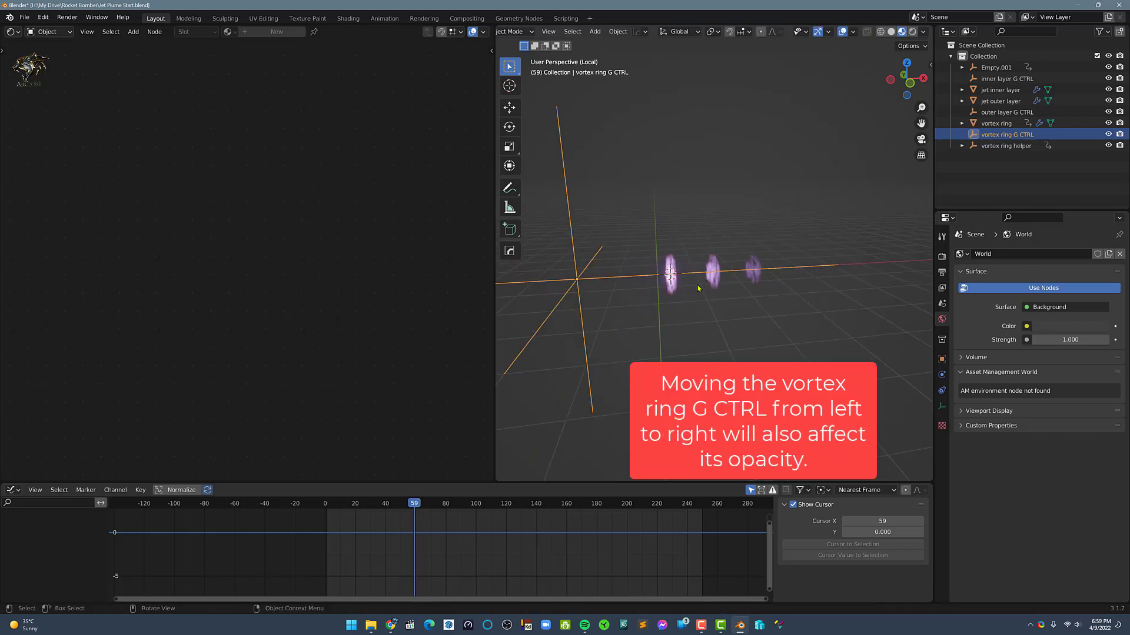
key("x")
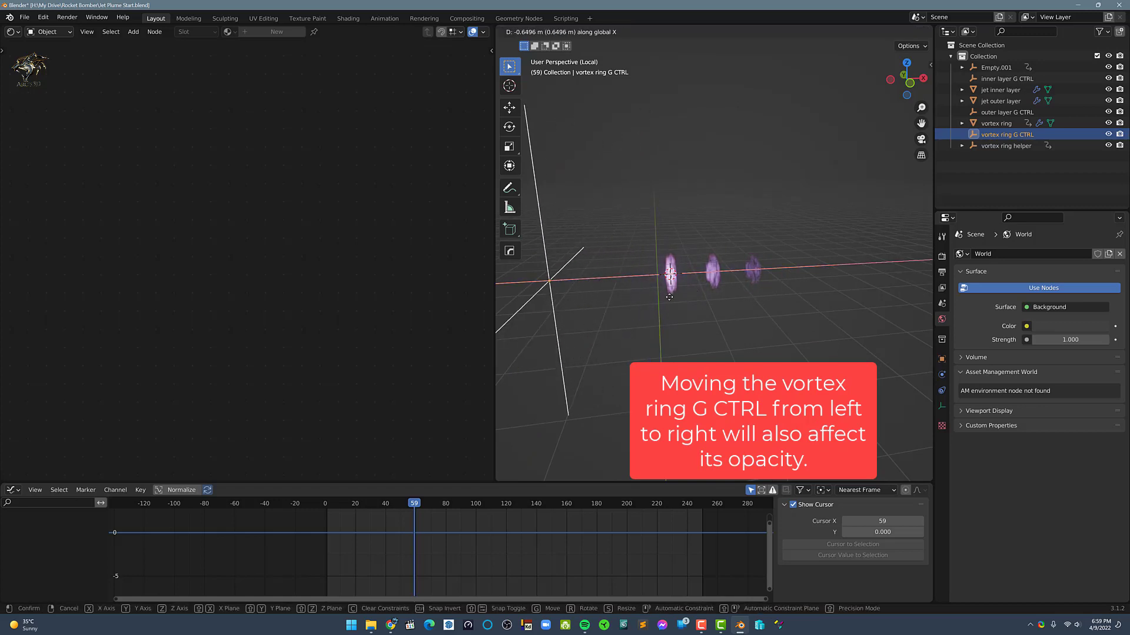
left_click(715, 301)
middle_click_drag(714, 302, 685, 296)
Select the vortex ring and set Scale X of the noise's Mapping node to 0.170 to stretch the noise
left_click(678, 290)
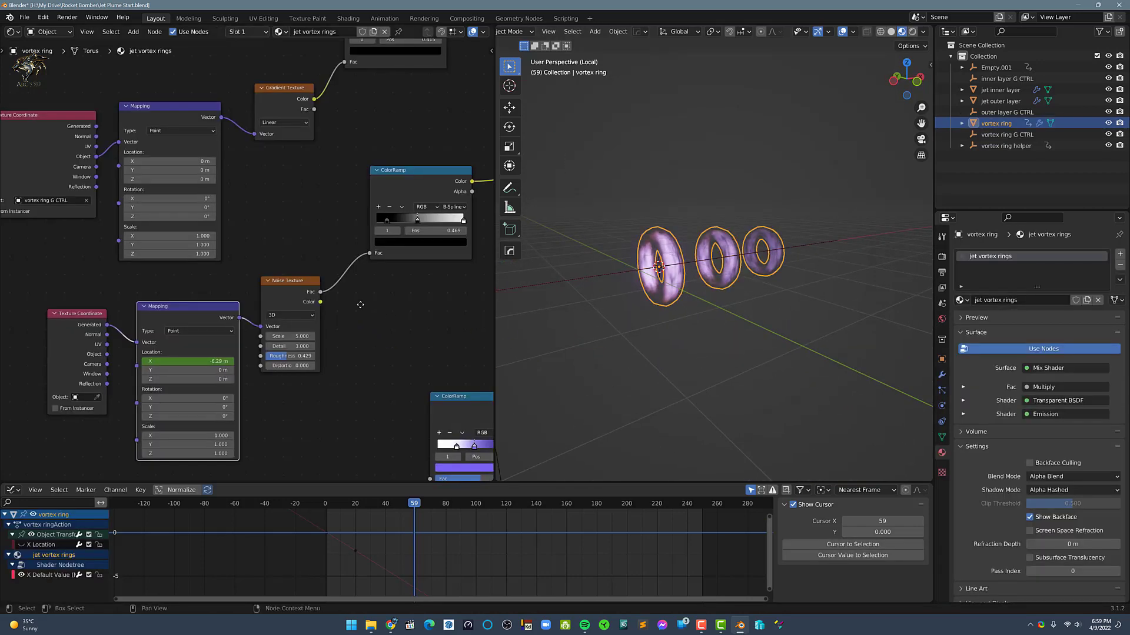
mouse_move(355, 303)
middle_mouse_down()
mouse_move(310, 292)
mouse_move(339, 294)
middle_mouse_up()
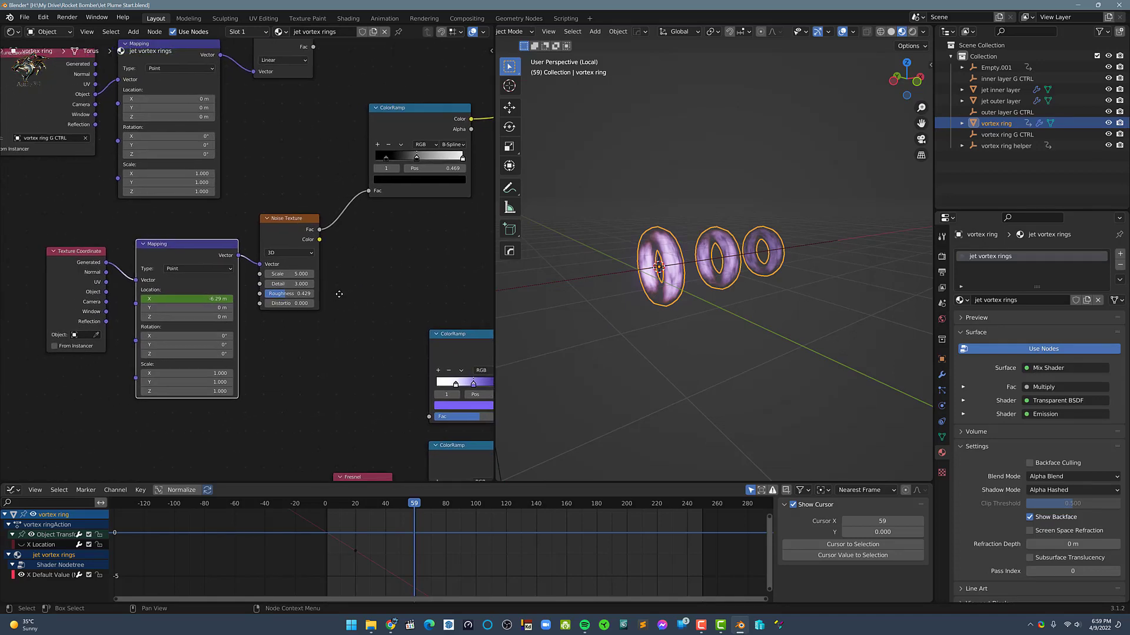
scroll(285, 383, "up", 1)
scroll(657, 316, "up", 4)
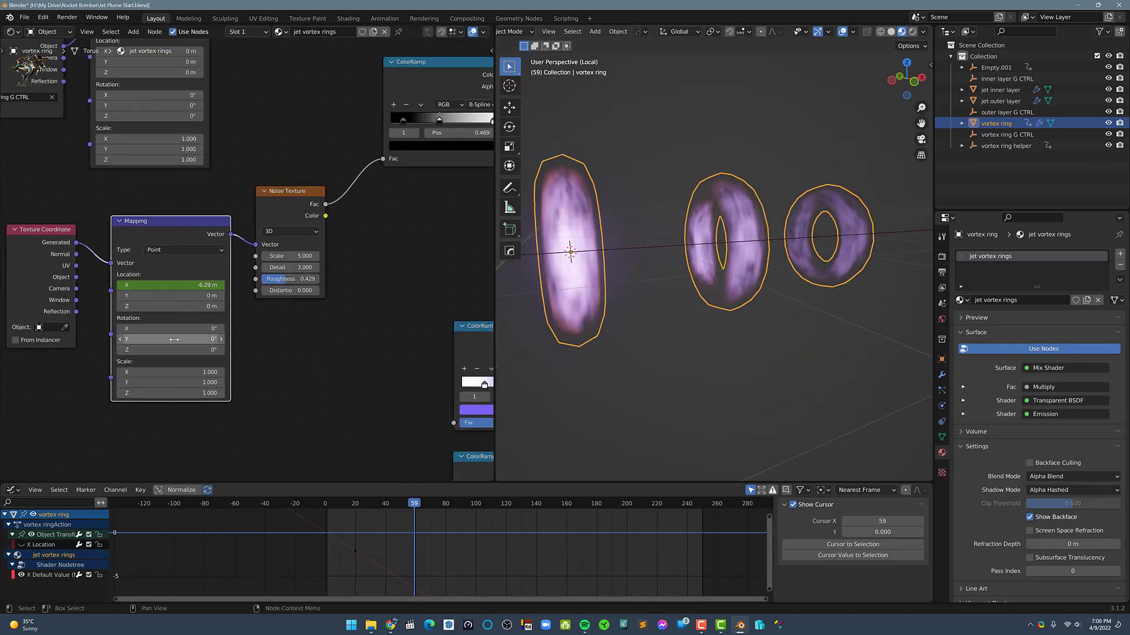
left_click_drag(174, 373, 119, 373, "shift")
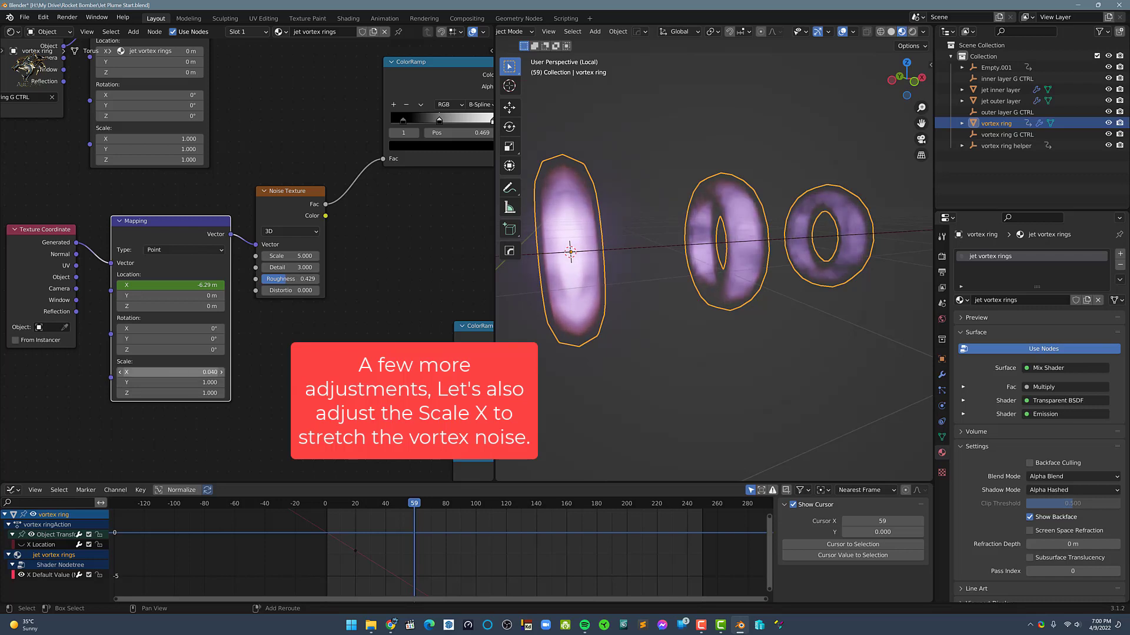
scroll(623, 362, "down", 5)
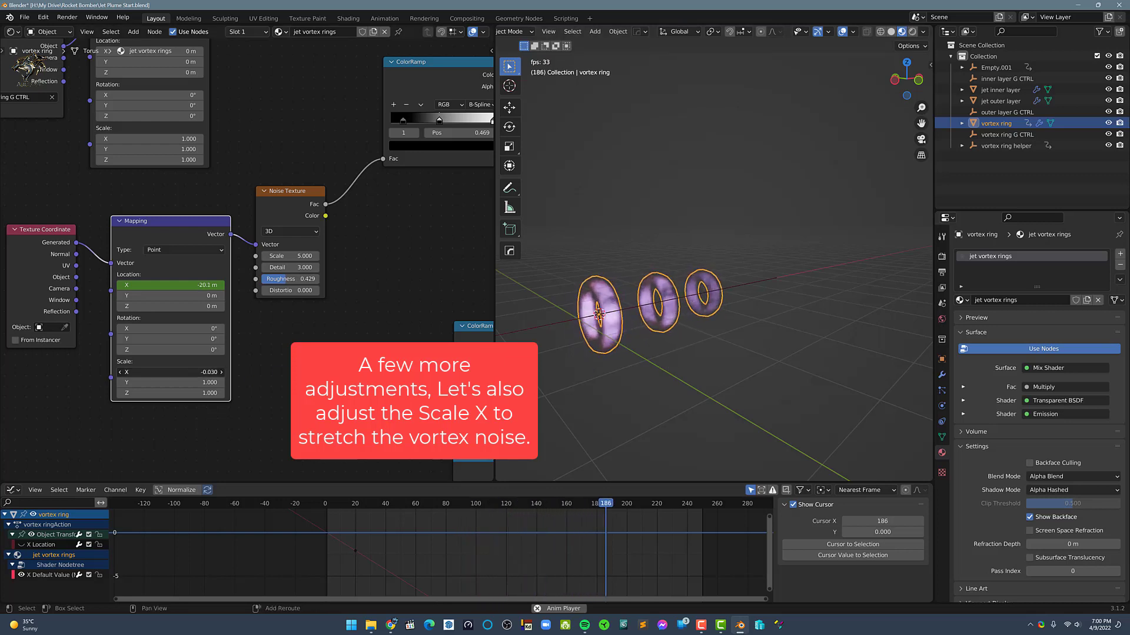
left_click_drag(171, 373, 170, 373)
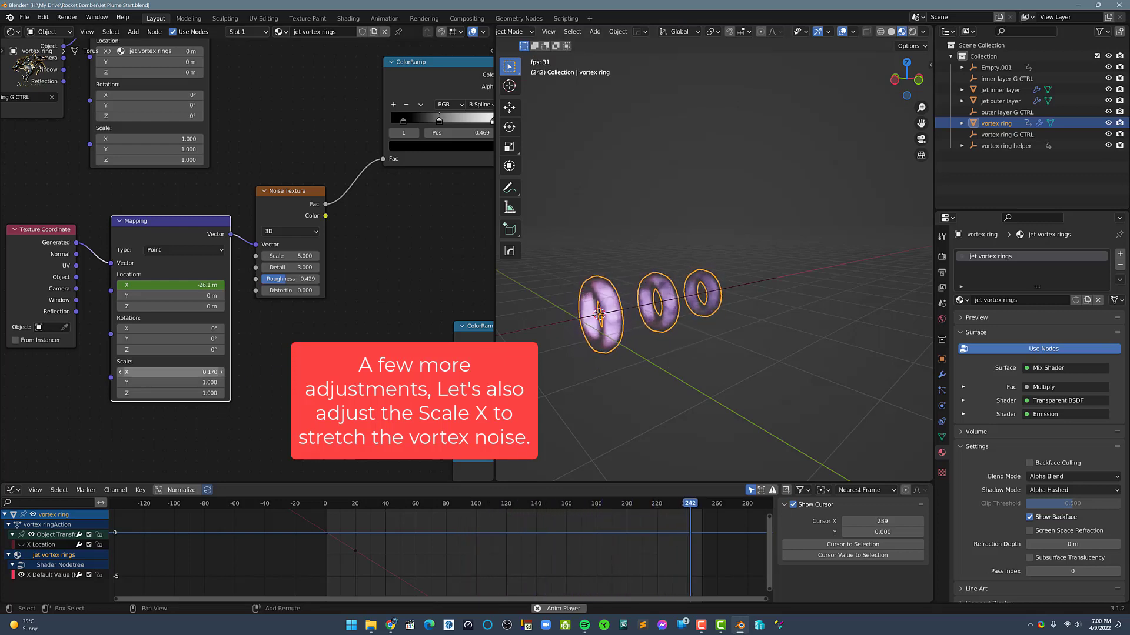
Leave local view and examine the playing animation of the vortex rings inside the whole jet plume from several angles
left_click(710, 387)
scroll(676, 364, "down", 2)
middle_click_drag(677, 365, 687, 321)
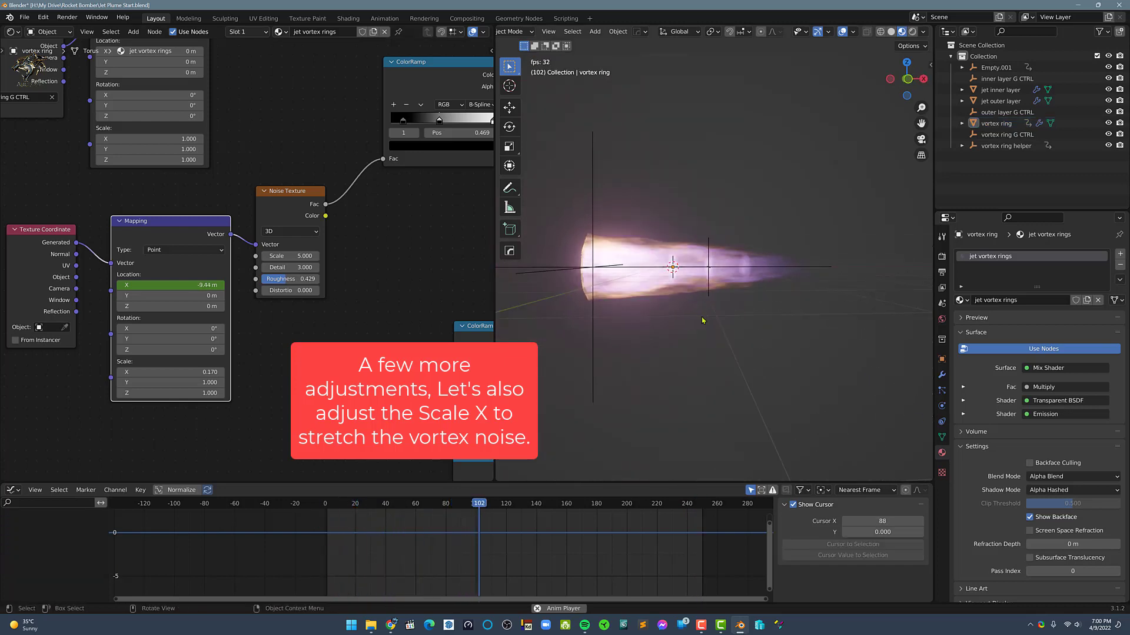
middle_click_drag(671, 314, 718, 358)
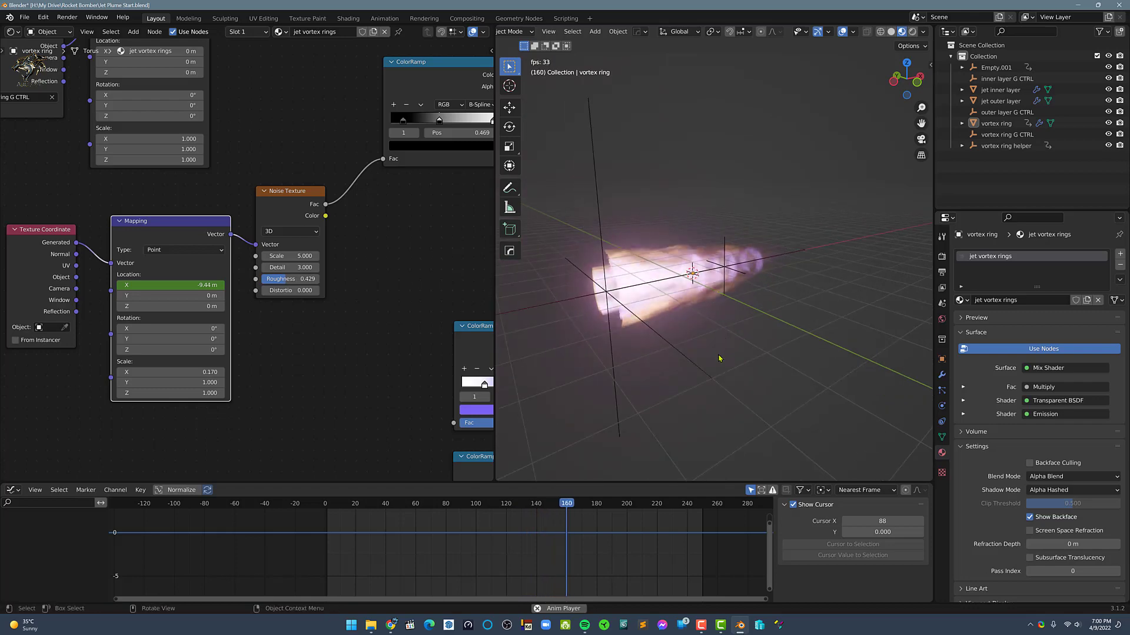
middle_click_drag(693, 297, 680, 300)
scroll(680, 300, "up", 1)
scroll(680, 299, "up", 1)
scroll(681, 300, "down", 1)
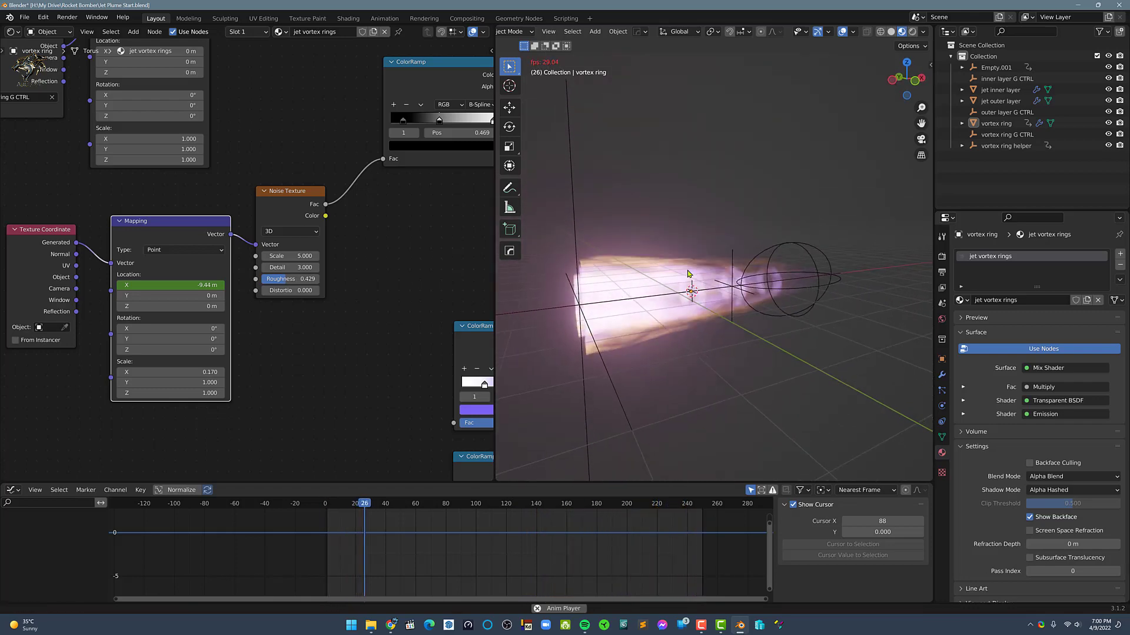
Move the vortex ring G CTRL empty about -0.65 m along global X during playback, and stop the animation
left_click(999, 124)
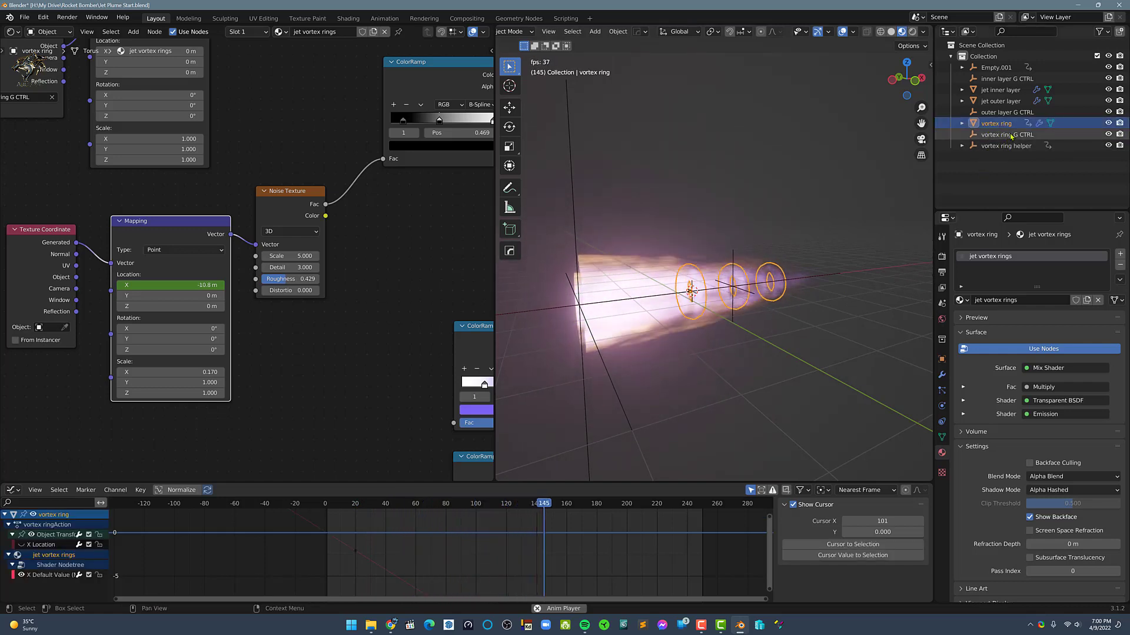
left_click(1010, 135)
key("g")
key("x")
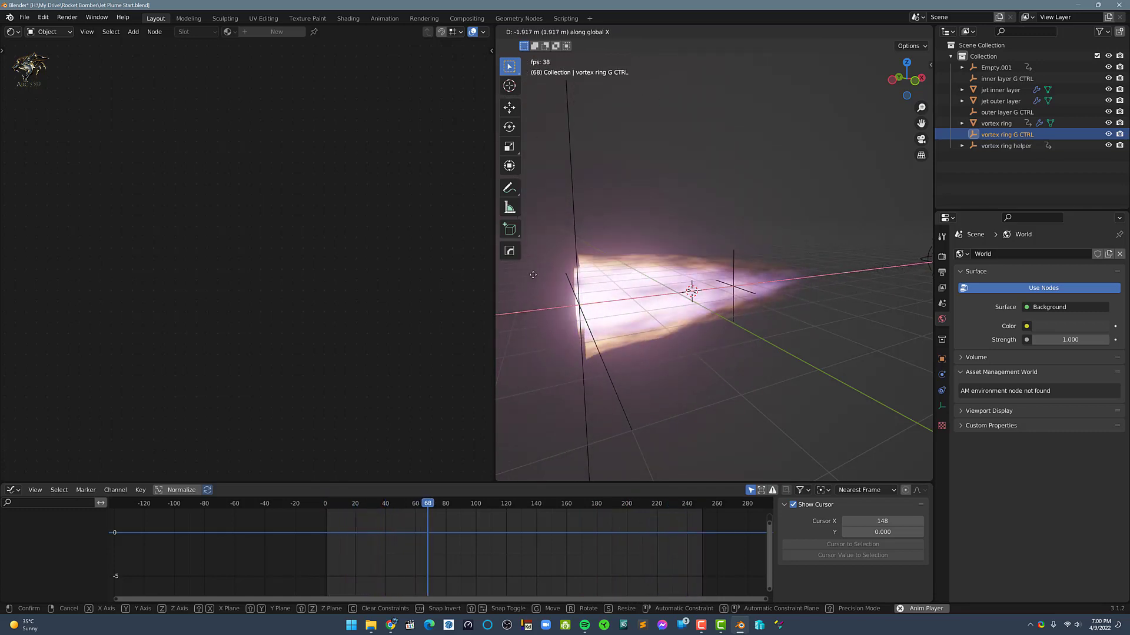
left_click(625, 280)
mouse_move(749, 341)
middle_mouse_down()
mouse_move(700, 327)
mouse_move(724, 345)
mouse_move(730, 333)
middle_mouse_up()
scroll(729, 336, "down", 5)
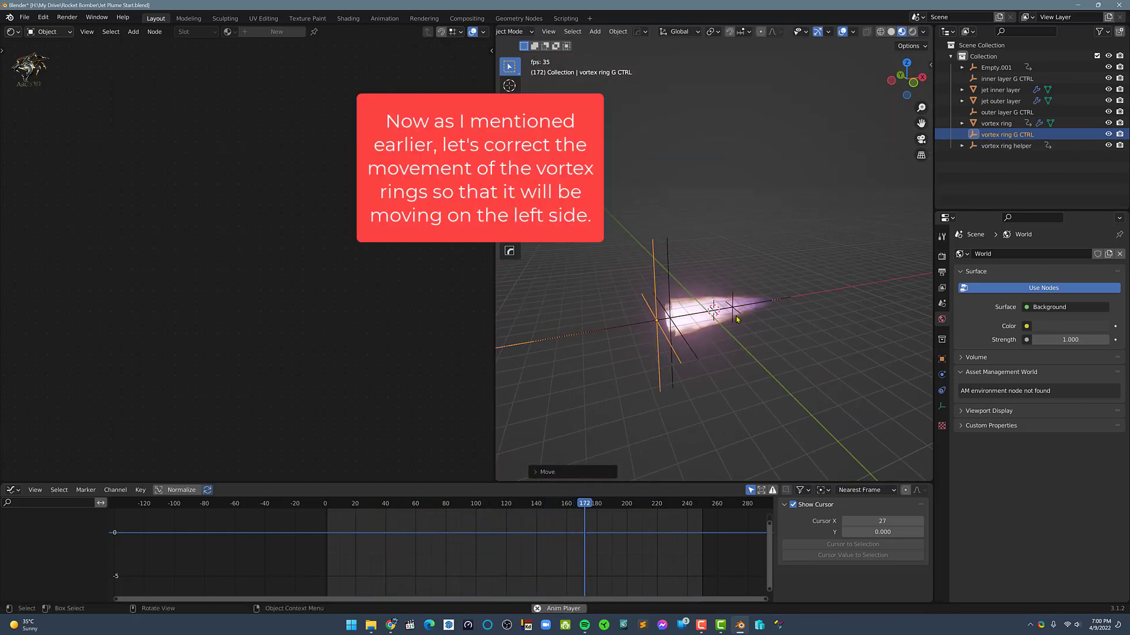
scroll(737, 320, "up", 3)
key("space")
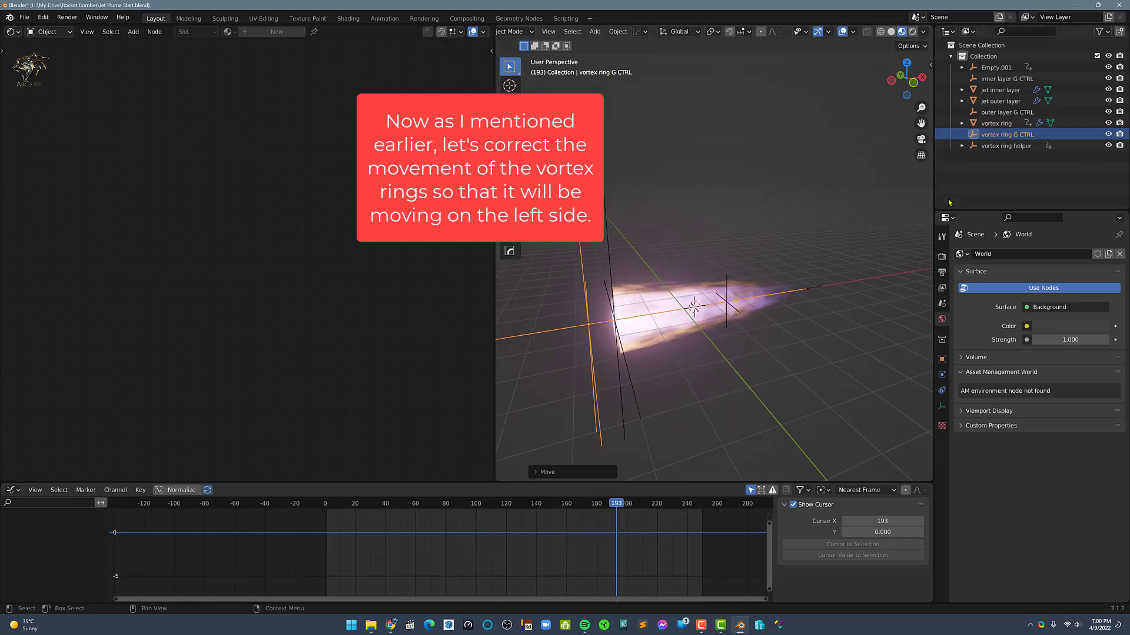
Add a Plain Axes empty and rename it vortex ring locator
left_click(1016, 176)
scroll(764, 245, "up", 3)
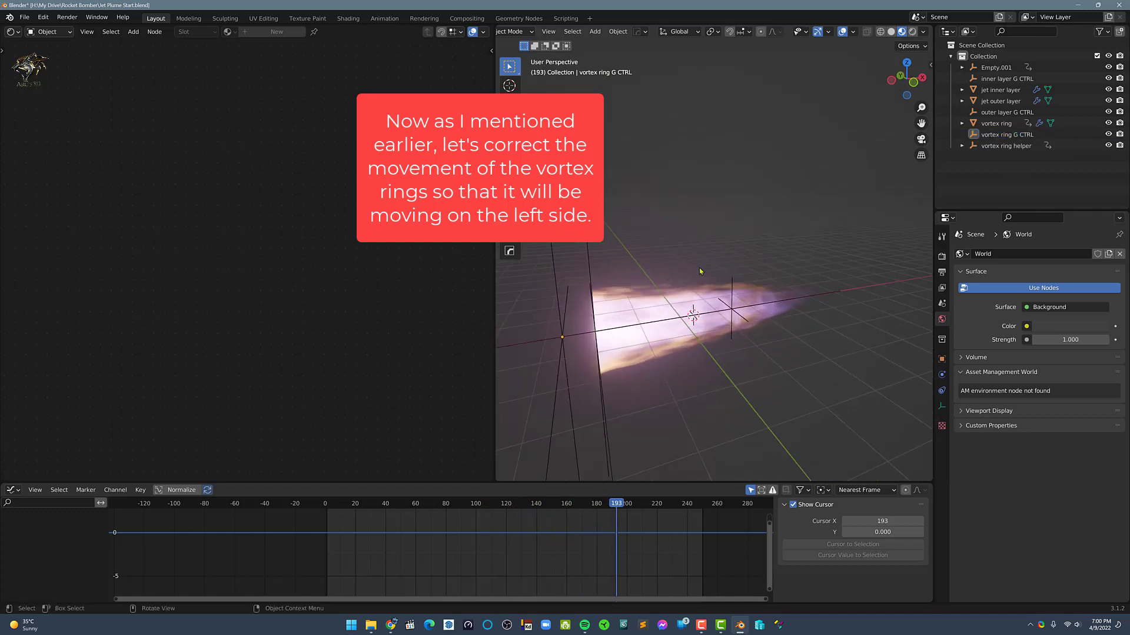
mouse_move(768, 252)
middle_mouse_down()
mouse_move(780, 276)
mouse_move(780, 254)
middle_mouse_up()
key("shift+a")
mouse_move(781, 254)
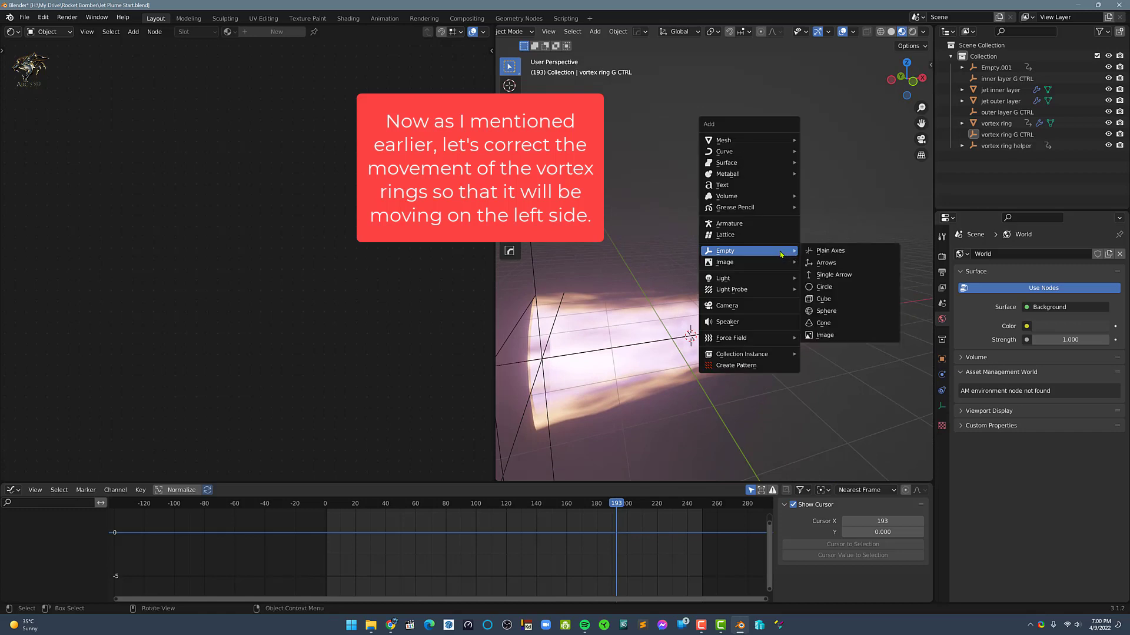
left_click(818, 252)
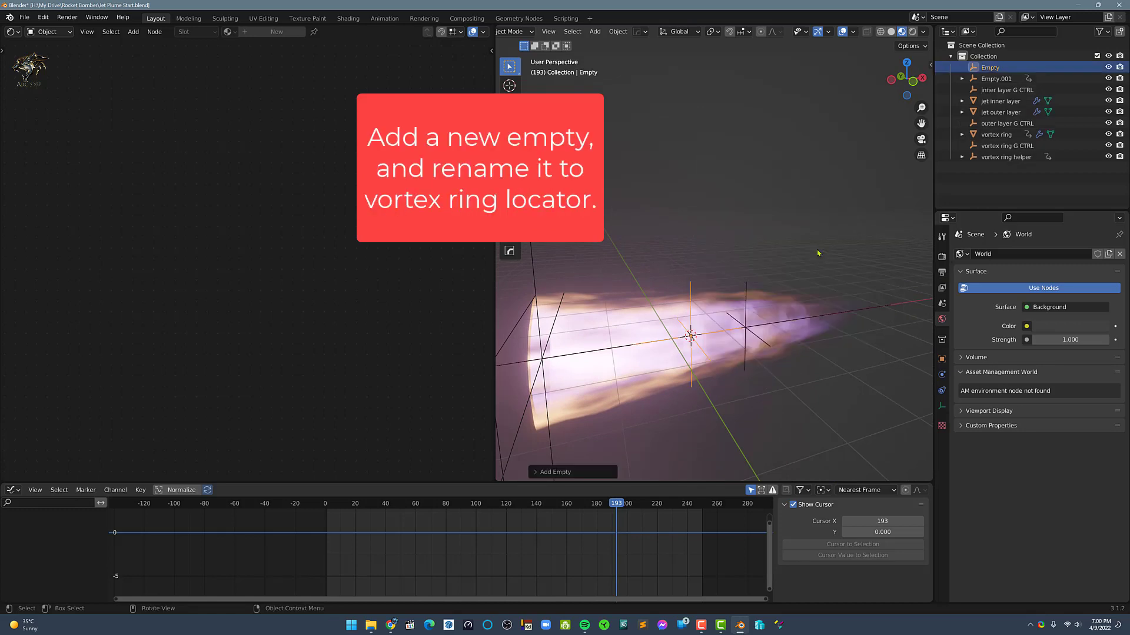
double_click(990, 67)
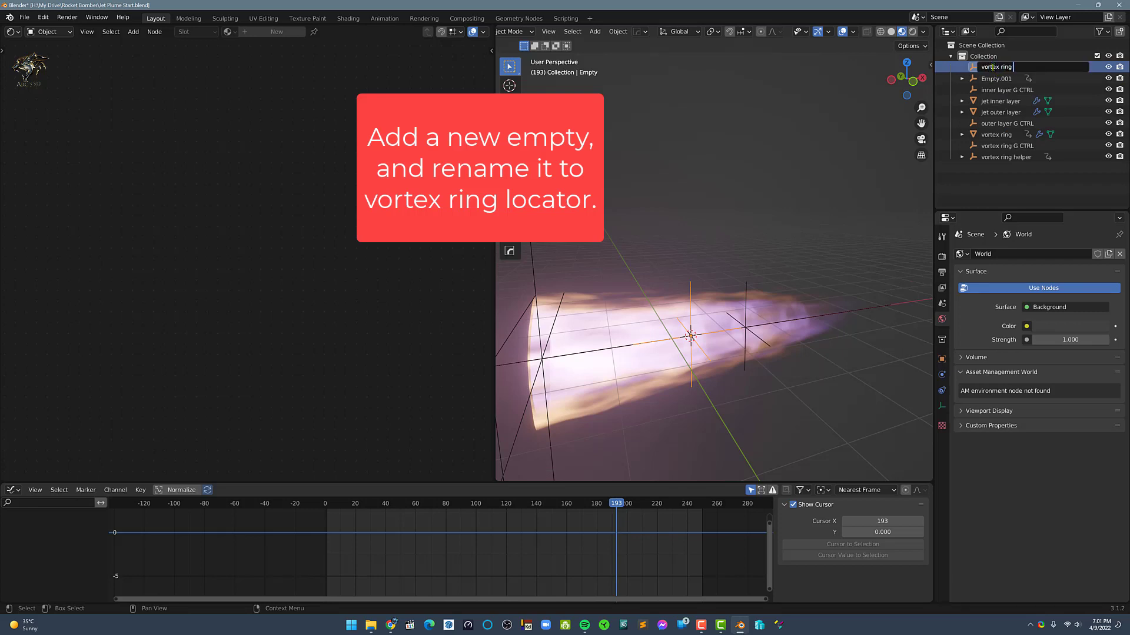
type("locator")
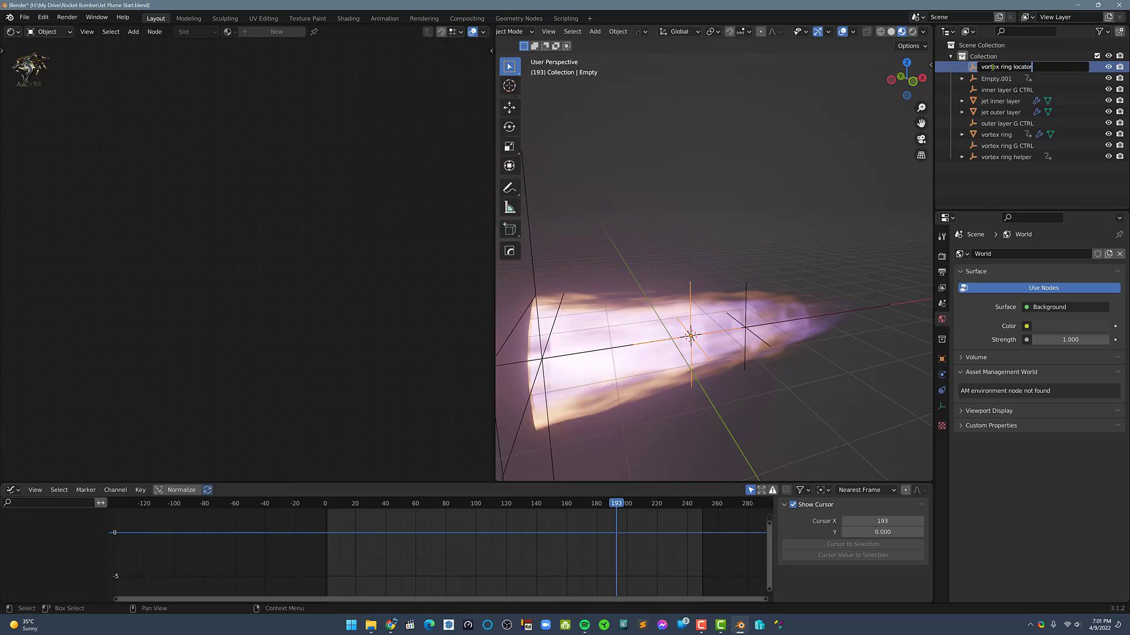
key("Return")
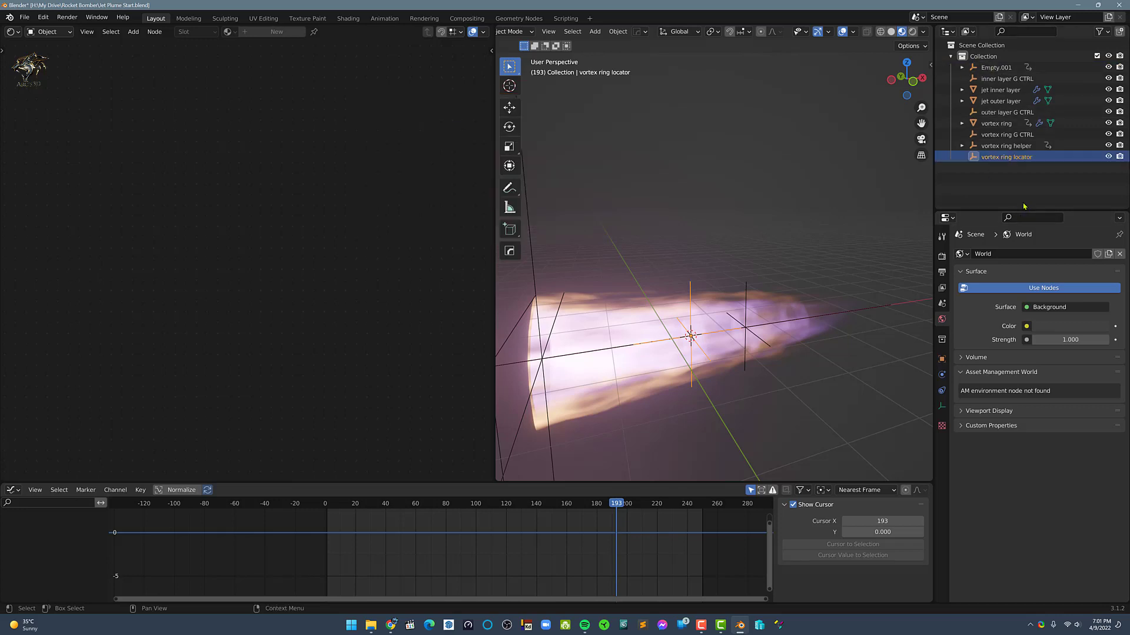
left_click(995, 124)
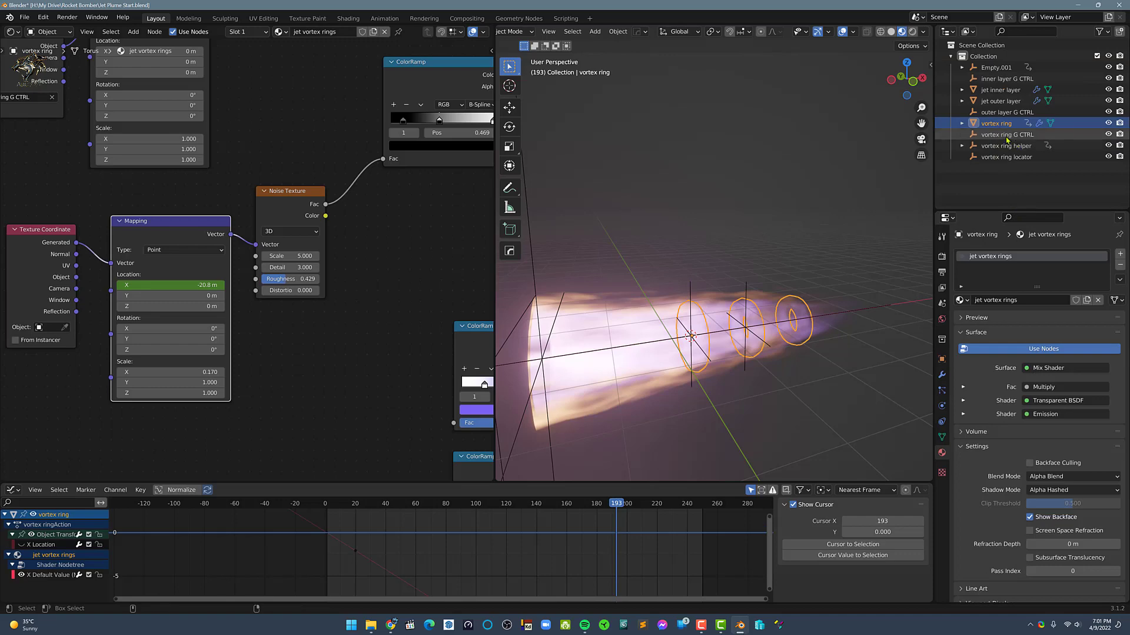
left_click(1007, 135, "ctrl")
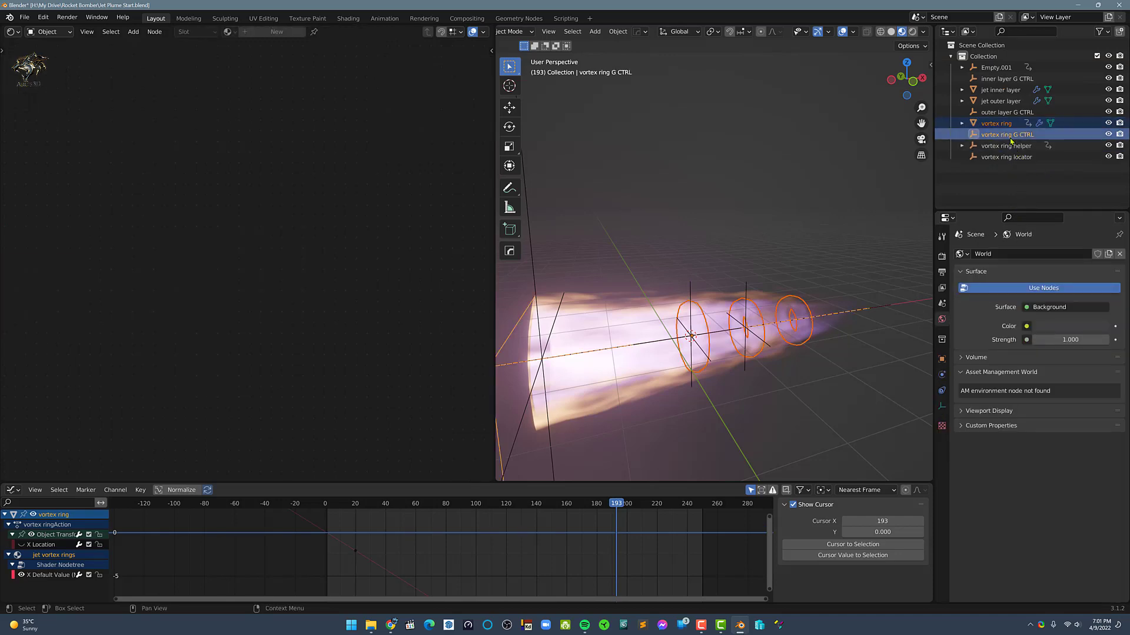
left_click(1006, 176)
Parent the vortex ring and the vortex ring helper to the vortex ring locator with Object (Keep Transform)
left_click(998, 127)
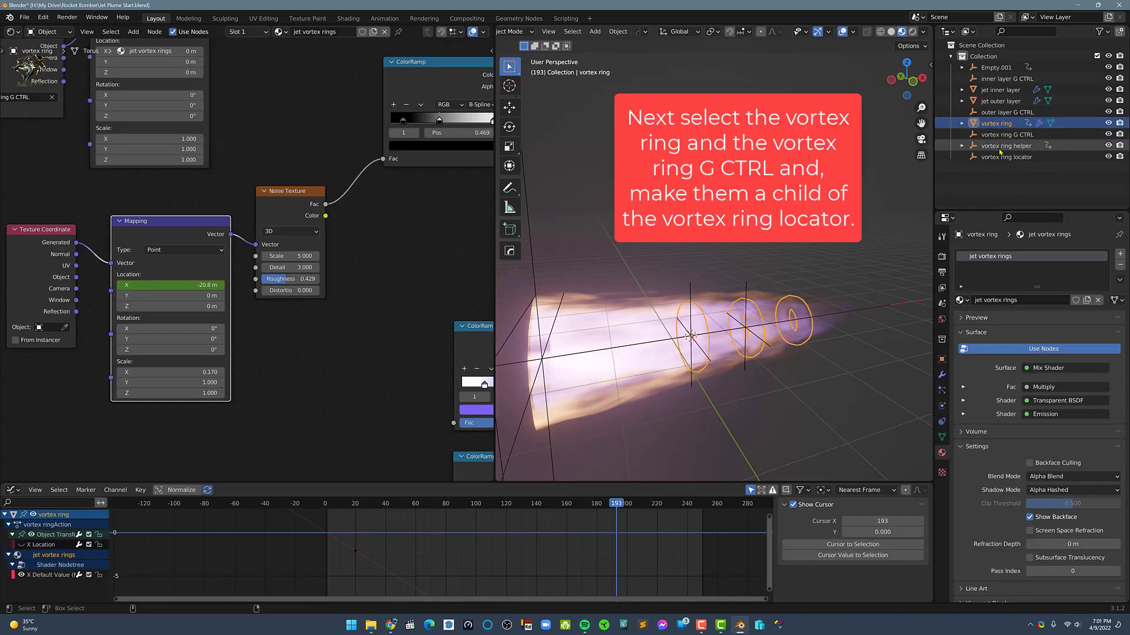
left_click(1001, 150, "ctrl")
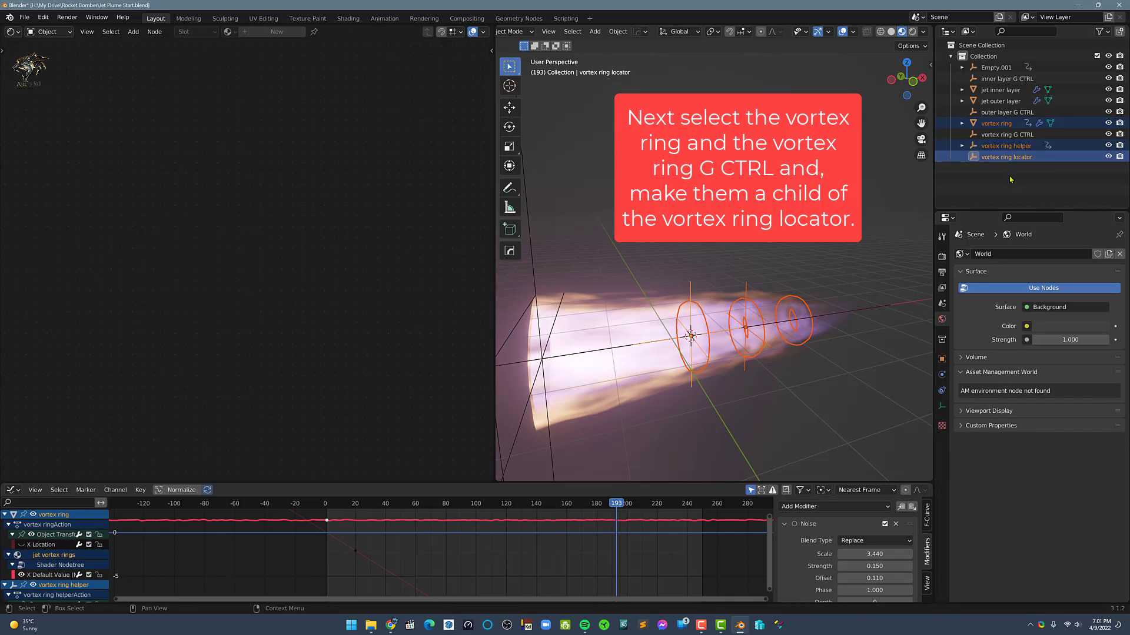
middle_click_drag(756, 334, 754, 333)
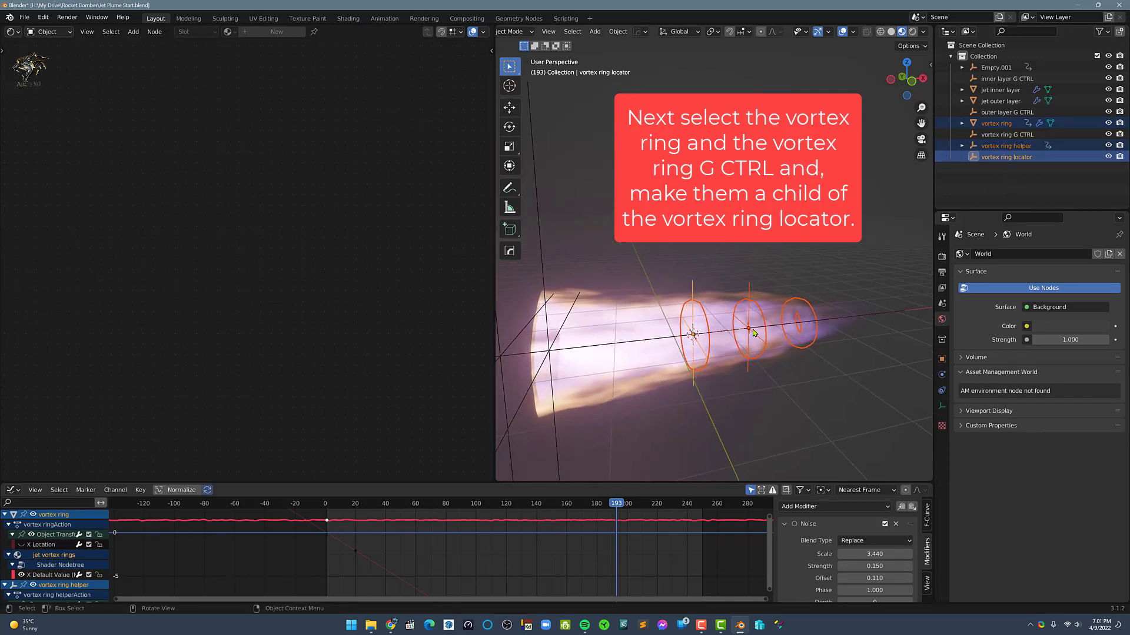
key("ctrl+p")
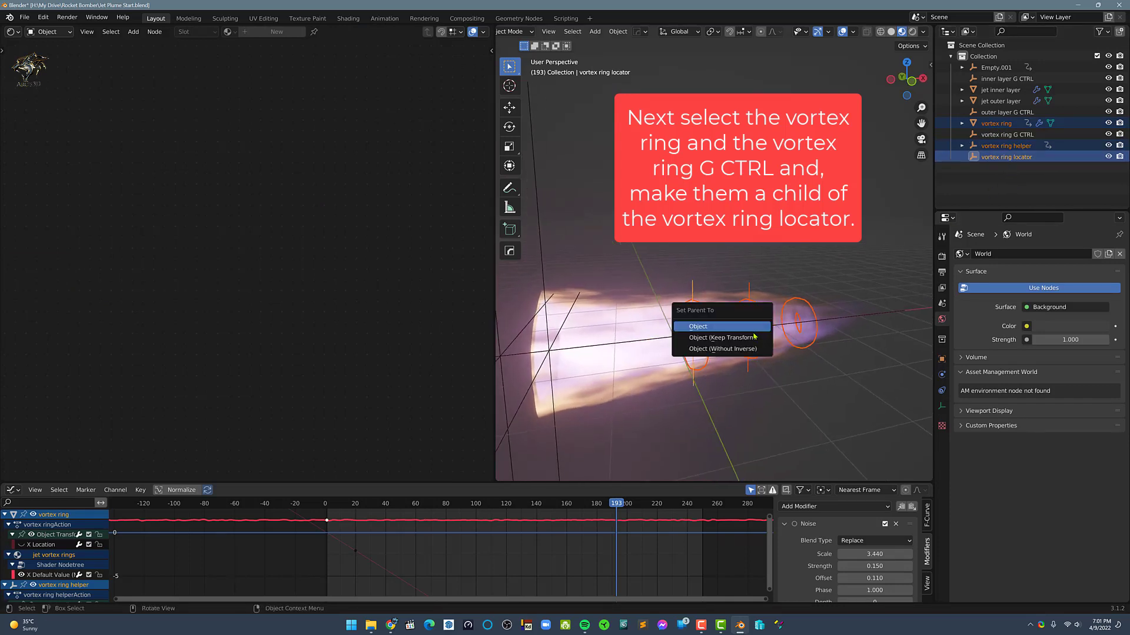
left_click(753, 340)
left_click(1007, 163)
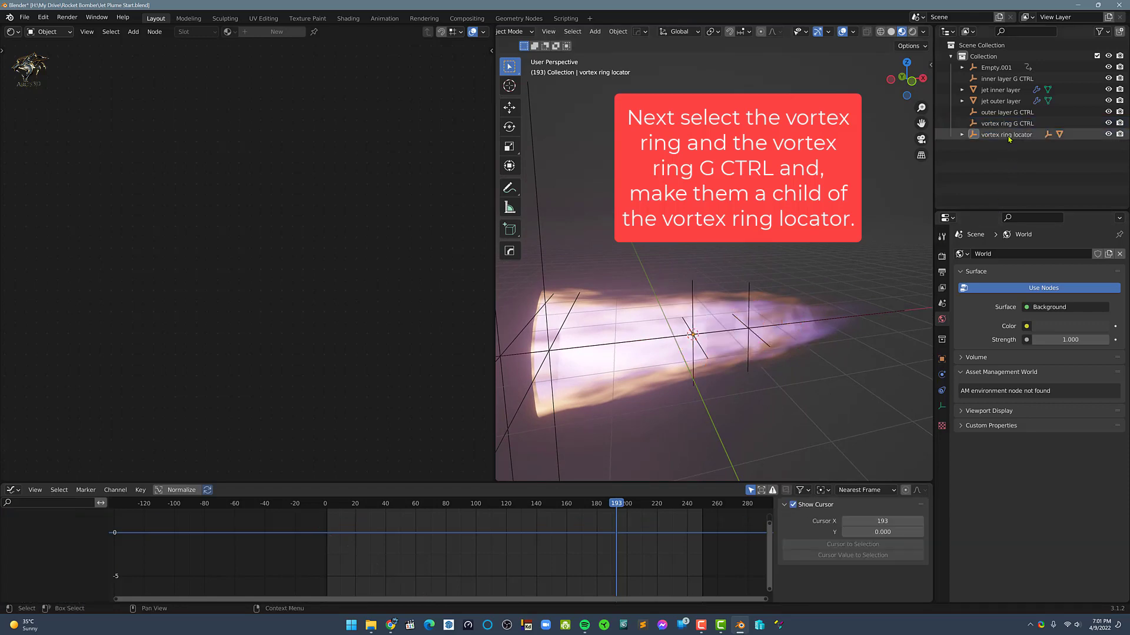
Move the vortex ring locator about -0.7 m along global X while the animation plays, and deselect it
key("g")
key("x")
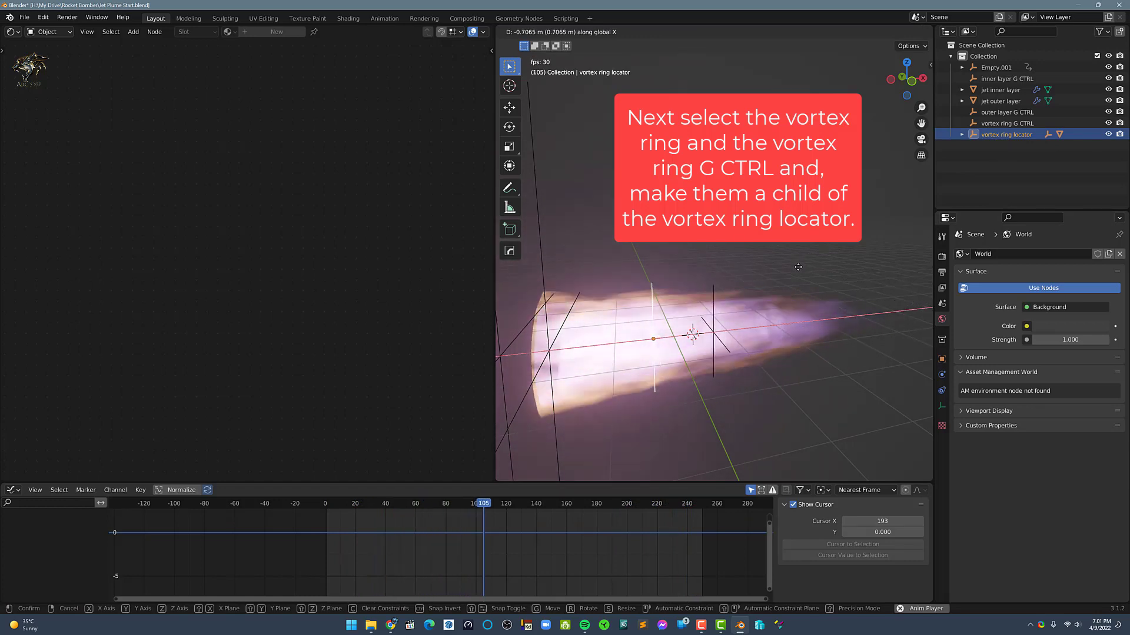
left_click(795, 268)
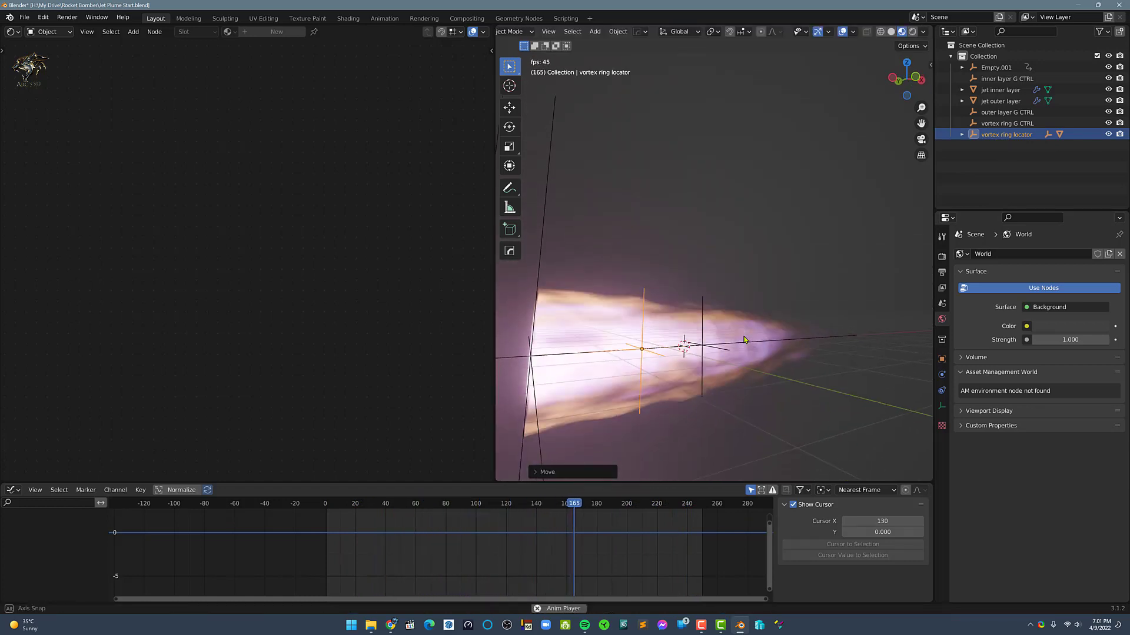
middle_click_drag(735, 359, 693, 412)
left_click(720, 380)
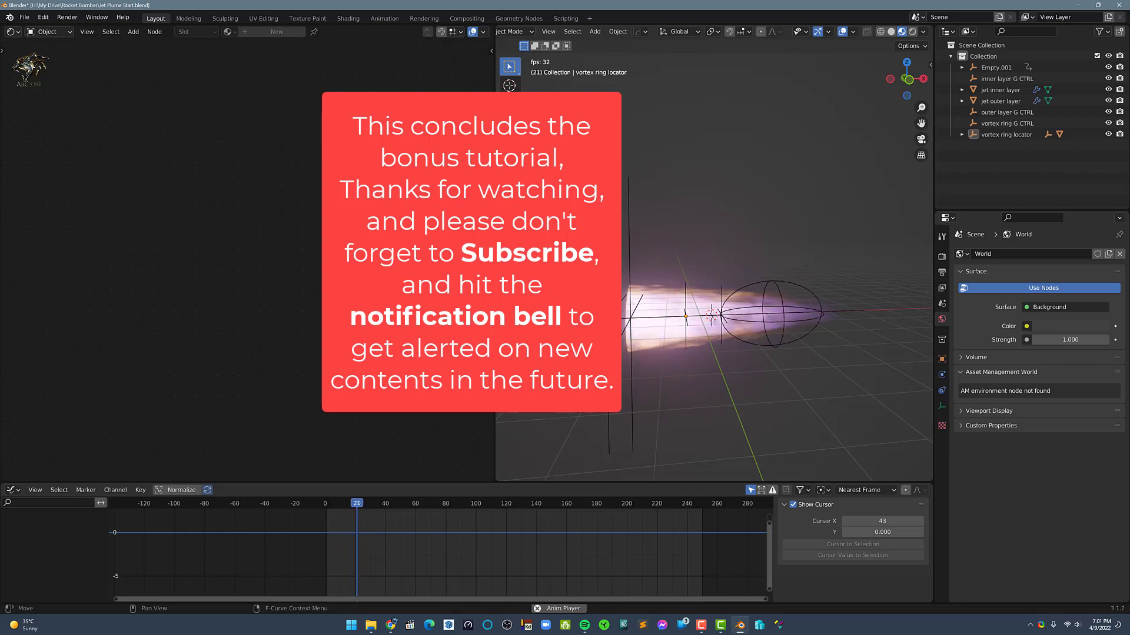
Hide the viewport overlays and view the playing jet plume from the top, the front and at an angle
left_click(842, 31)
key("KP_7")
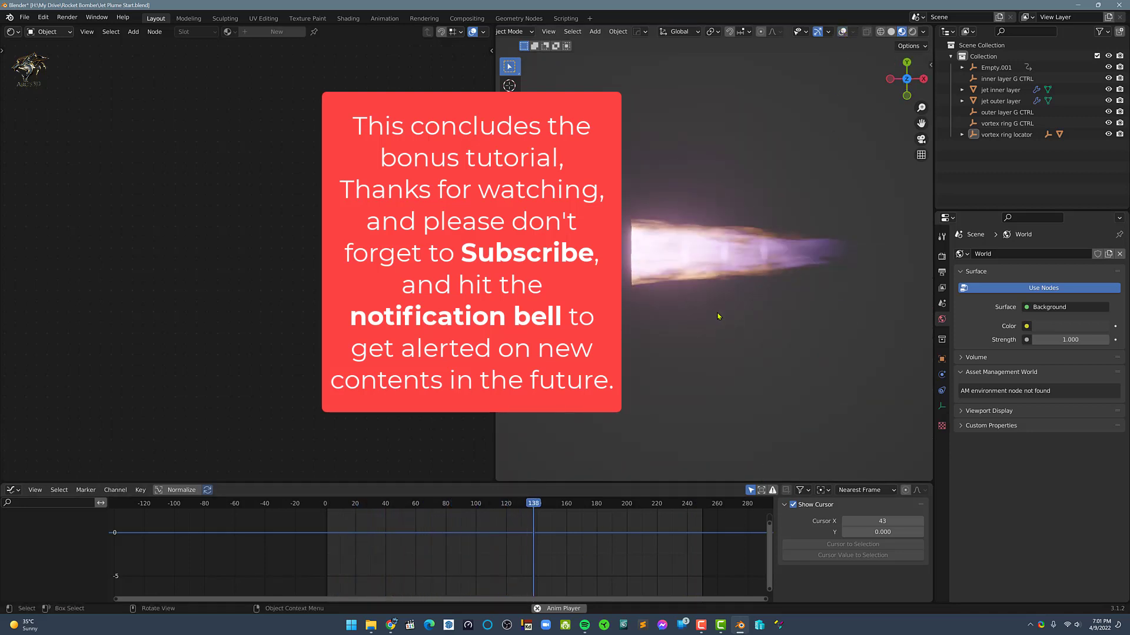
key("KP_1")
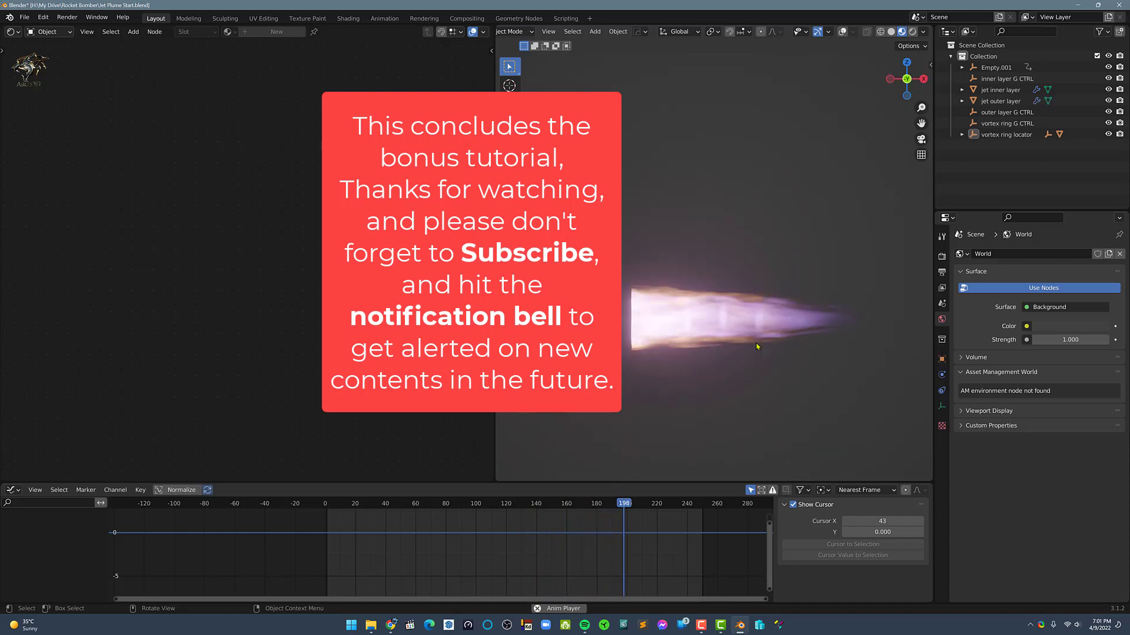
middle_click_drag(781, 332, 742, 280)
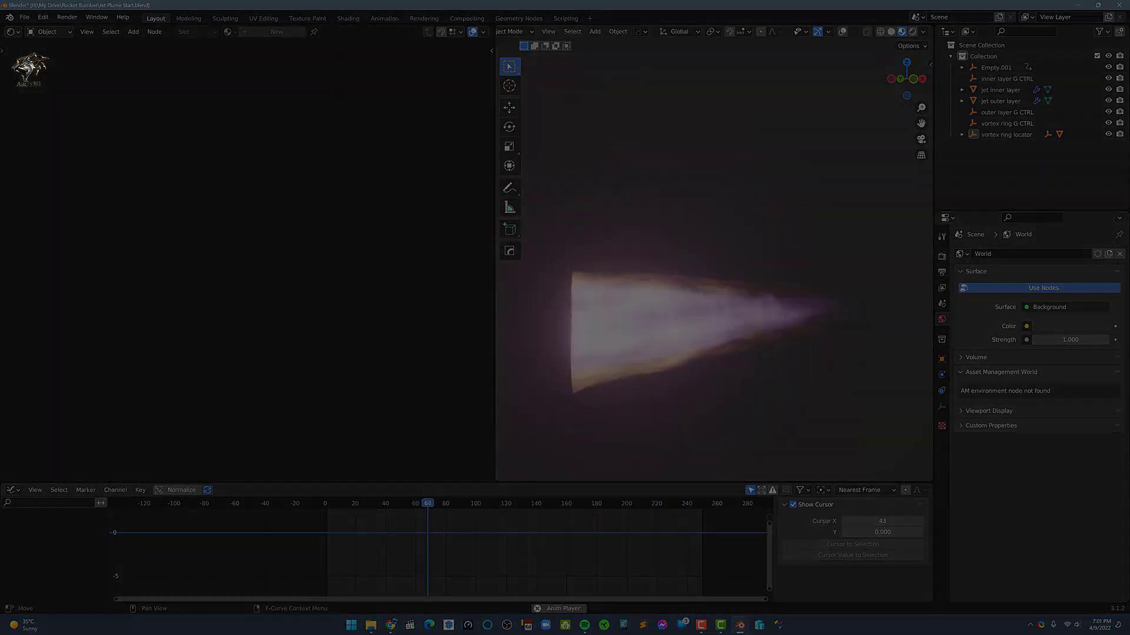